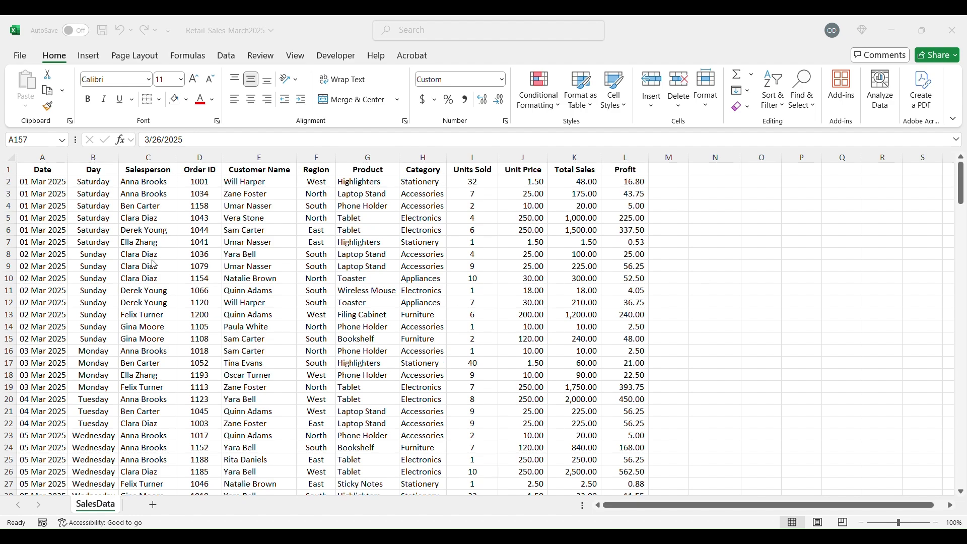
- Turn on filters for the sales header row A1:L1
scroll(154, 263, down, 20)
scroll(329, 324, down, 16)
scroll(283, 332, up, 20)
scroll(253, 345, up, 20)
drag(42, 170, 626, 170)
click(227, 56)
click(547, 91)
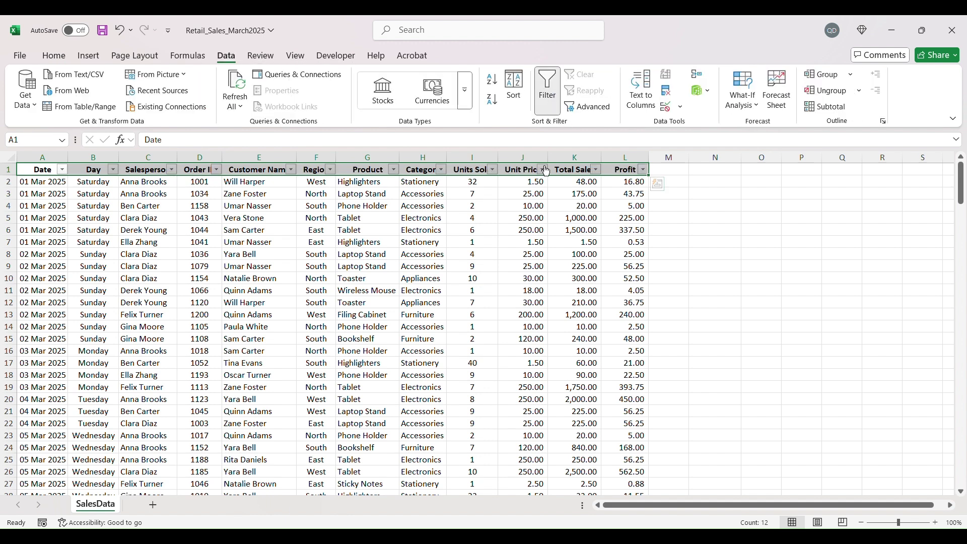
- Filter Salesperson to a single salesperson, showing 17 of 200 rows, and open the Region filter
click(172, 170)
click(201, 333)
click(200, 376)
click(281, 449)
click(254, 230)
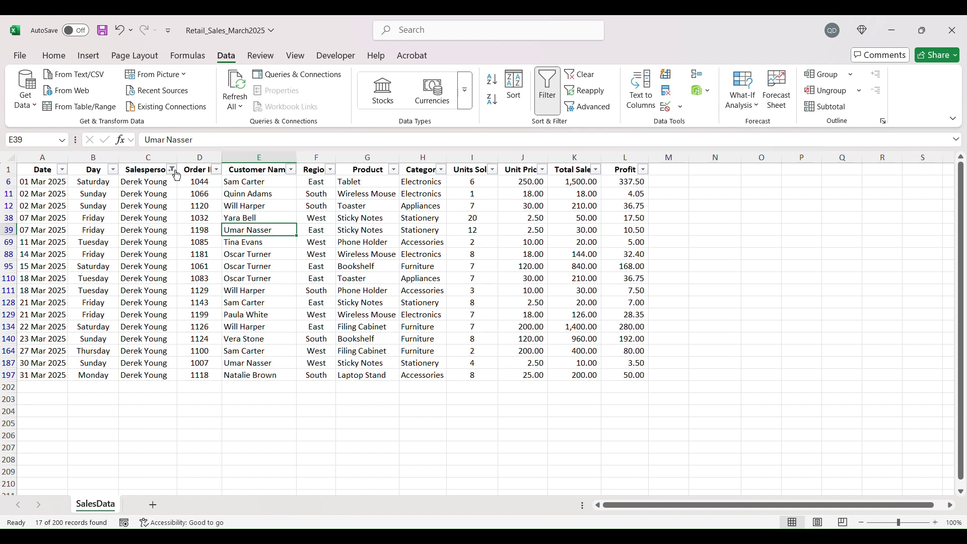
click(331, 170)
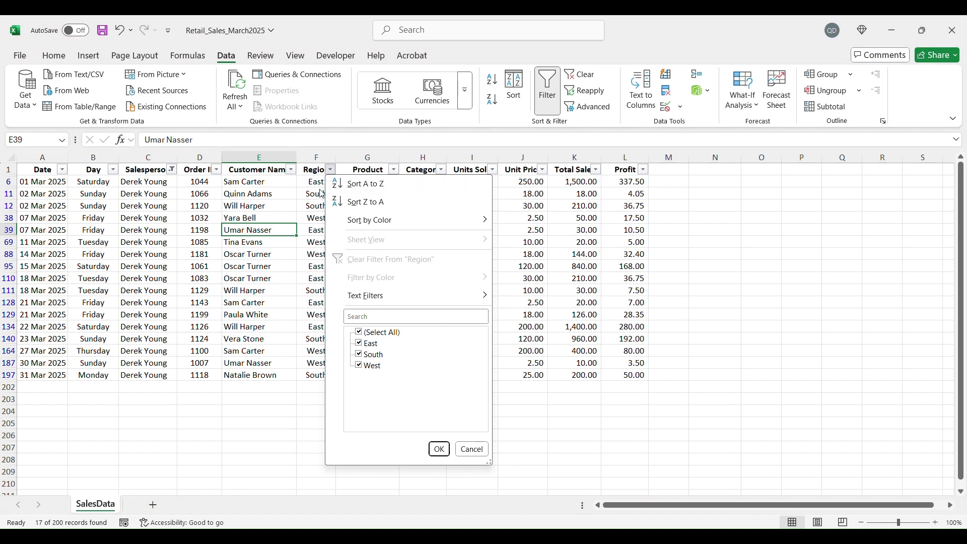
- Narrow the rows to Region East and Category Appliances
click(364, 333)
click(365, 346)
click(439, 450)
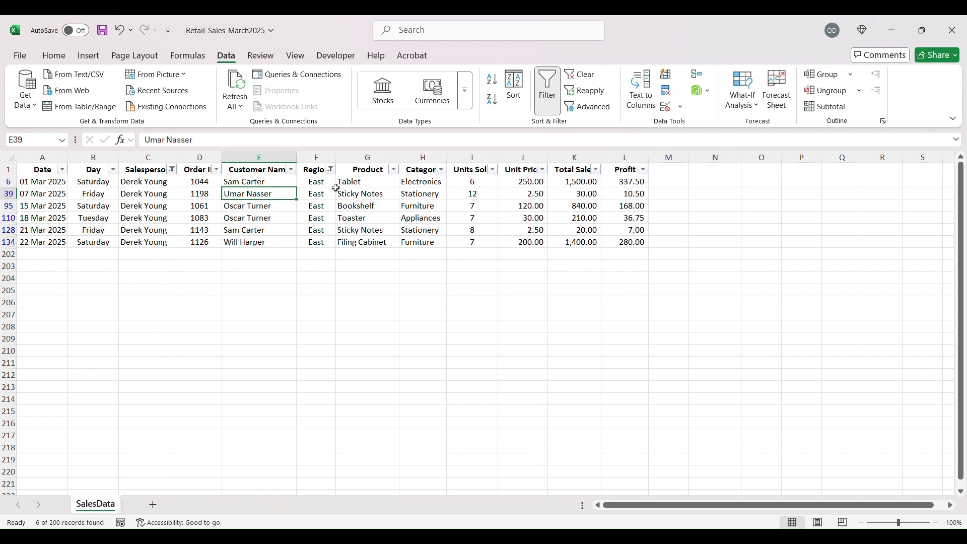
click(443, 170)
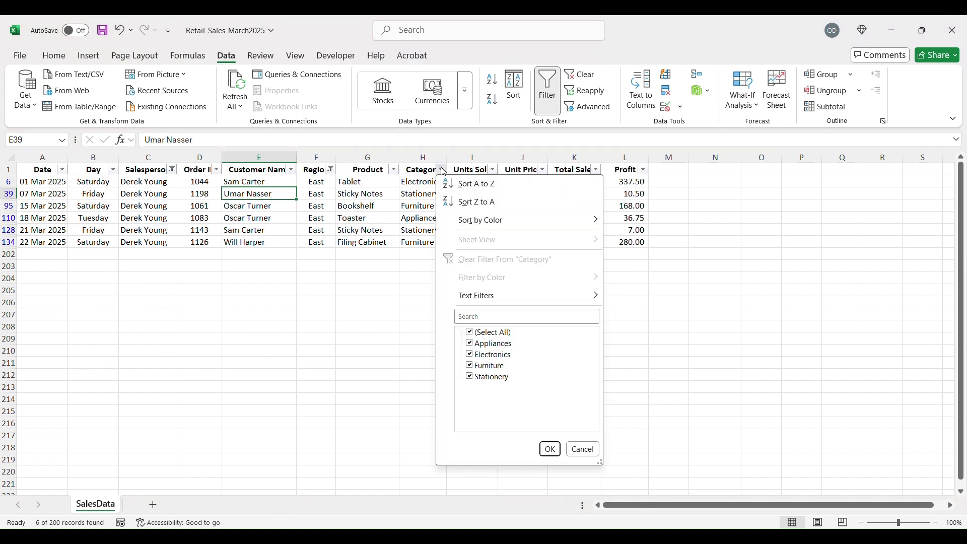
click(474, 333)
click(474, 344)
click(549, 450)
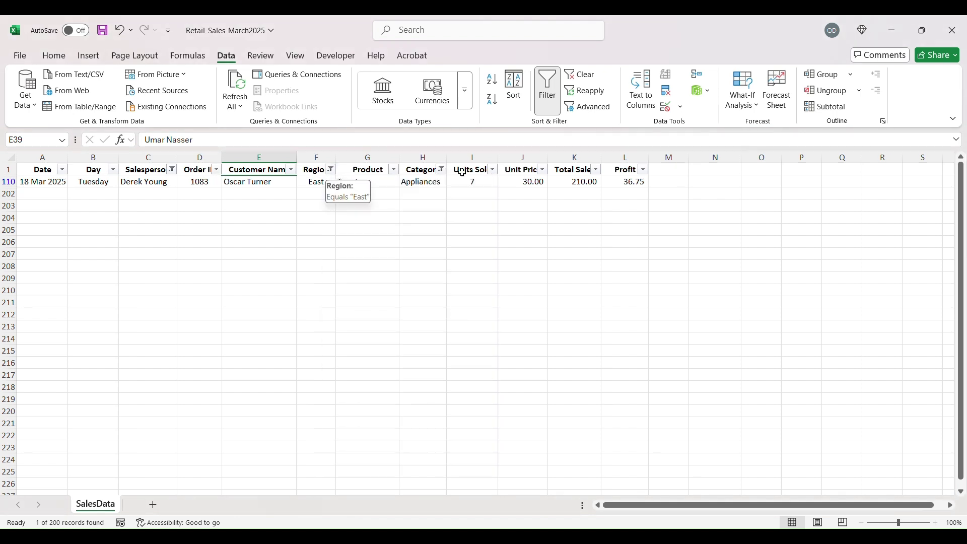
- Reset the Category and Region filters to (Select All), leaving 17 rows shown
click(438, 170)
click(471, 332)
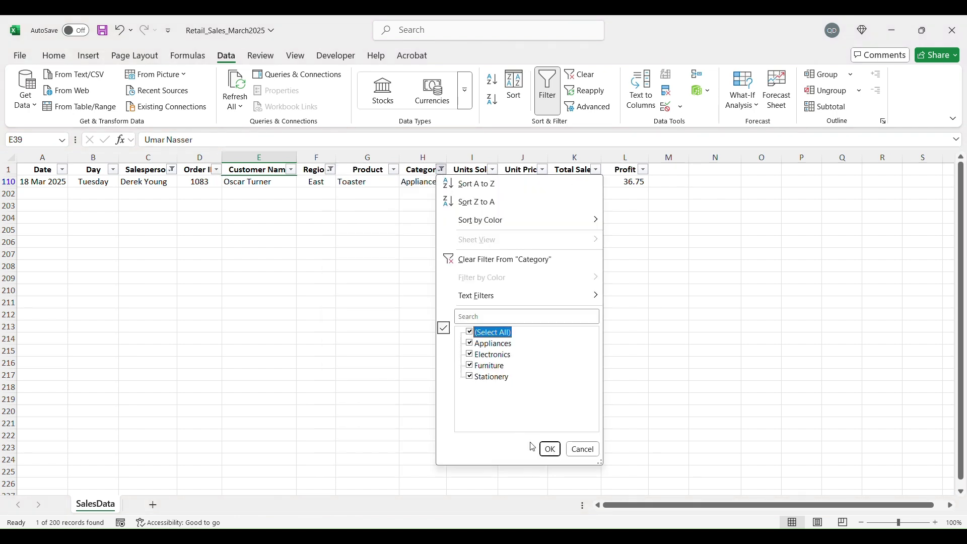
click(550, 449)
click(331, 170)
click(363, 332)
click(442, 449)
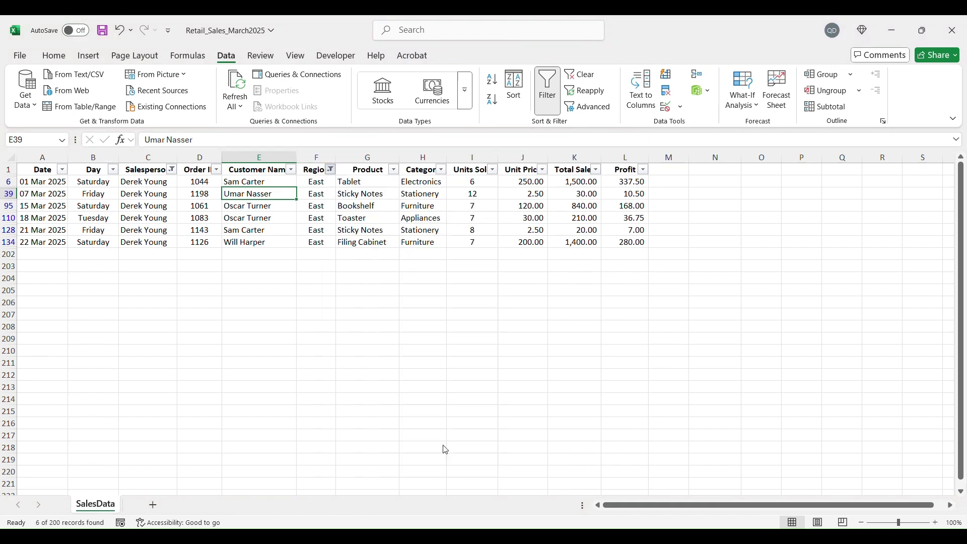
- Reset the Salesperson filter to (Select All) so all 200 rows show
click(171, 169)
click(206, 334)
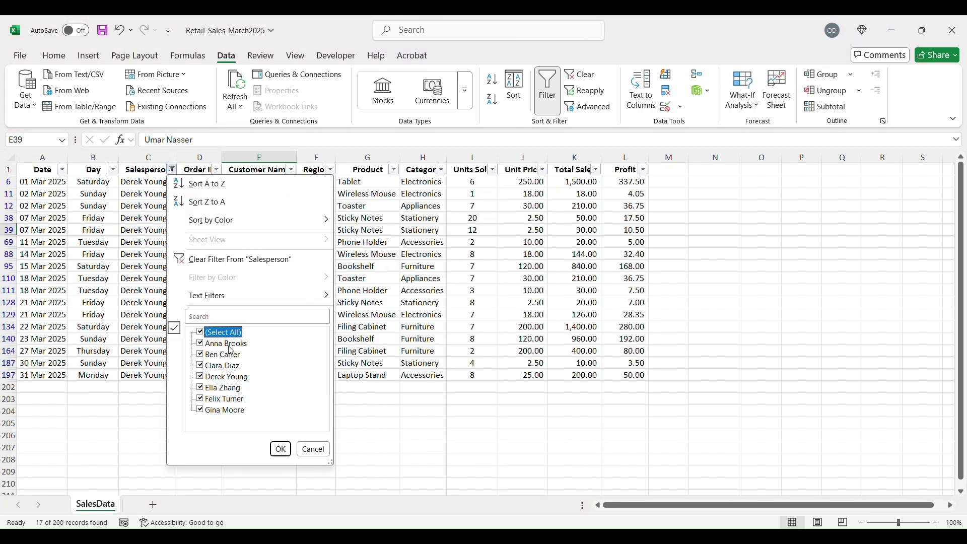
click(280, 449)
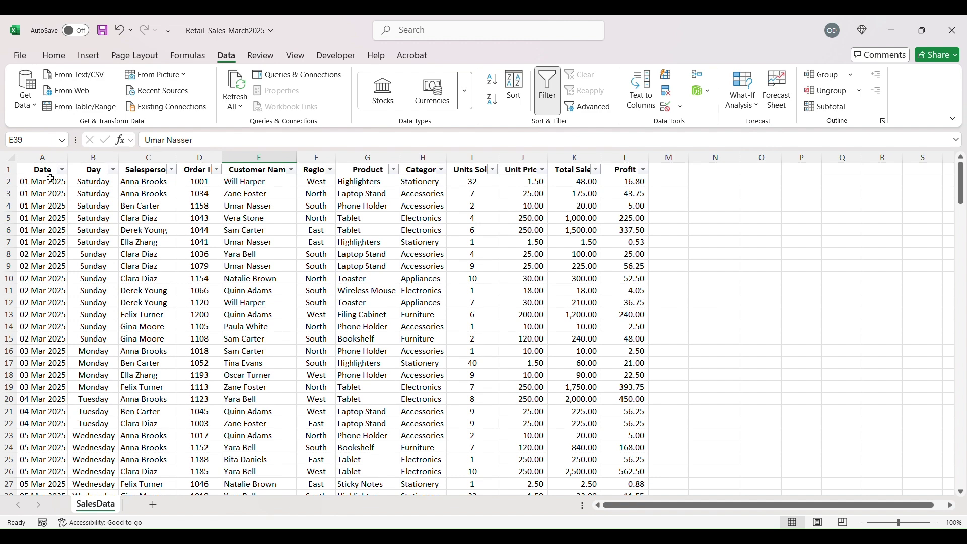
click(43, 206)
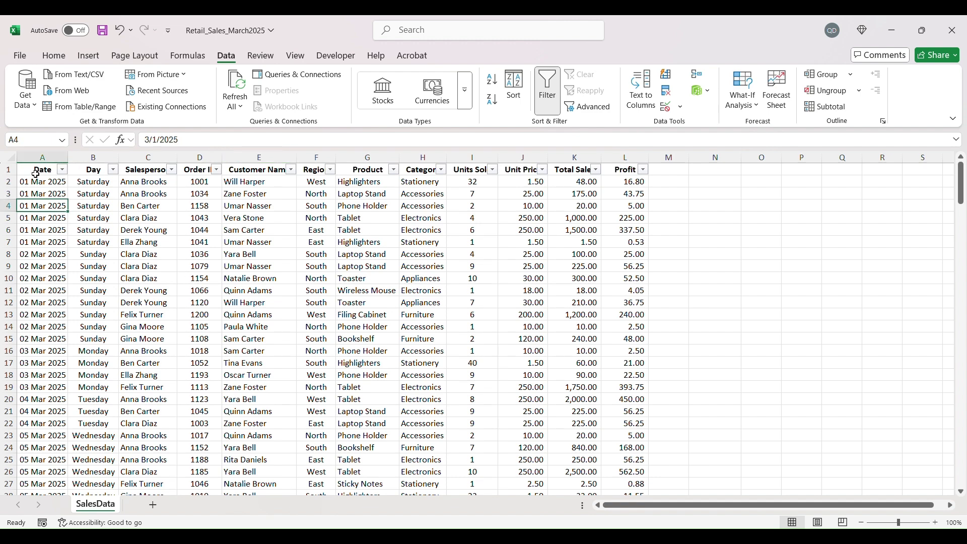
scroll(395, 352, down, 7)
scroll(346, 322, up, 7)
click(89, 57)
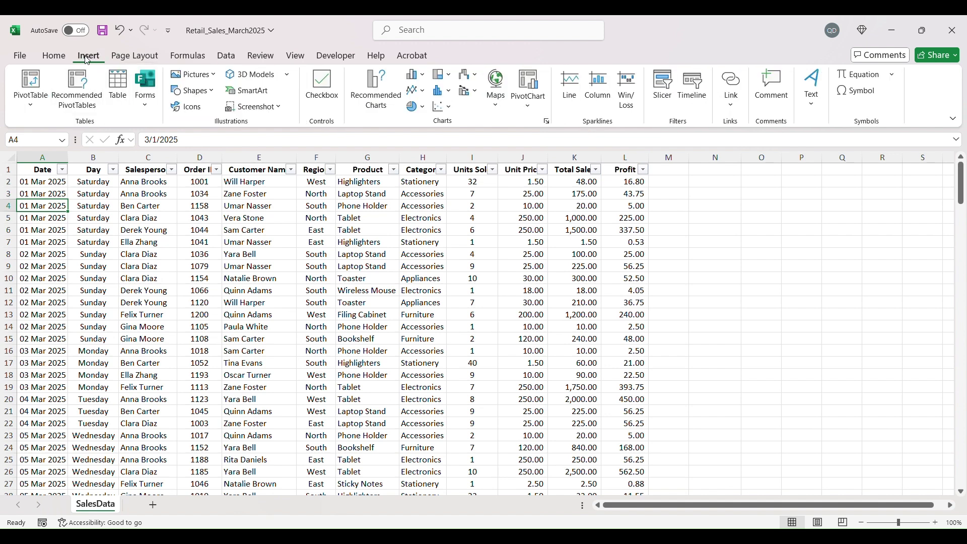
click(77, 89)
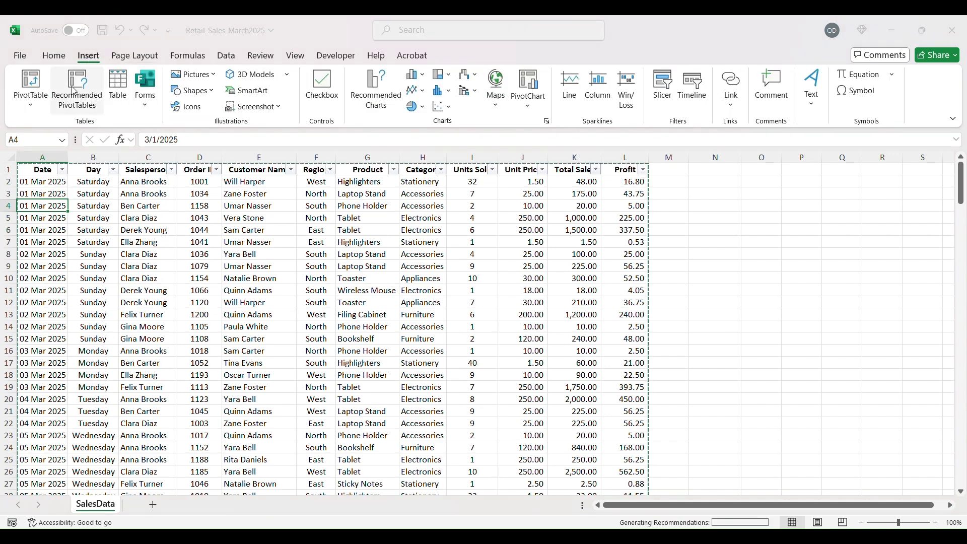
click(767, 472)
click(39, 85)
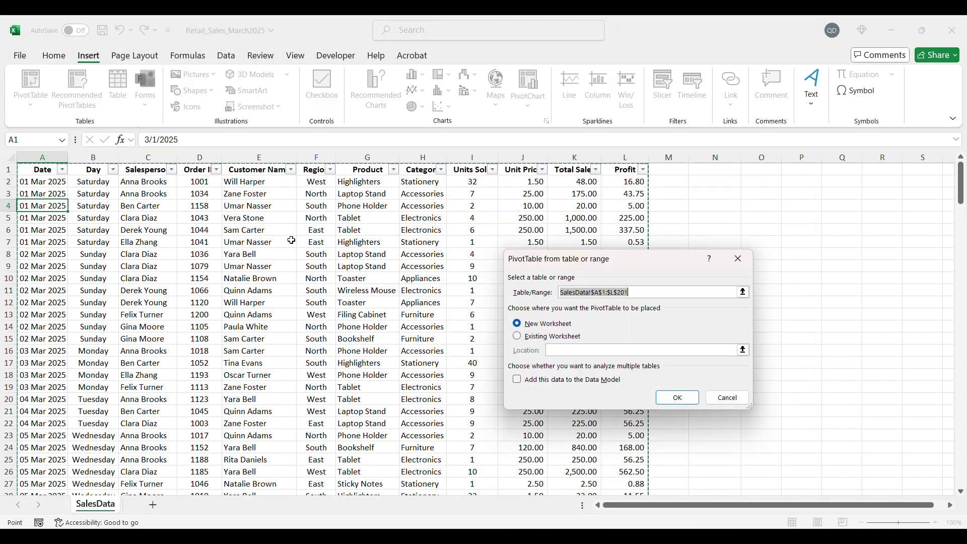
scroll(476, 378, down, 20)
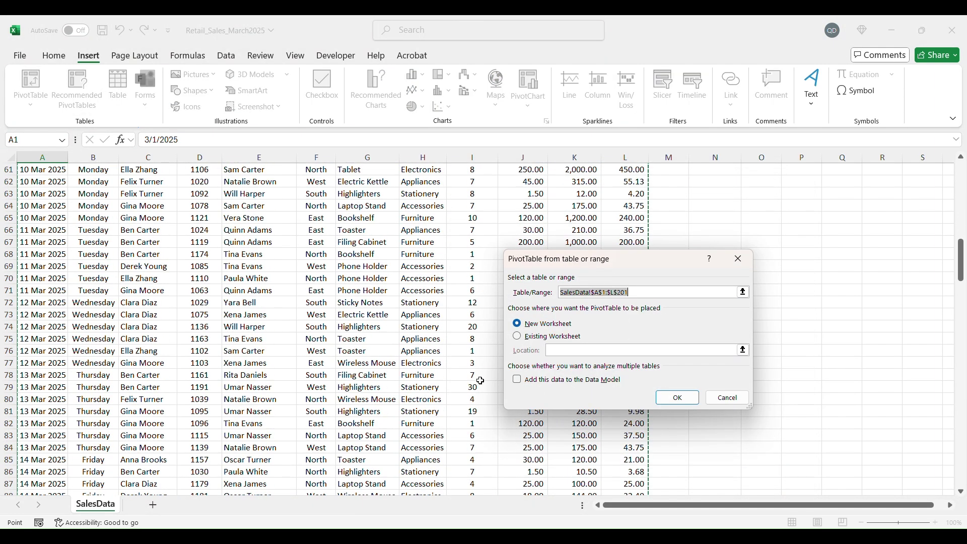
scroll(475, 380, down, 20)
scroll(476, 379, up, 6)
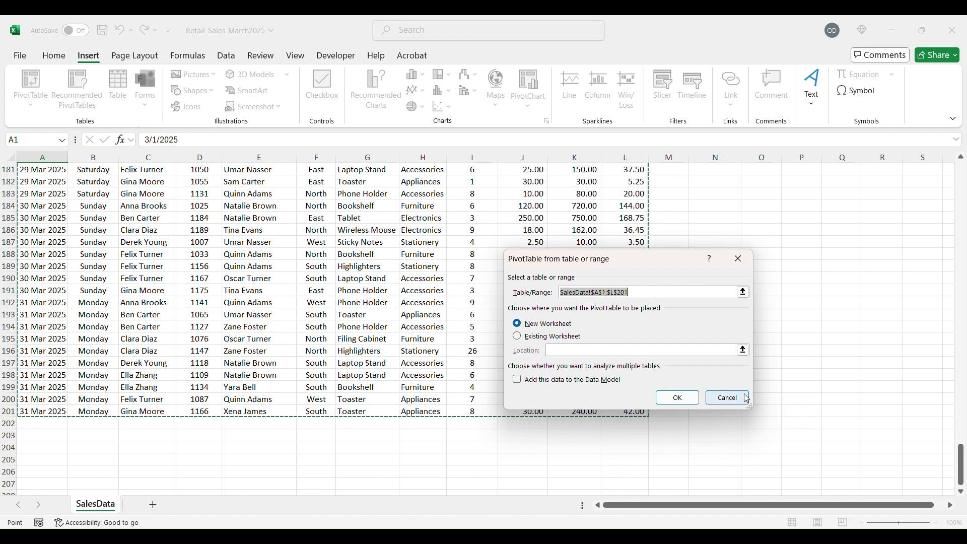
click(728, 398)
scroll(162, 301, up, 20)
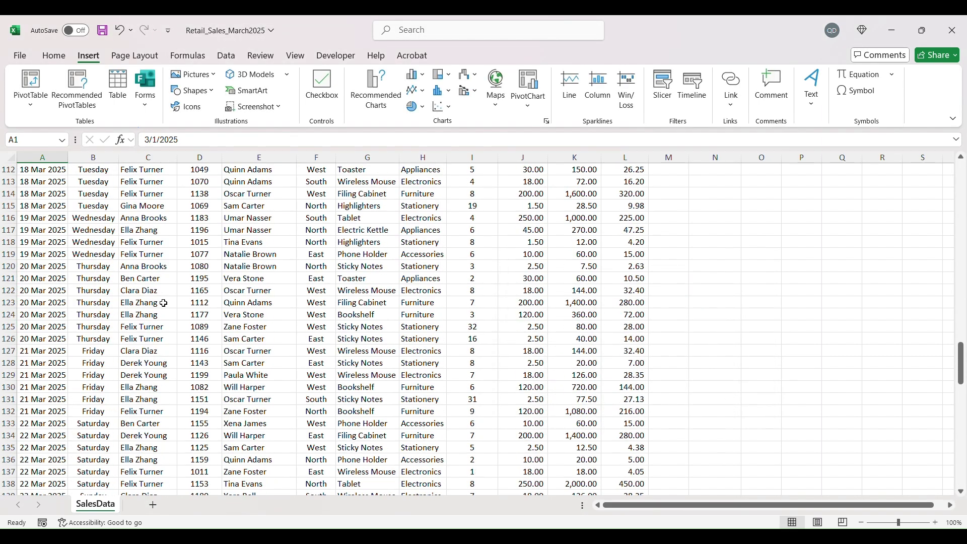
- Convert $A$1:$L$201 into a table with 'My table has headers' checked
scroll(164, 303, up, 20)
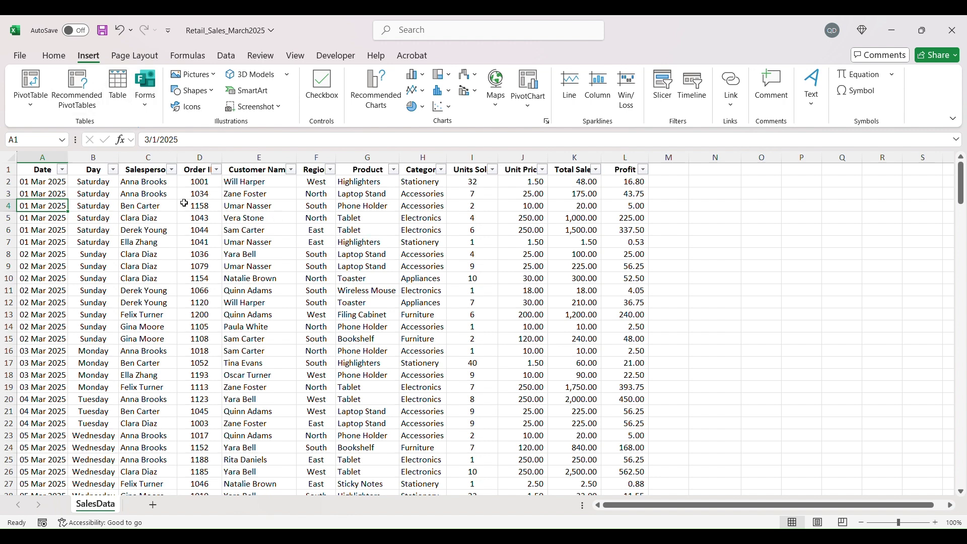
click(48, 171)
click(118, 96)
scroll(346, 261, down, 20)
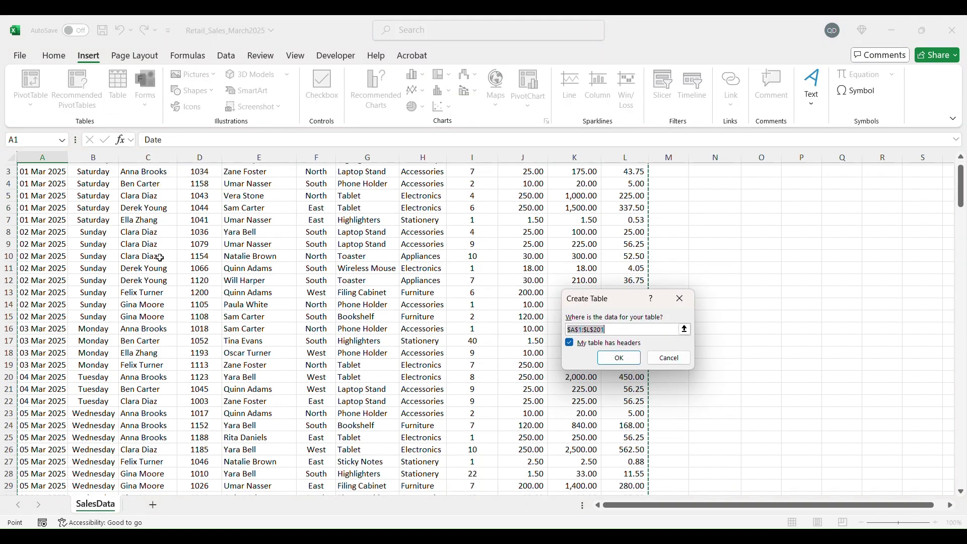
scroll(346, 260, down, 20)
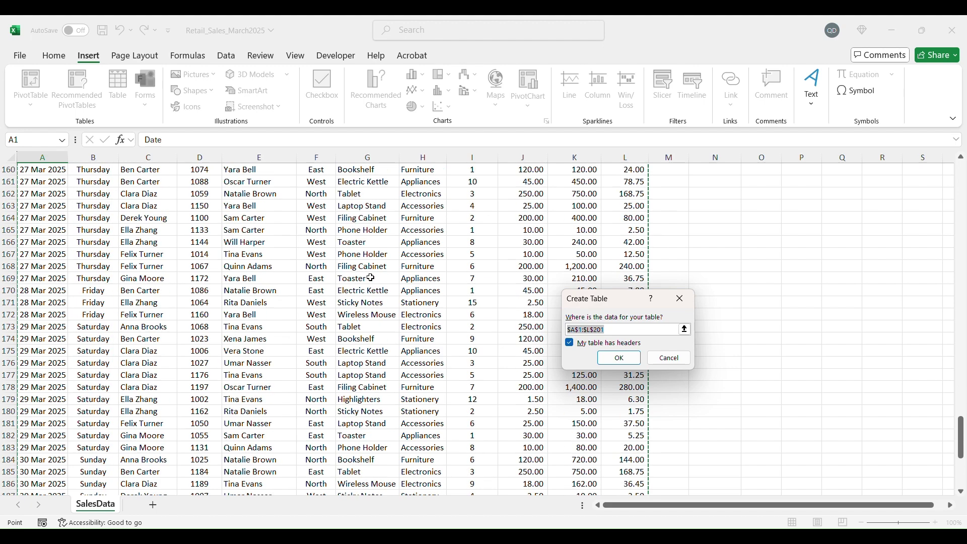
click(620, 359)
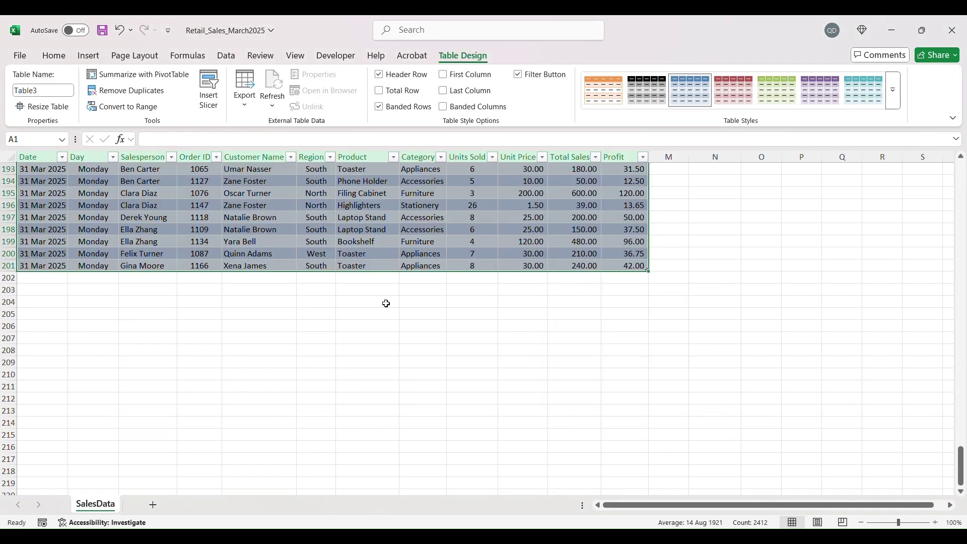
- Preview the Table Styles gallery, keep the current banded style, and return to cell A2
scroll(372, 292, up, 20)
scroll(386, 303, up, 7)
drag(961, 303, 960, 174)
click(318, 266)
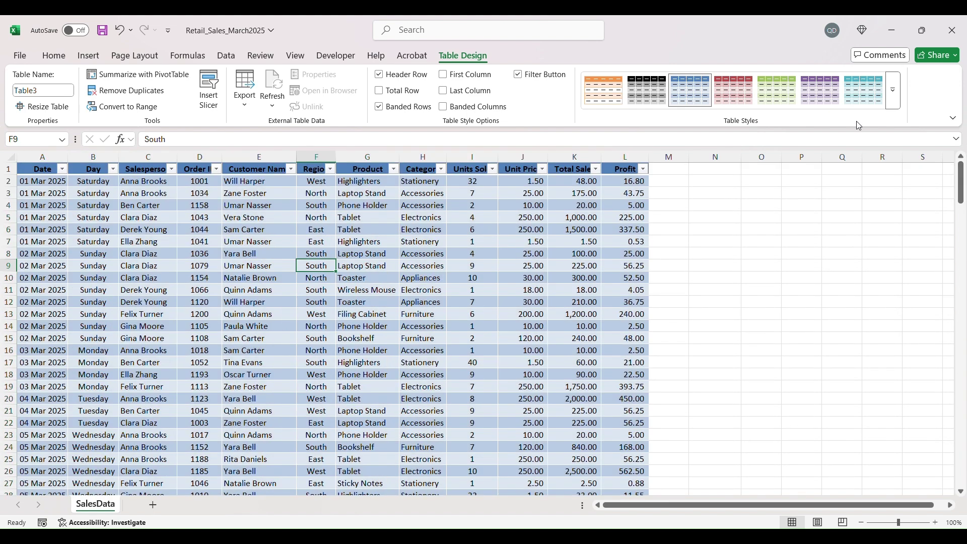
click(894, 91)
click(150, 255)
key(ctrl+Home)
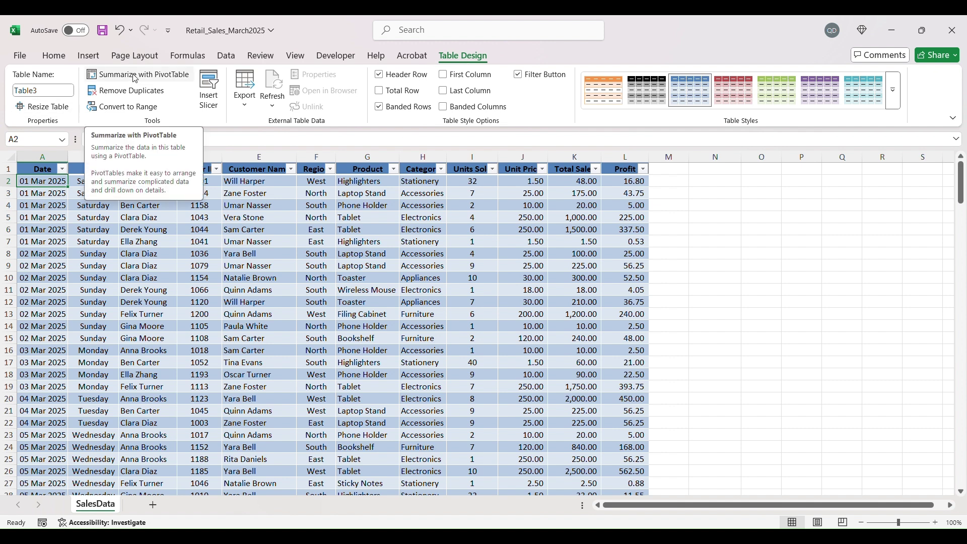
click(95, 62)
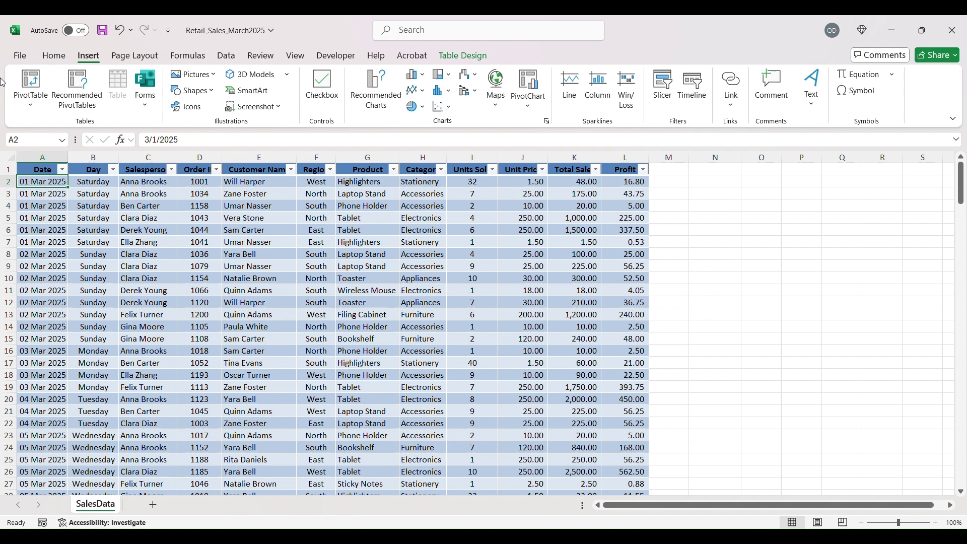
- Create a PivotTable from Table3 on a new worksheet and move Sheet2 after SalesData
click(32, 85)
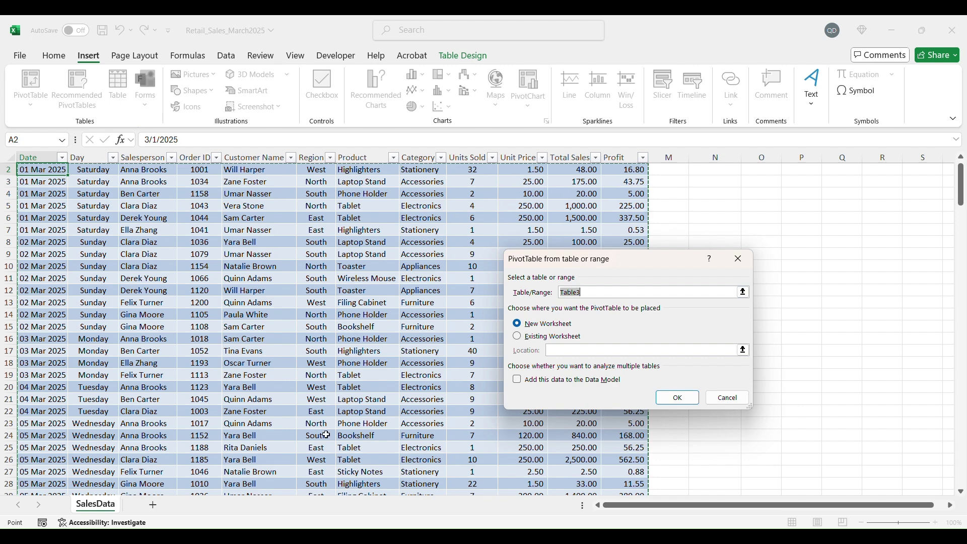
click(533, 326)
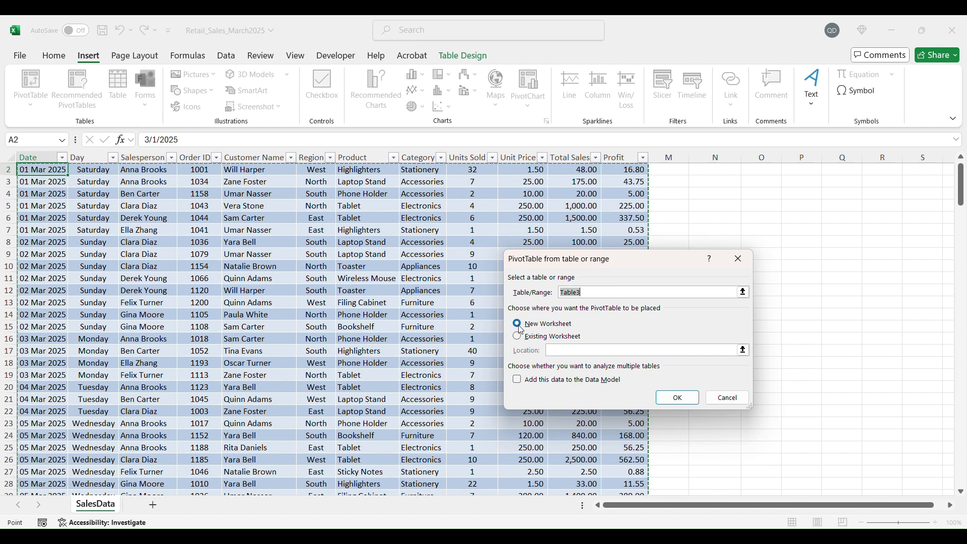
click(678, 398)
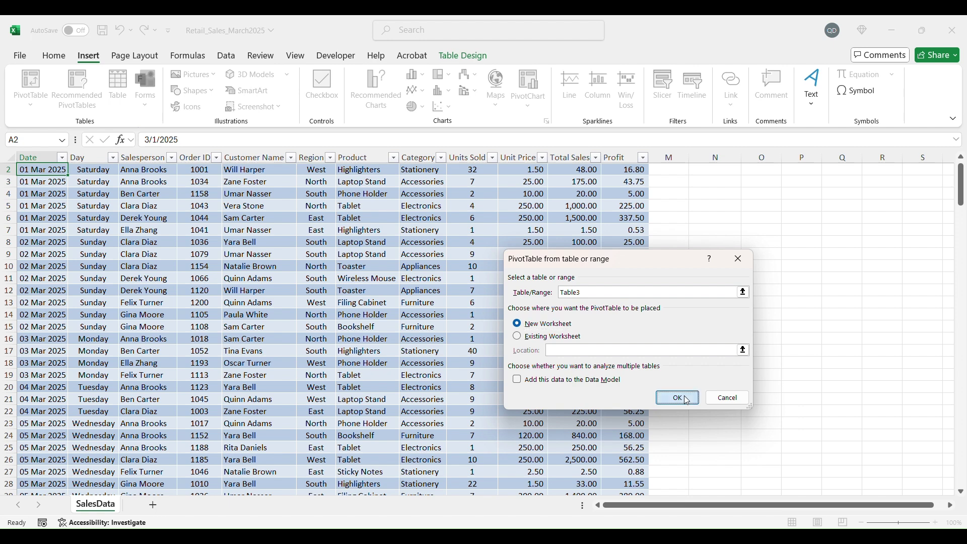
drag(97, 506, 182, 504)
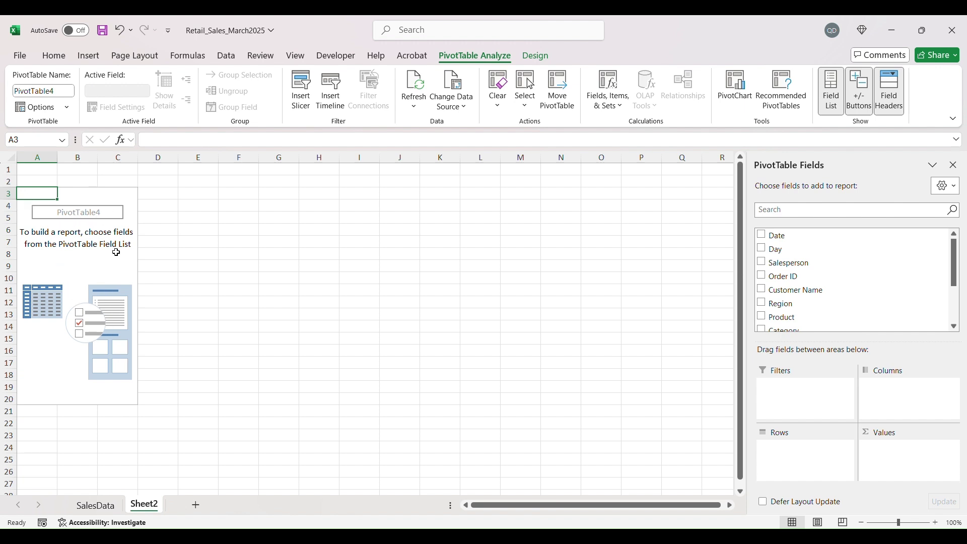
click(82, 281)
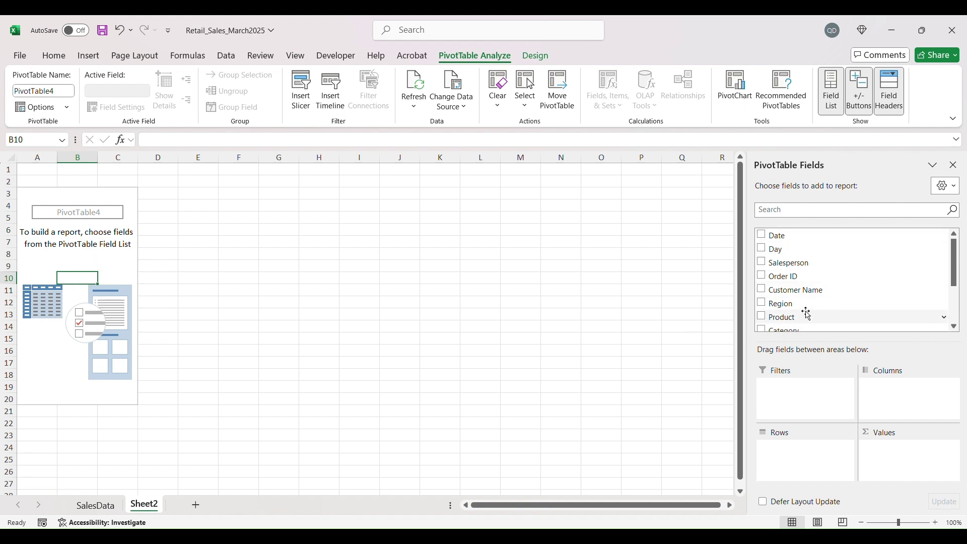
scroll(808, 302, down, 3)
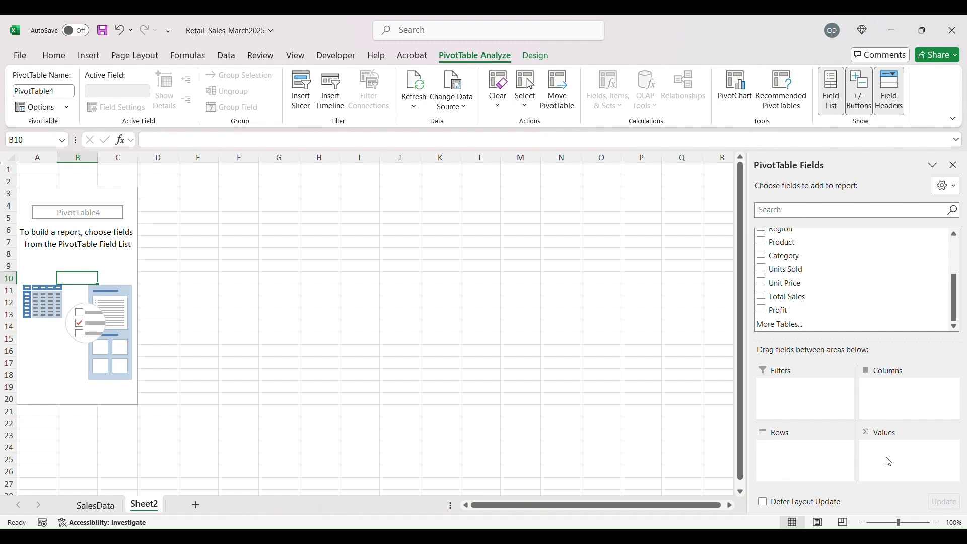
scroll(885, 277, up, 3)
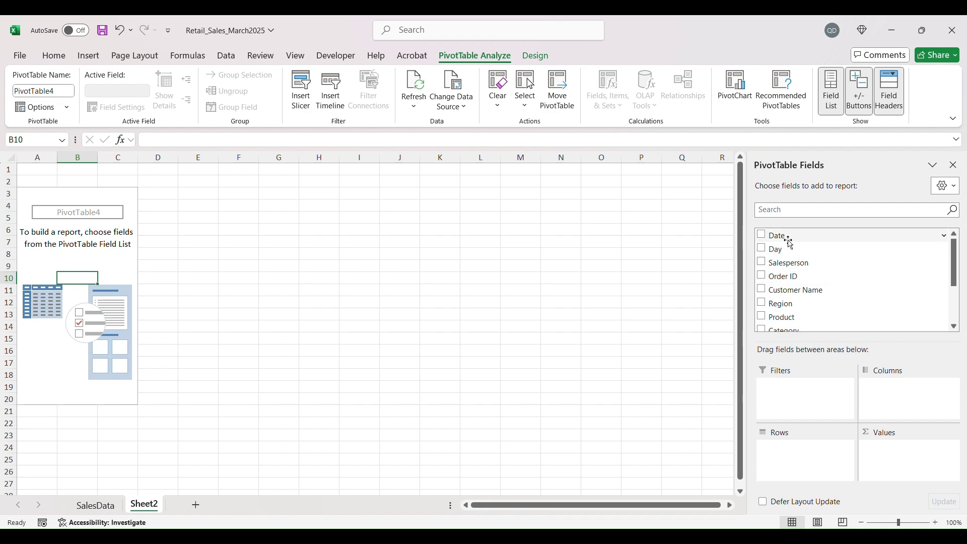
scroll(794, 312, down, 3)
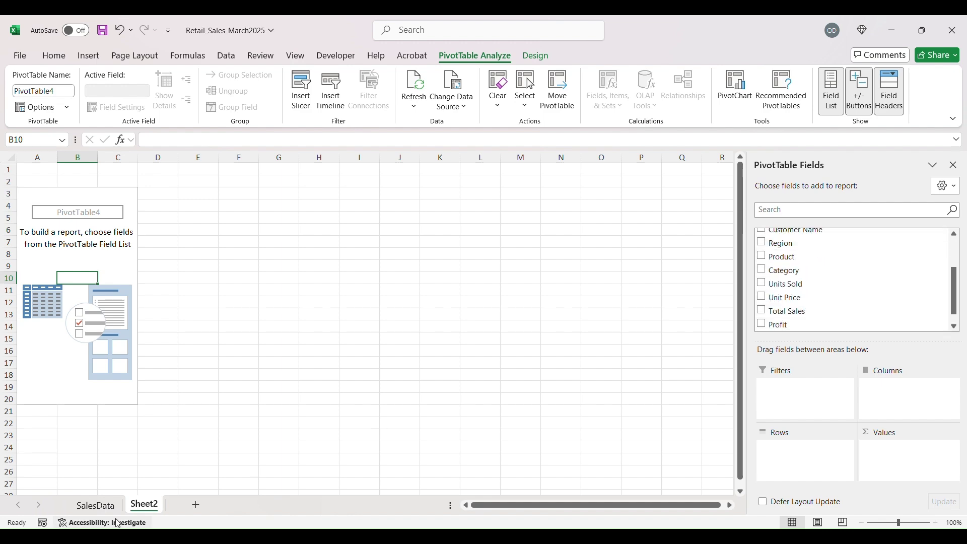
click(101, 505)
mouse_move(53, 158)
mouse_down()
mouse_move(624, 159)
mouse_move(62, 166)
mouse_up()
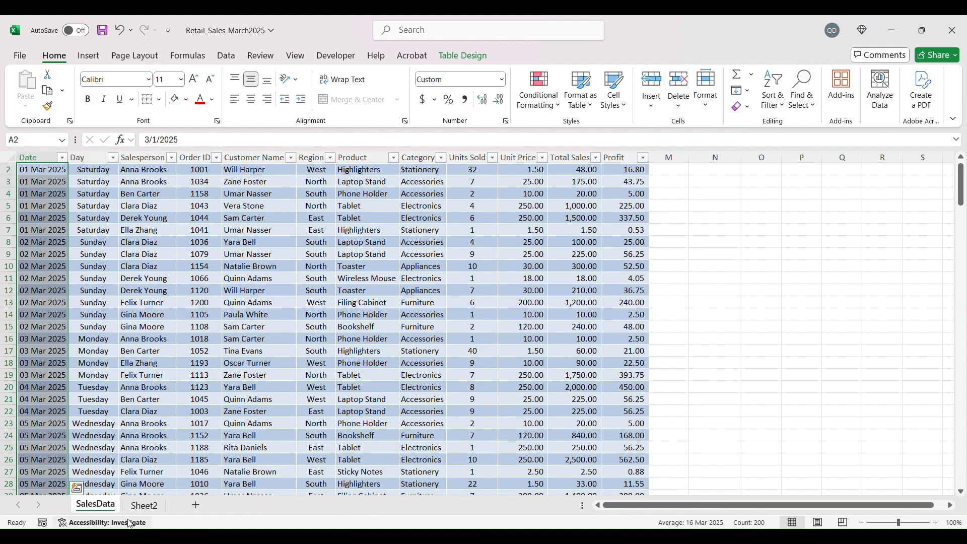
key(alt+n)
key(v)
key(t)
key(Return)
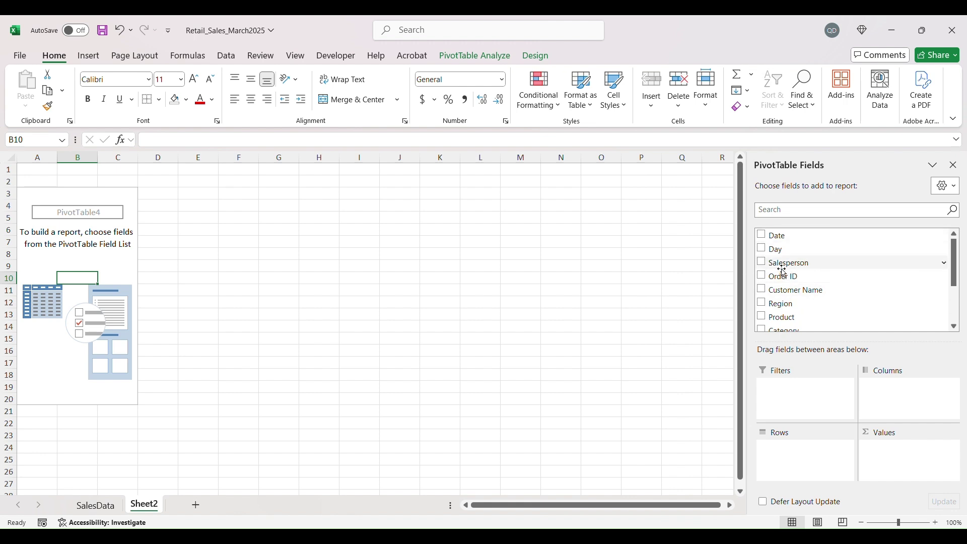
- Add Date to the PivotTable rows, briefly adding then removing Day
click(763, 238)
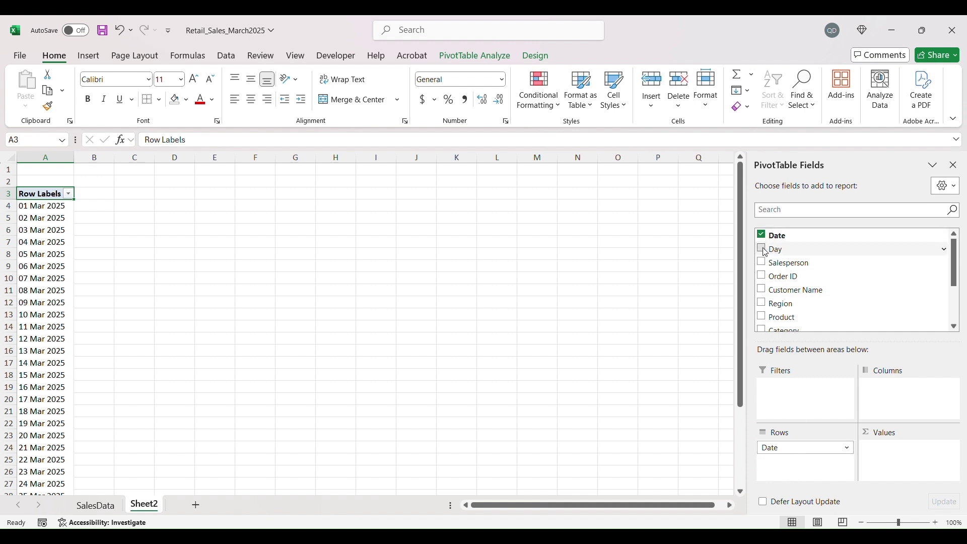
click(767, 251)
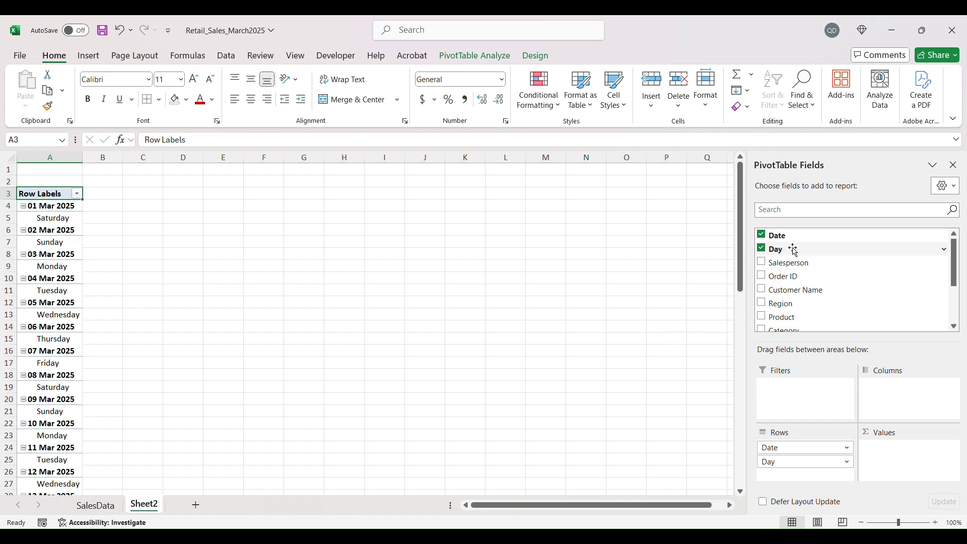
click(764, 250)
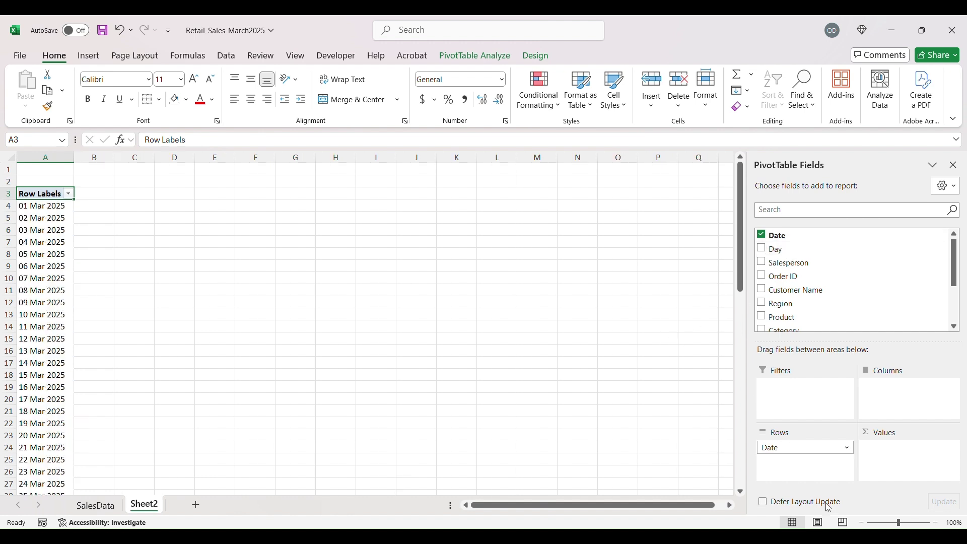
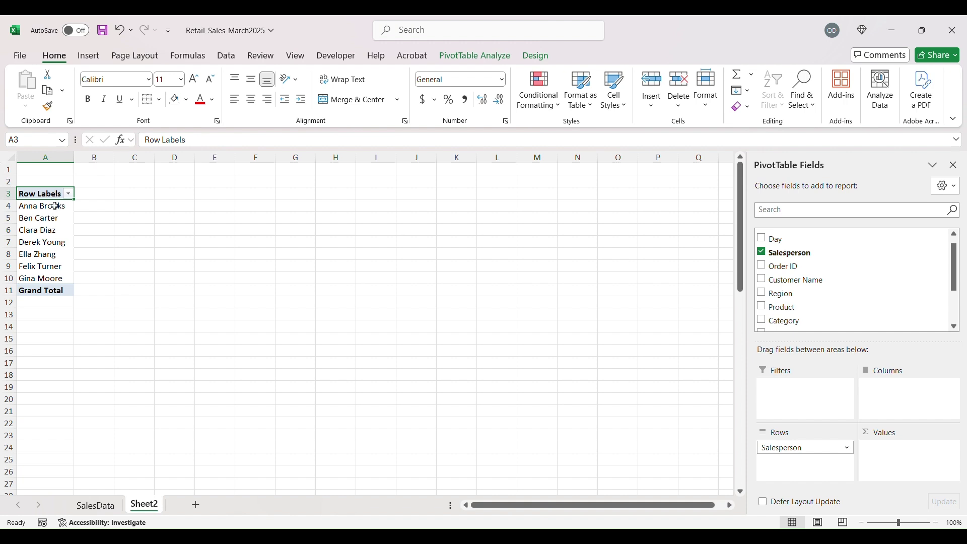
- Add Total Sales to Values, briefly add then remove Profit, leaving only Sum of Total Sales
scroll(838, 288, down, 3)
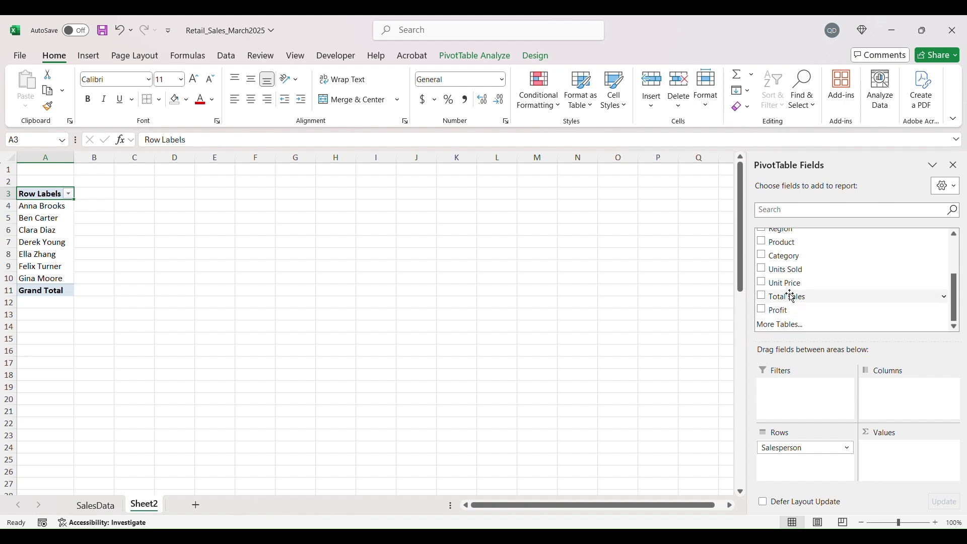
mouse_move(795, 296)
mouse_down()
mouse_move(911, 479)
mouse_move(804, 300)
mouse_up()
click(765, 297)
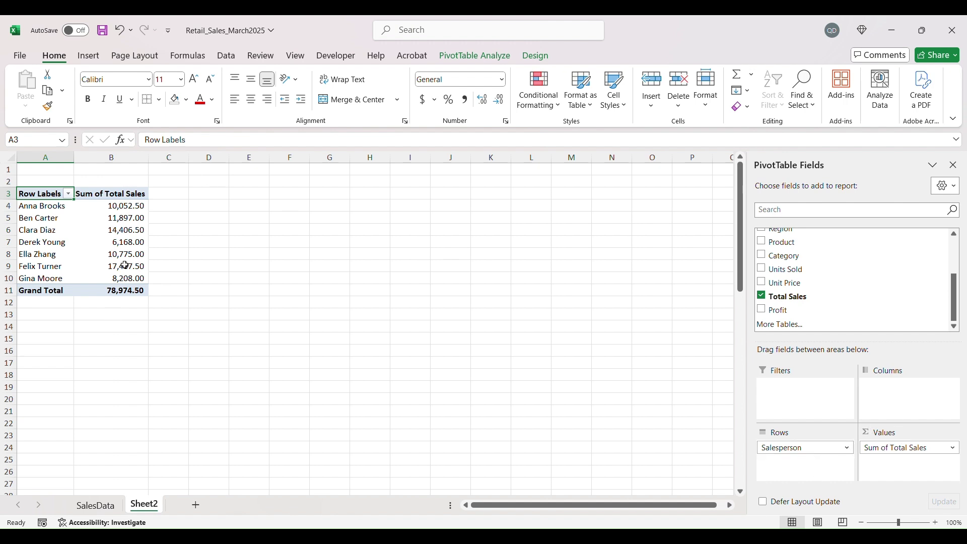
click(765, 310)
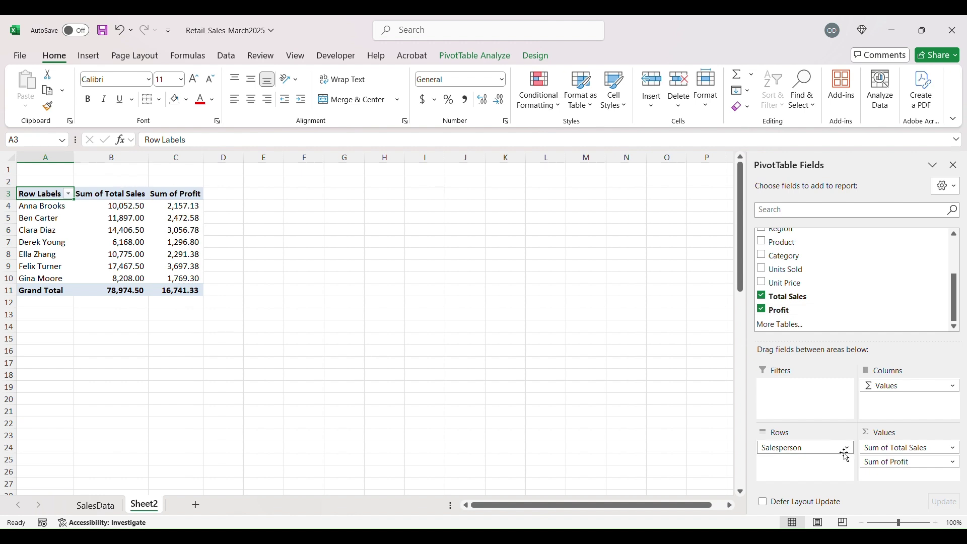
click(764, 311)
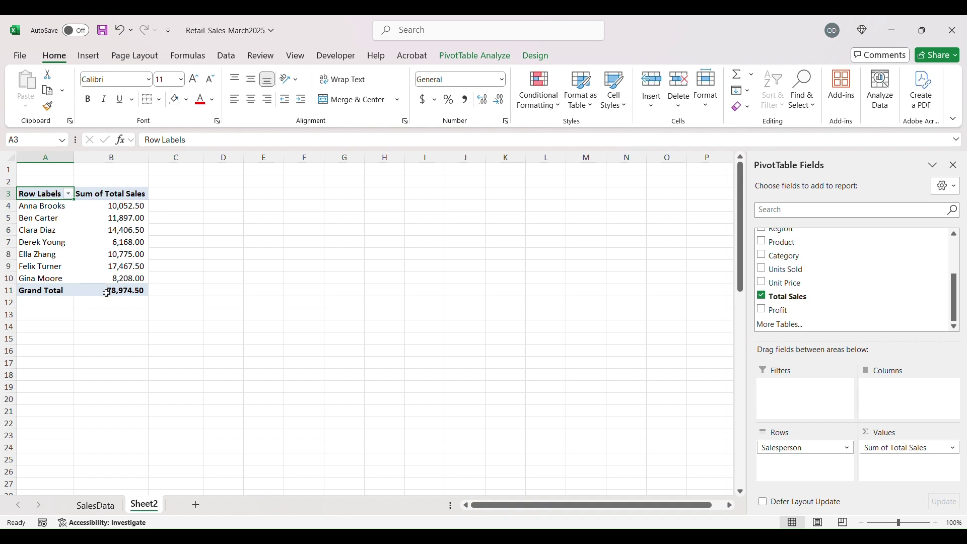
- Sort the salespeople by Sum of Total Sales, largest to smallest
right_click(101, 209)
right_click(79, 230)
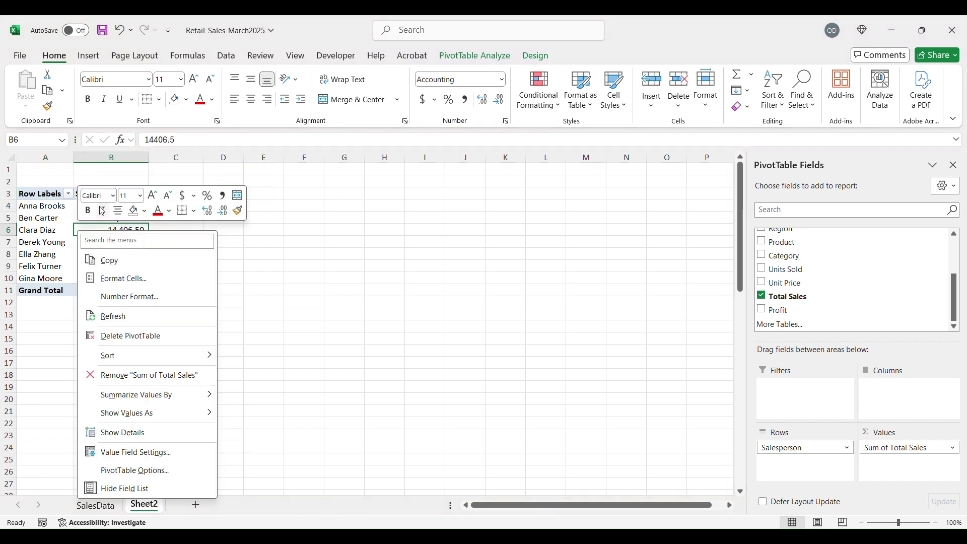
click(77, 230)
right_click(115, 211)
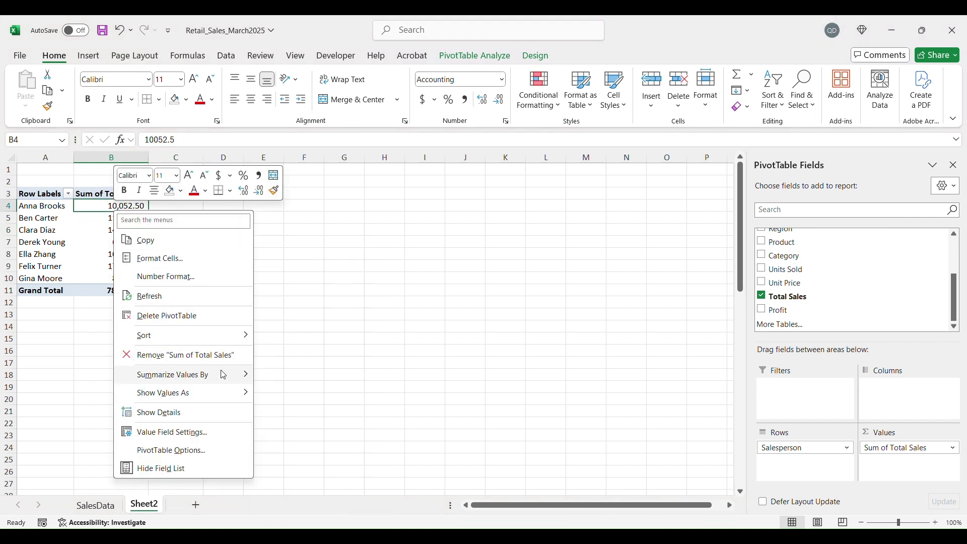
mouse_move(237, 335)
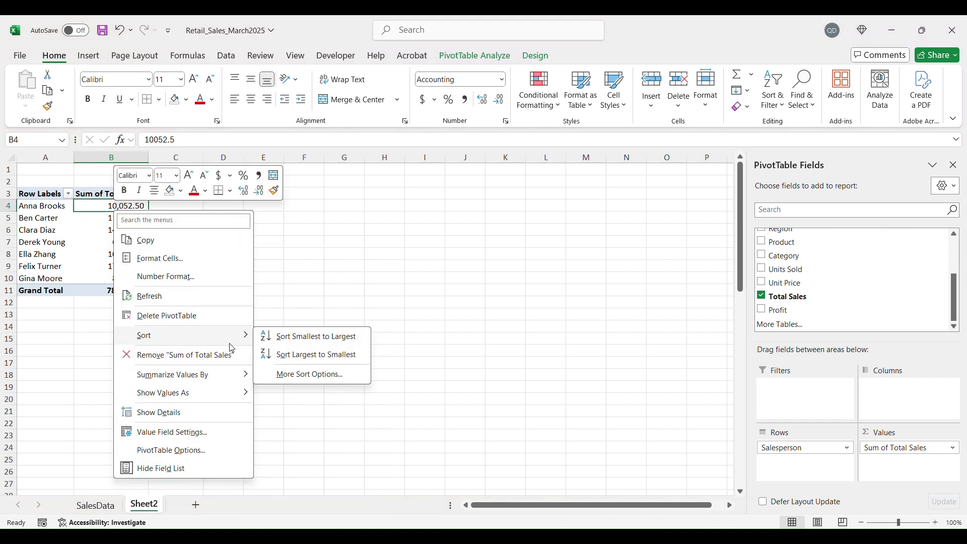
click(337, 359)
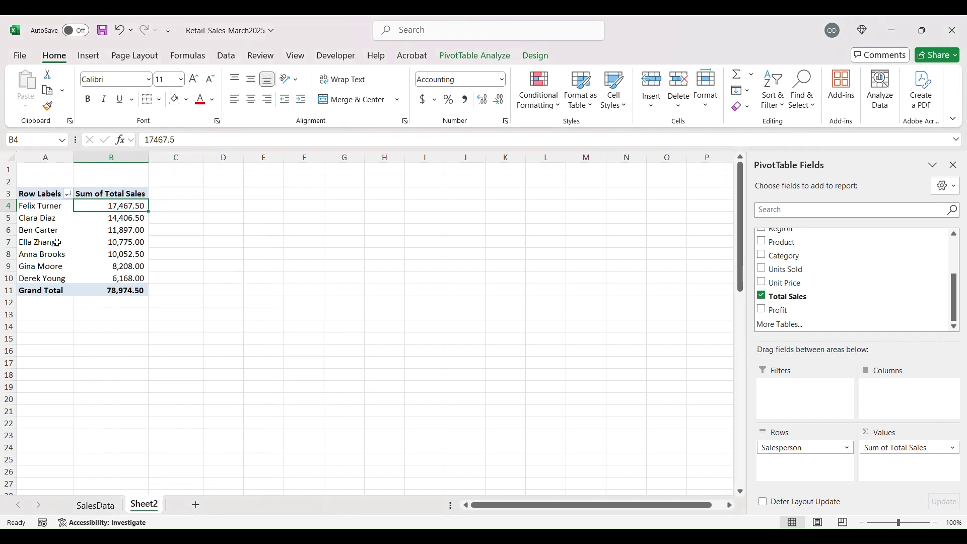
click(101, 256)
drag(32, 211, 121, 207)
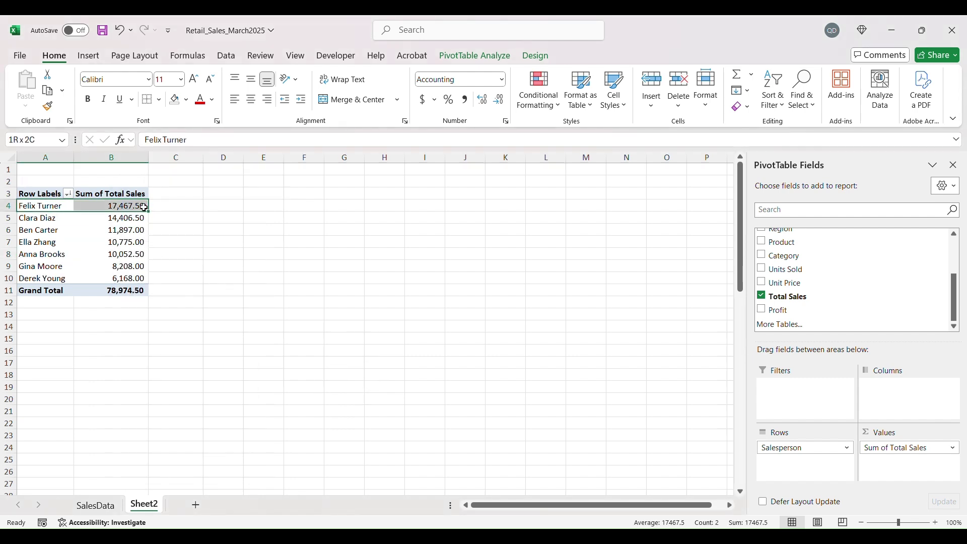
click(119, 232)
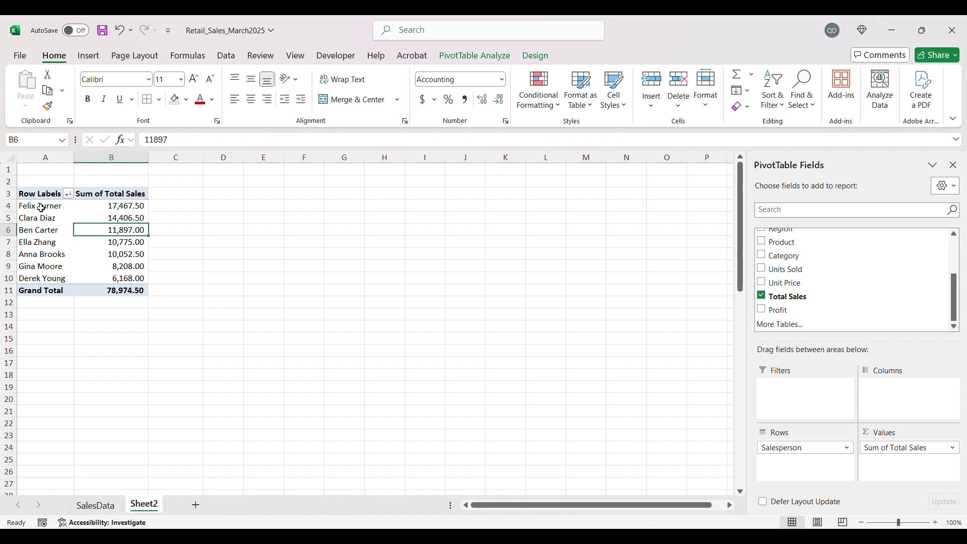
click(112, 208)
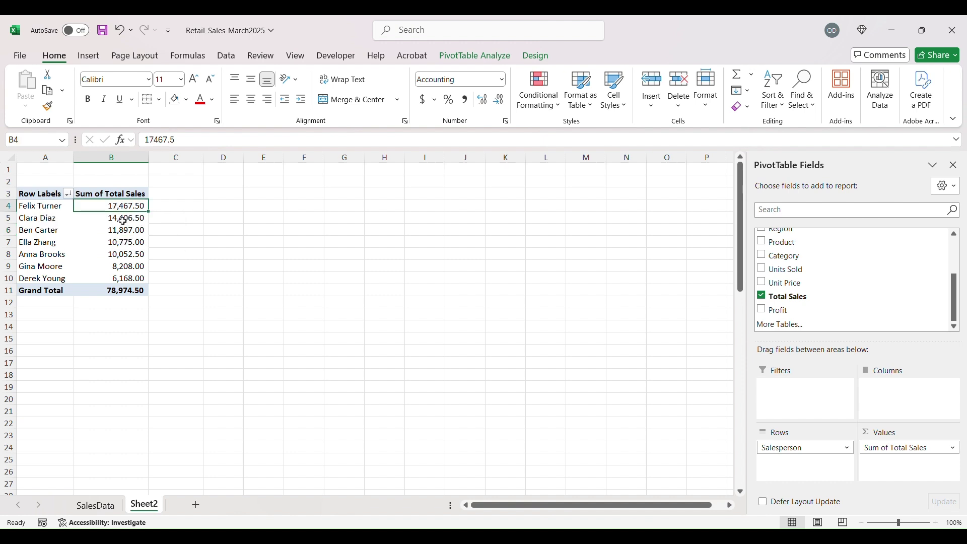
click(32, 273)
click(123, 231)
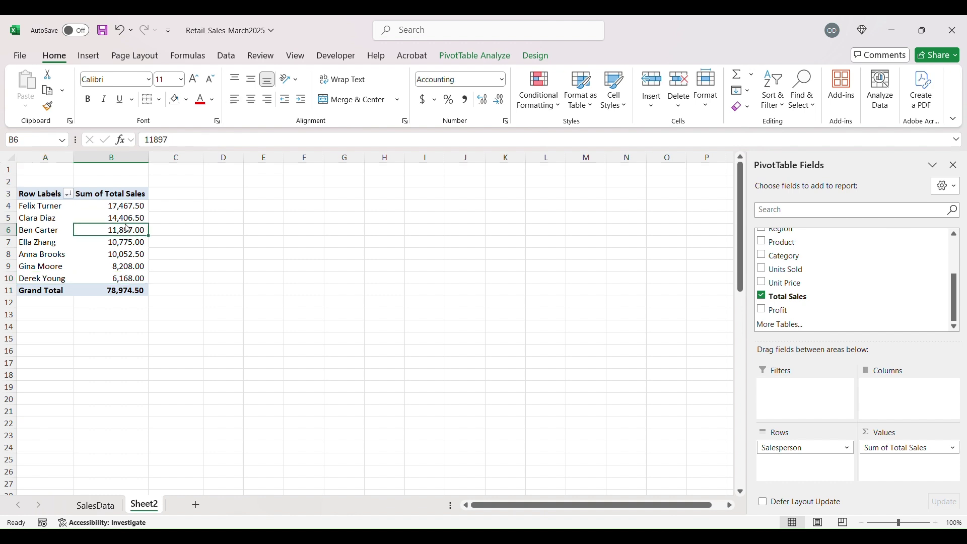
click(128, 206)
right_click(128, 206)
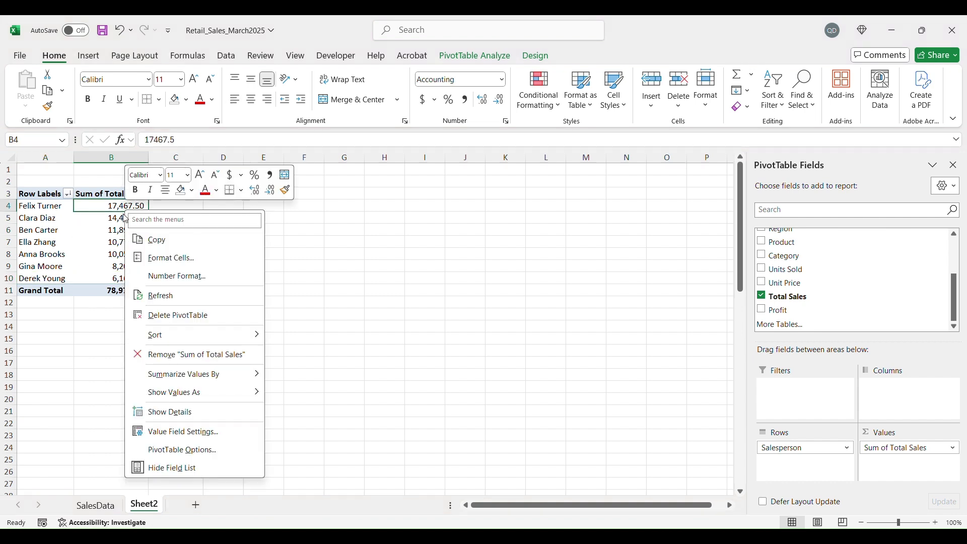
mouse_move(255, 334)
click(368, 336)
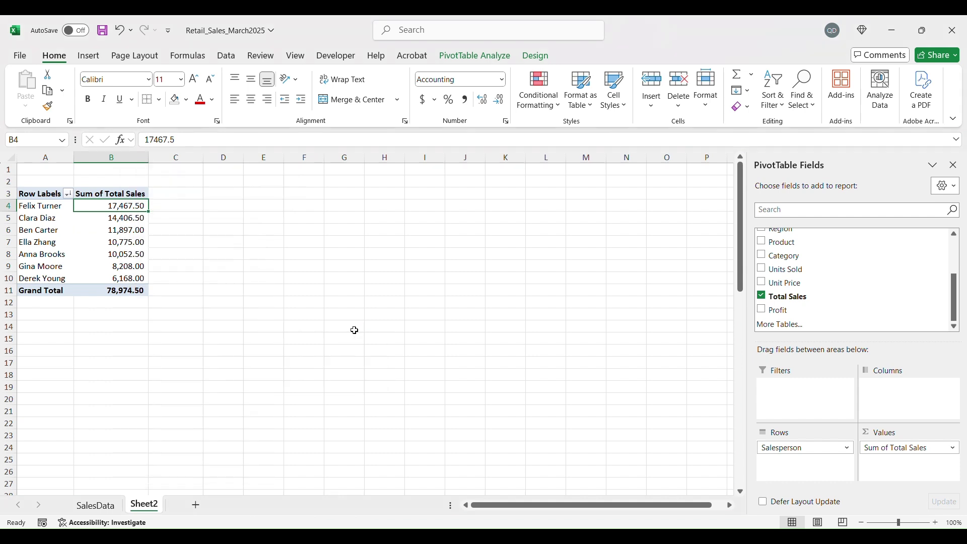
right_click(112, 211)
mouse_move(237, 335)
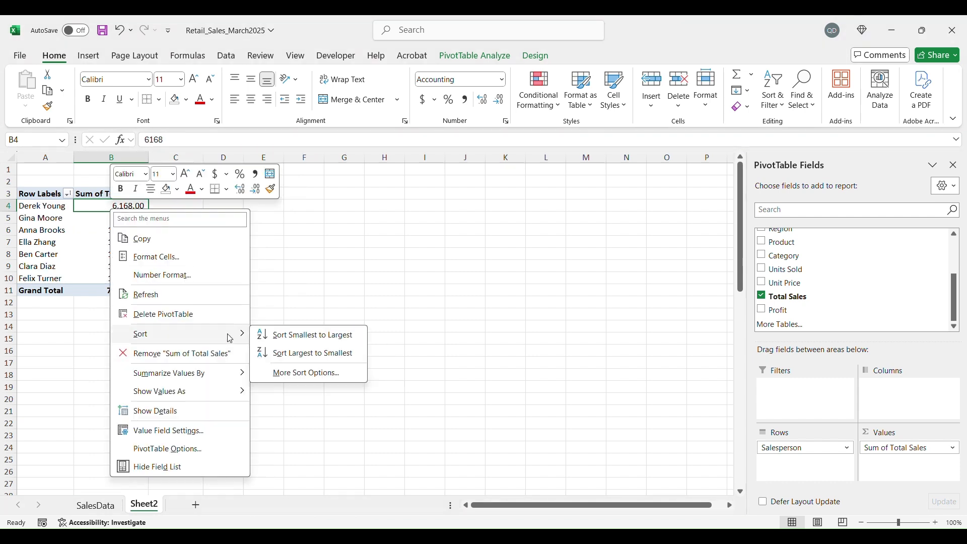
click(303, 352)
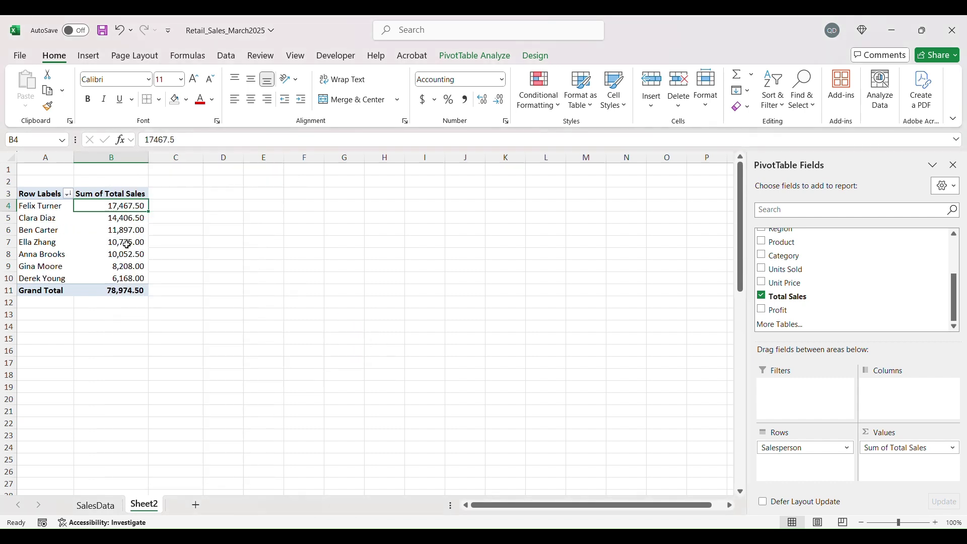
click(103, 222)
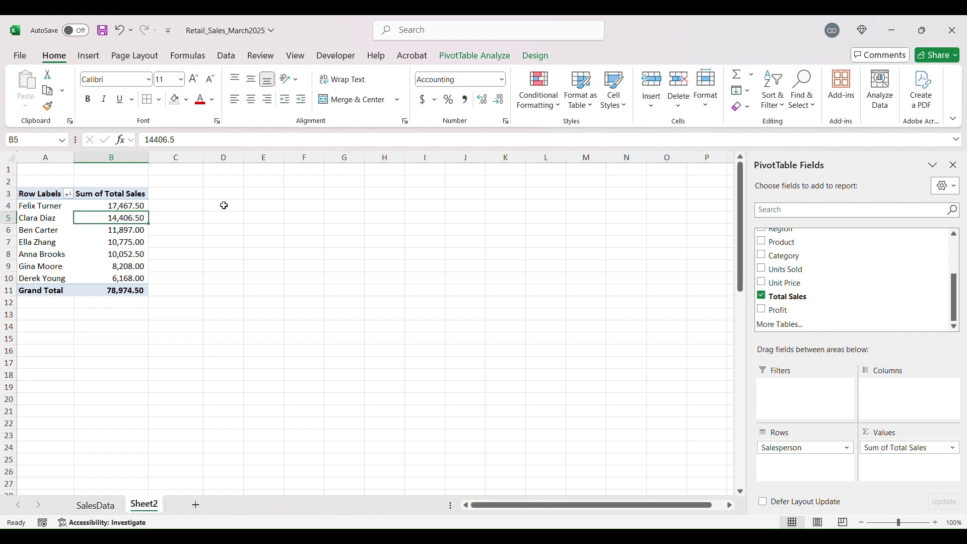
mouse_move(49, 207)
mouse_down()
mouse_move(79, 272)
mouse_move(55, 208)
mouse_up()
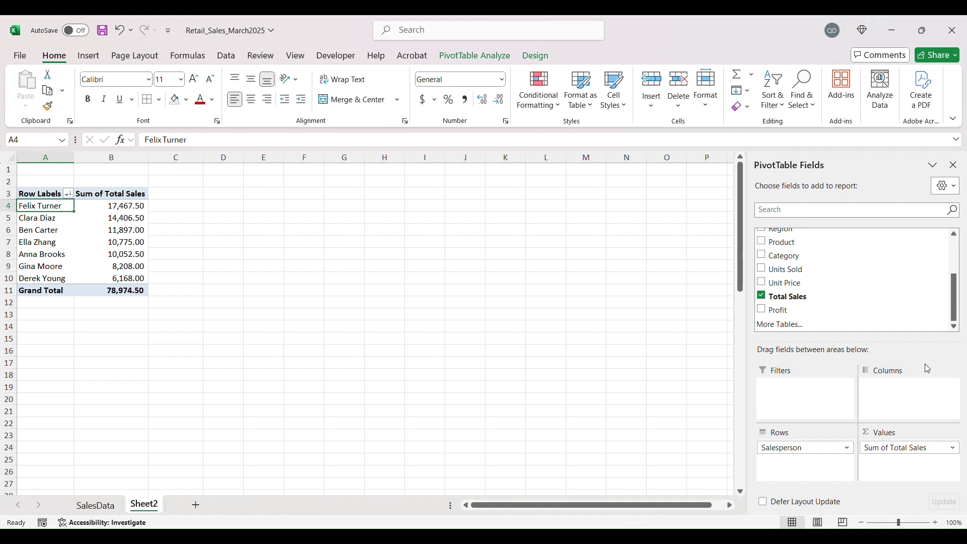
scroll(842, 328, up, 2)
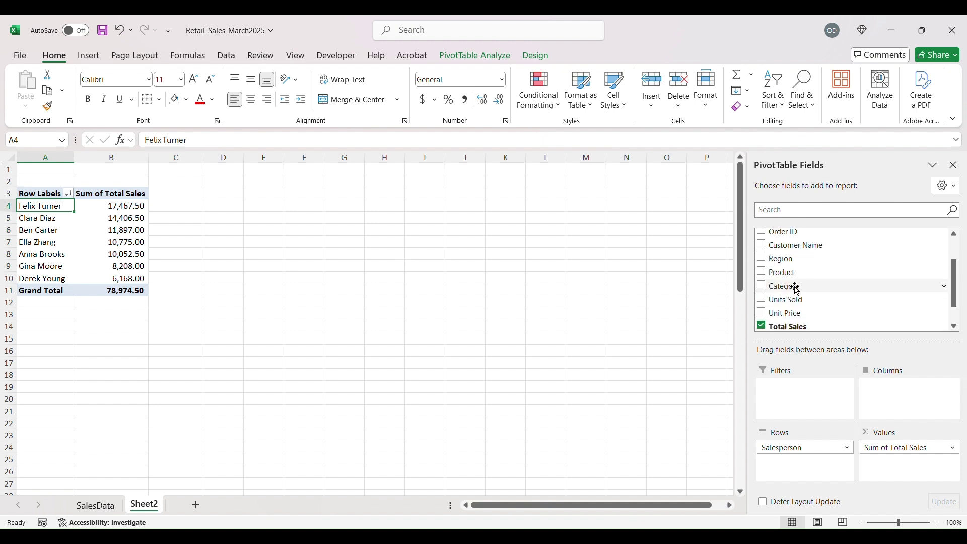
drag(797, 291, 906, 401)
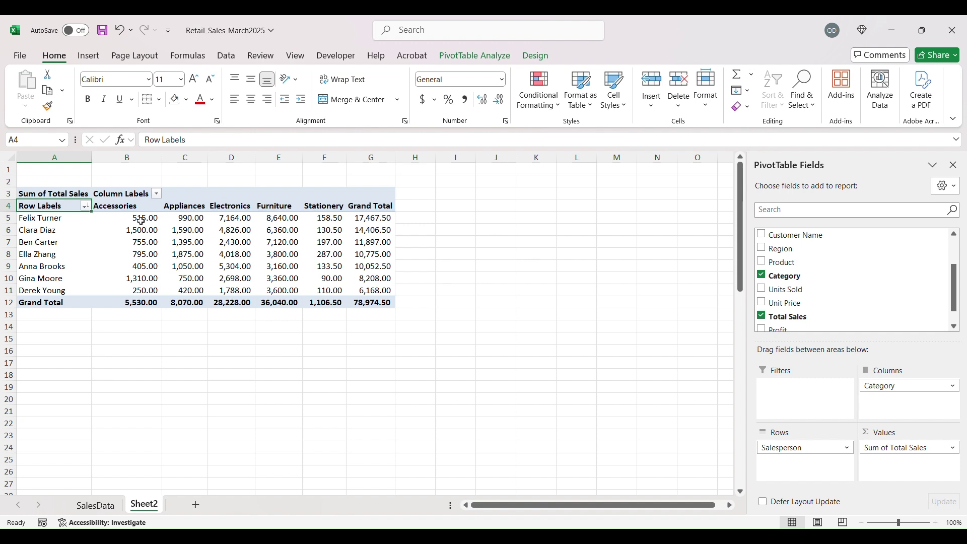
drag(139, 217, 269, 217)
click(269, 217)
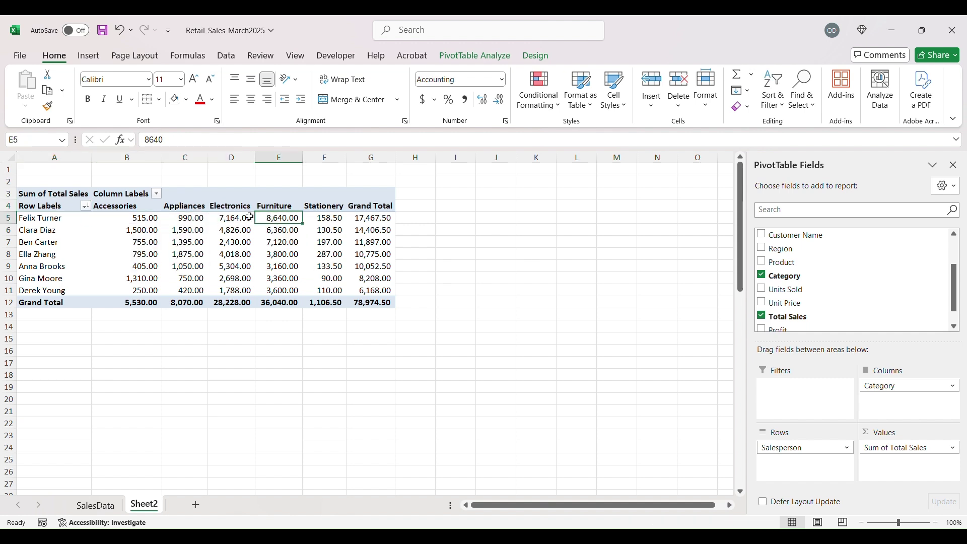
drag(48, 218, 373, 220)
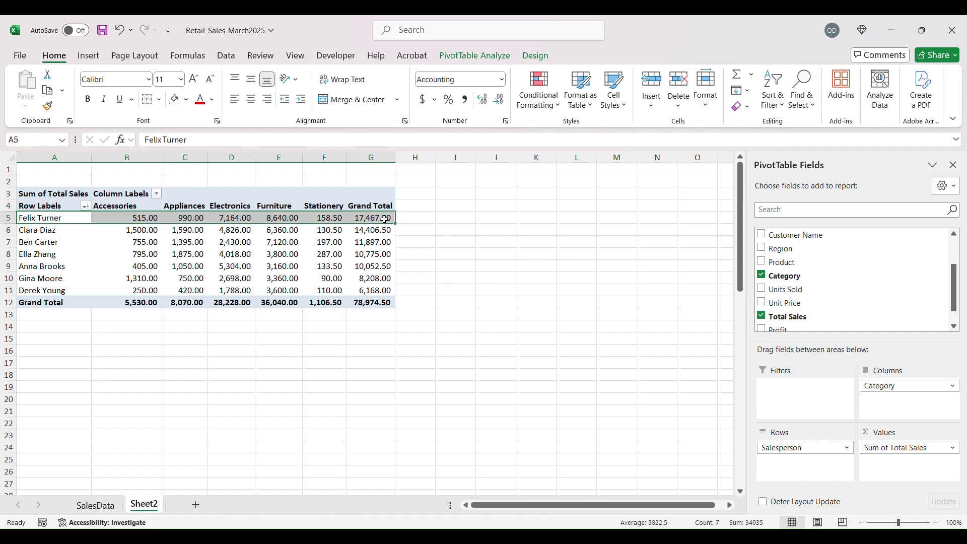
click(280, 220)
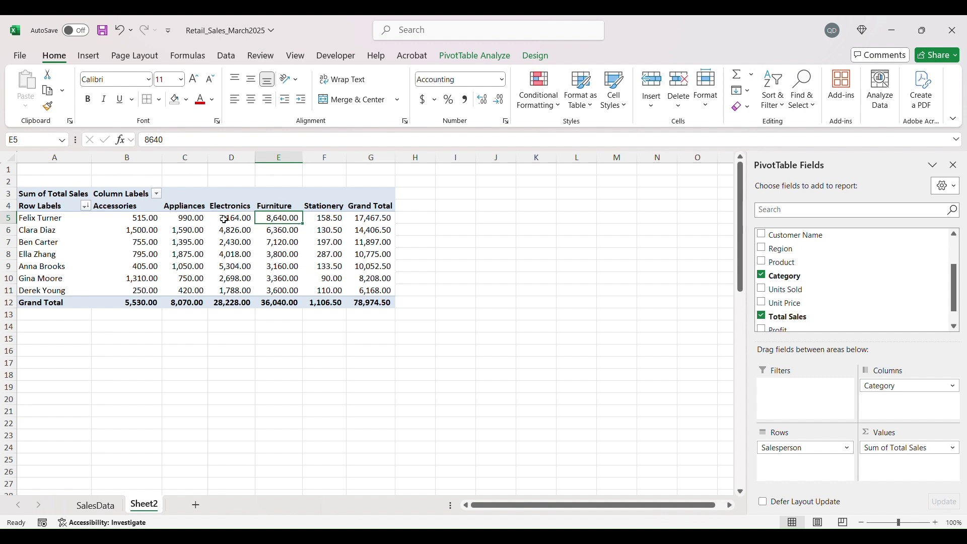
drag(224, 217, 322, 218)
click(278, 219)
drag(232, 219, 279, 219)
click(286, 220)
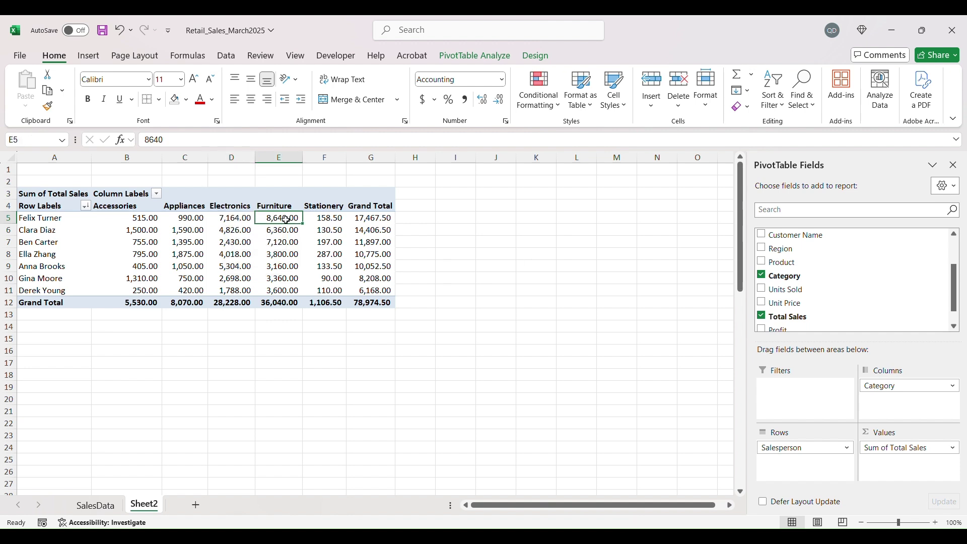
click(369, 221)
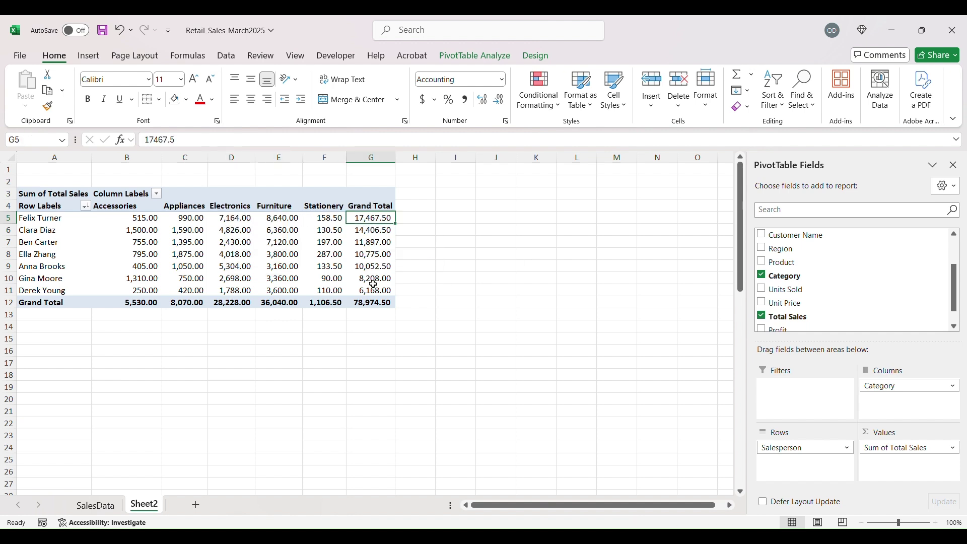
click(47, 231)
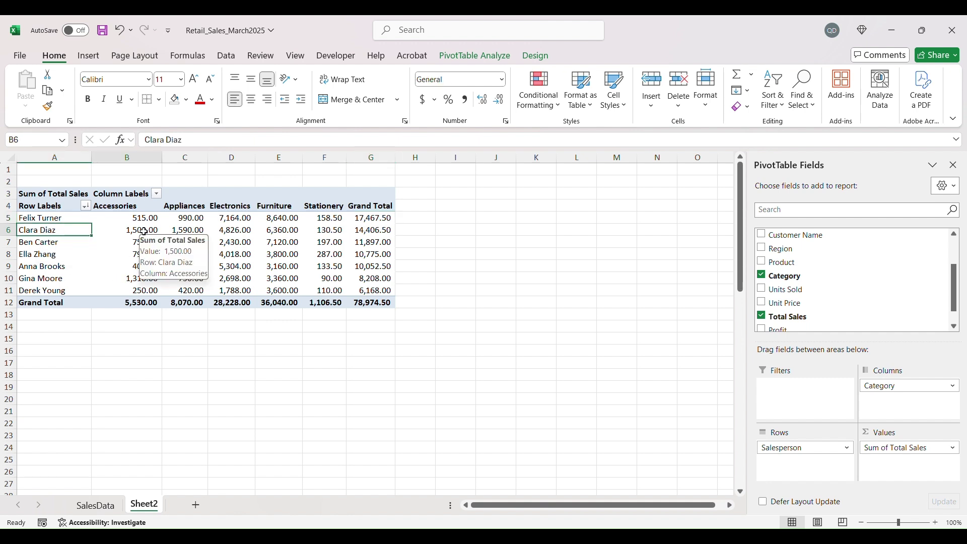
drag(144, 231, 325, 231)
click(325, 266)
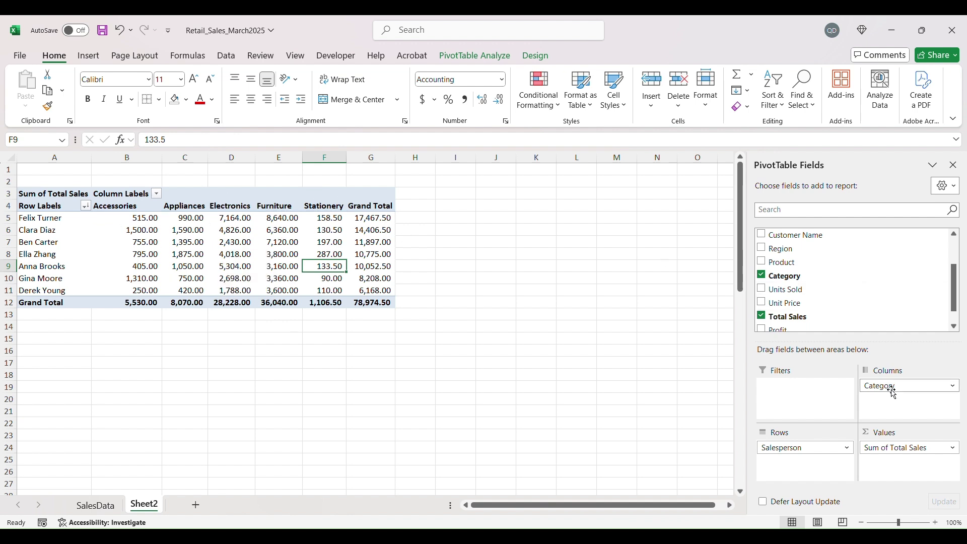
drag(894, 393, 812, 466)
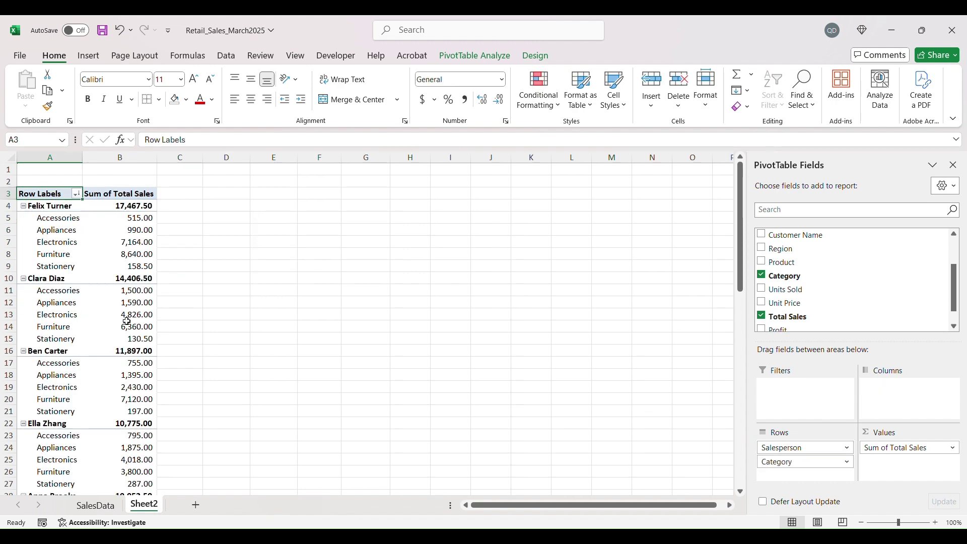
- Place Category above Salesperson in Rows, grouping salespeople under each category
scroll(101, 338, down, 7)
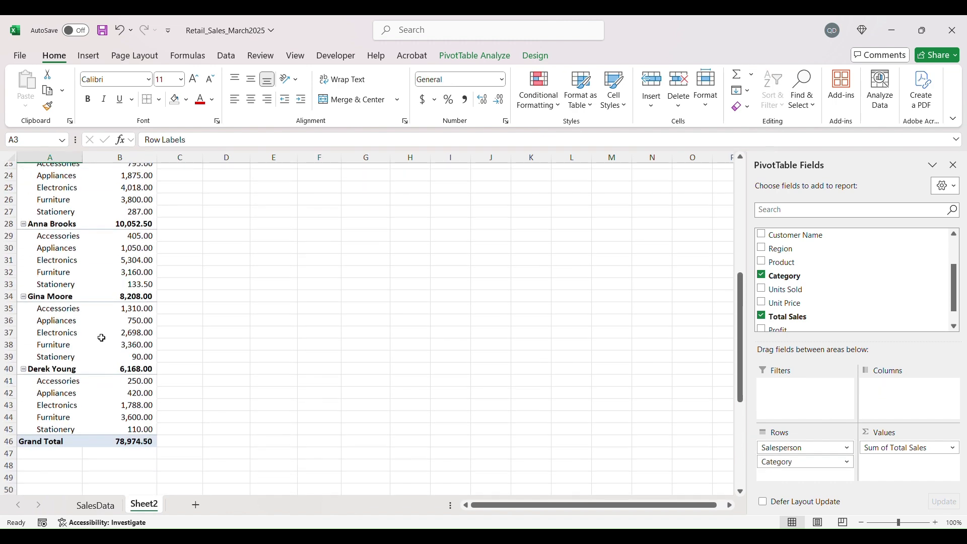
scroll(101, 336, up, 2)
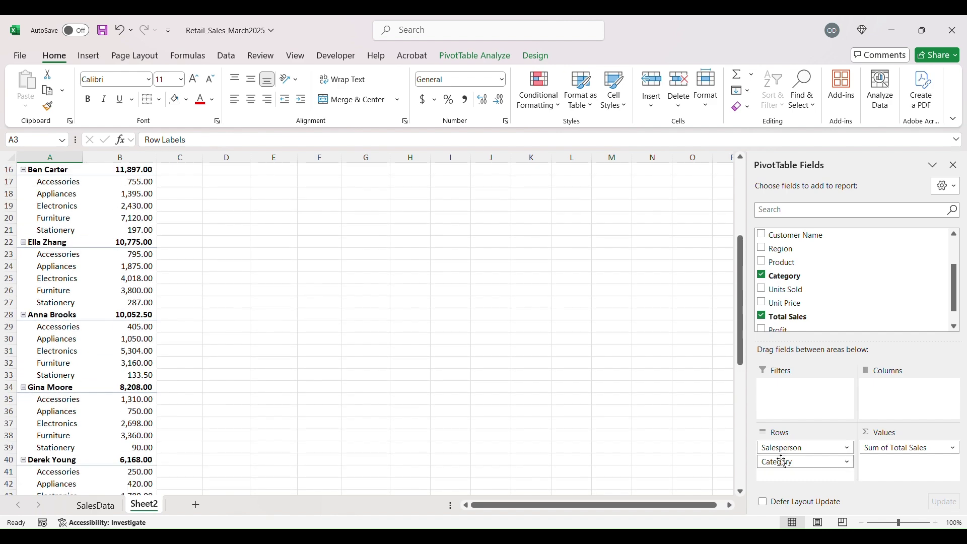
scroll(75, 220, up, 5)
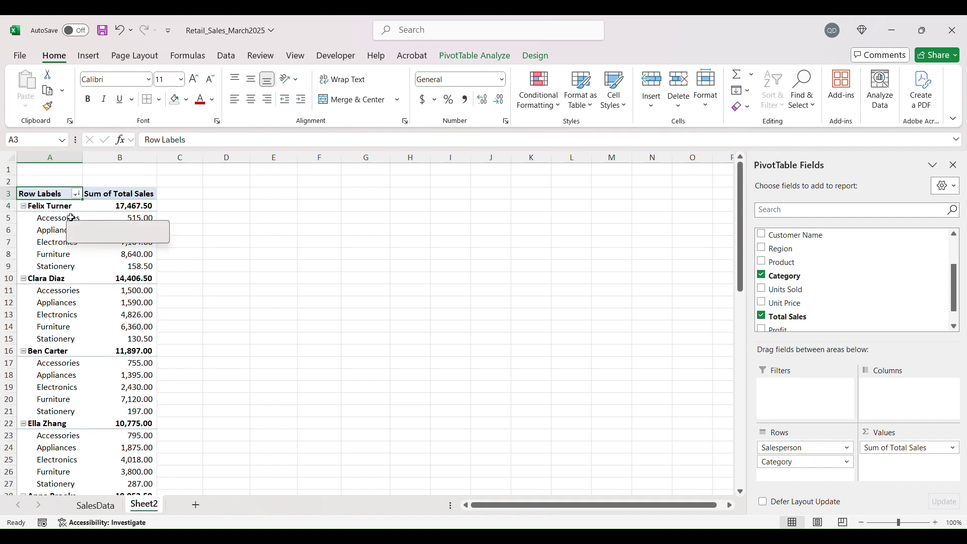
drag(71, 217, 69, 267)
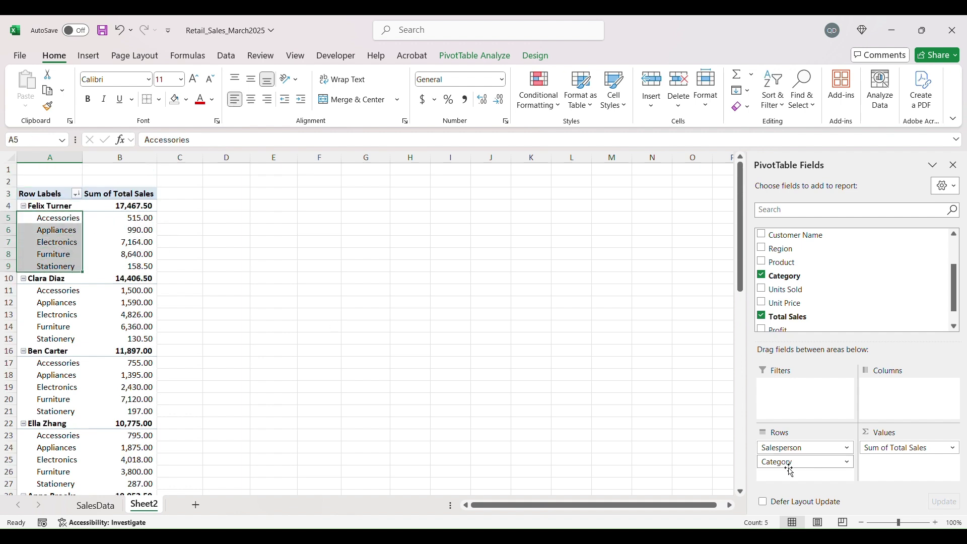
drag(785, 462, 787, 441)
- Review the Accessories salespeople's sales, then move Category into the Columns area
click(103, 230)
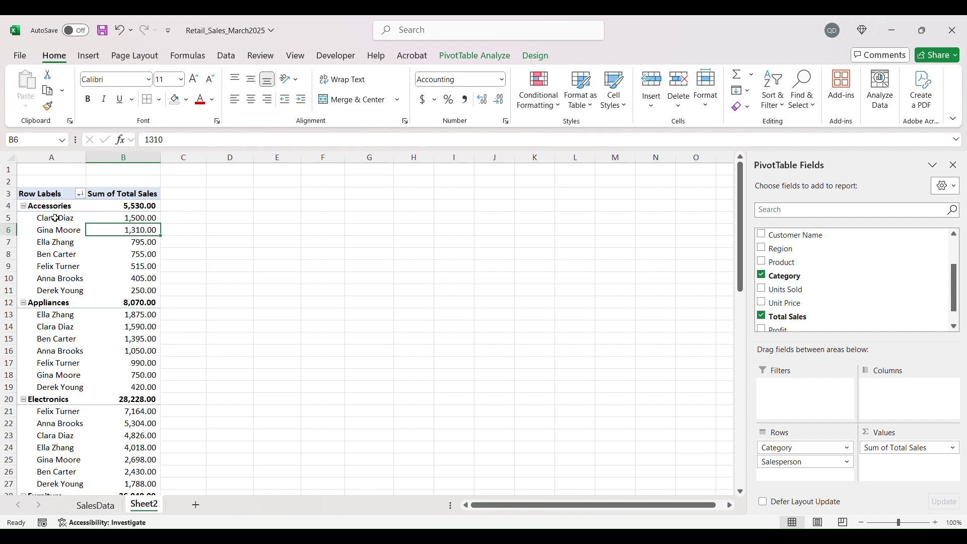
drag(55, 219, 141, 285)
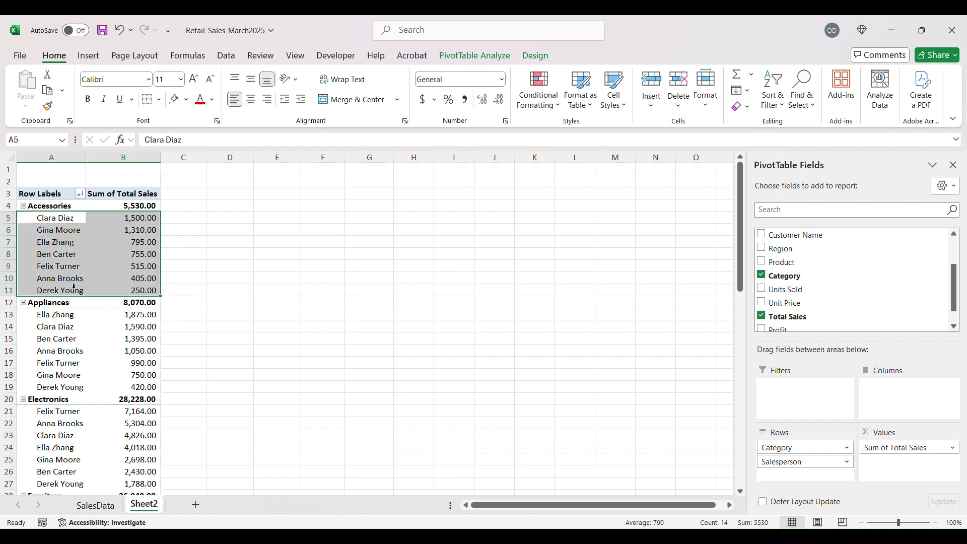
drag(54, 316, 128, 387)
scroll(55, 346, down, 4)
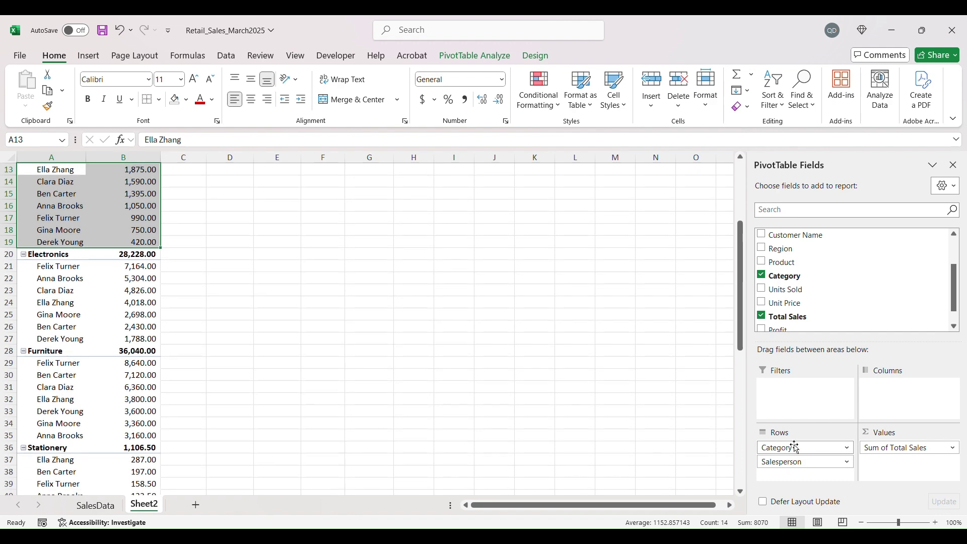
mouse_move(793, 447)
mouse_down()
mouse_move(820, 456)
mouse_move(951, 407)
mouse_move(937, 398)
mouse_up()
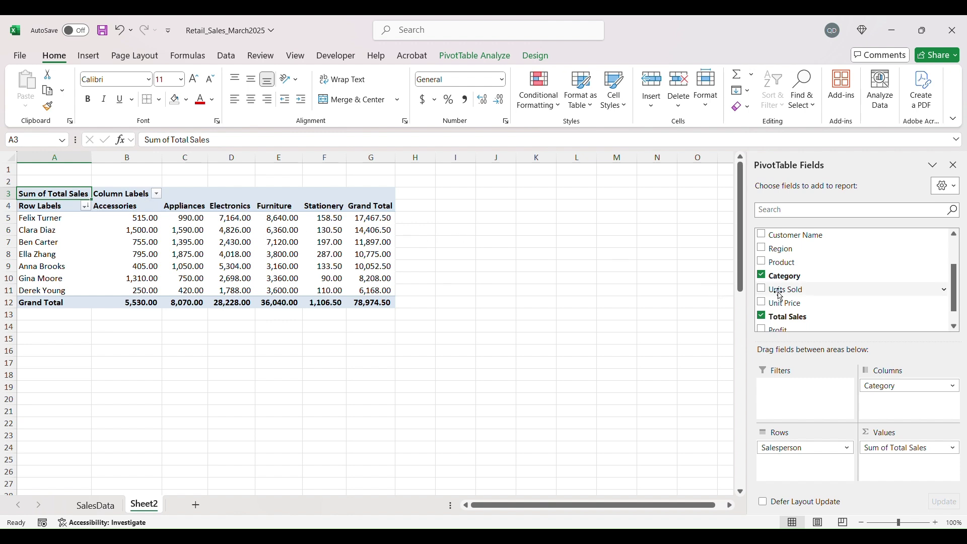
- Add Profit to Values so each category shows Sum of Total Sales and Sum of Profit columns
scroll(791, 305, down, 2)
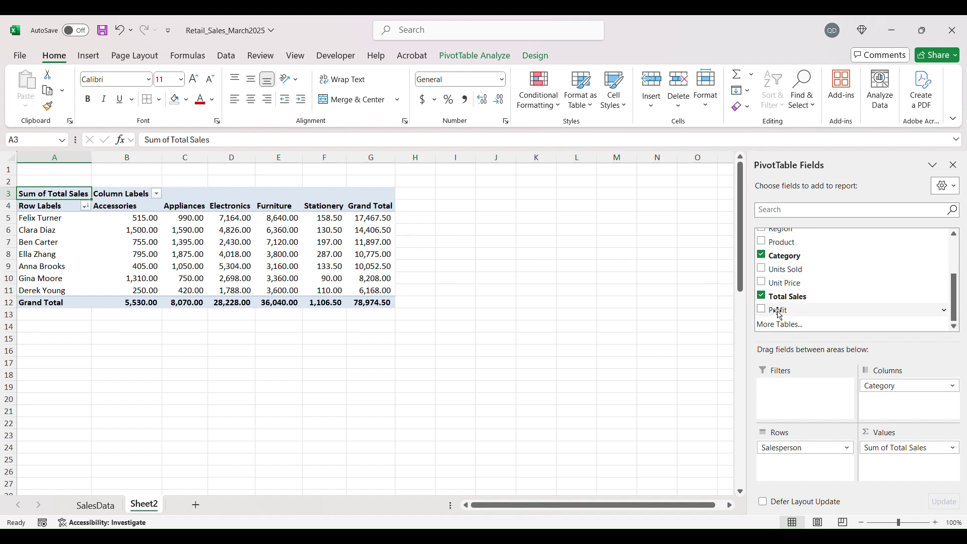
drag(783, 315, 901, 461)
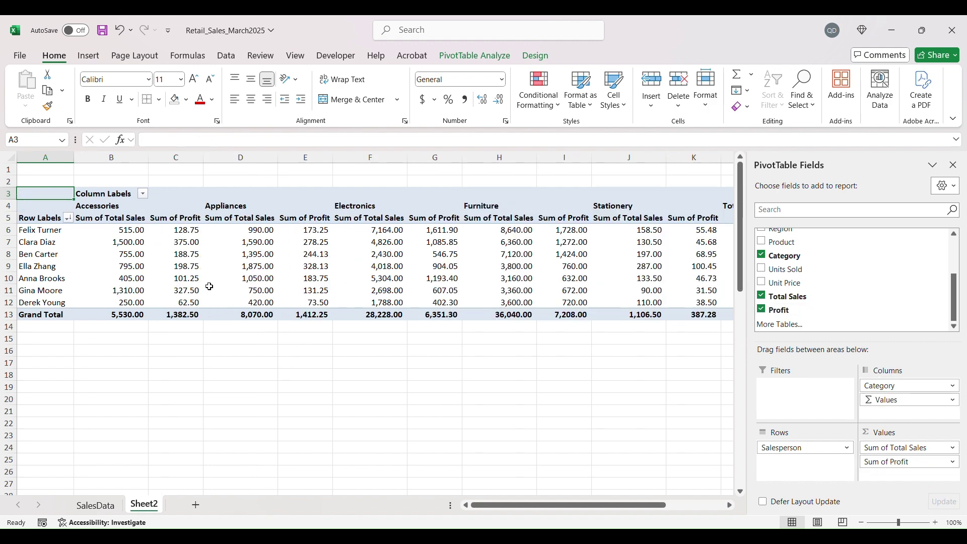
click(98, 207)
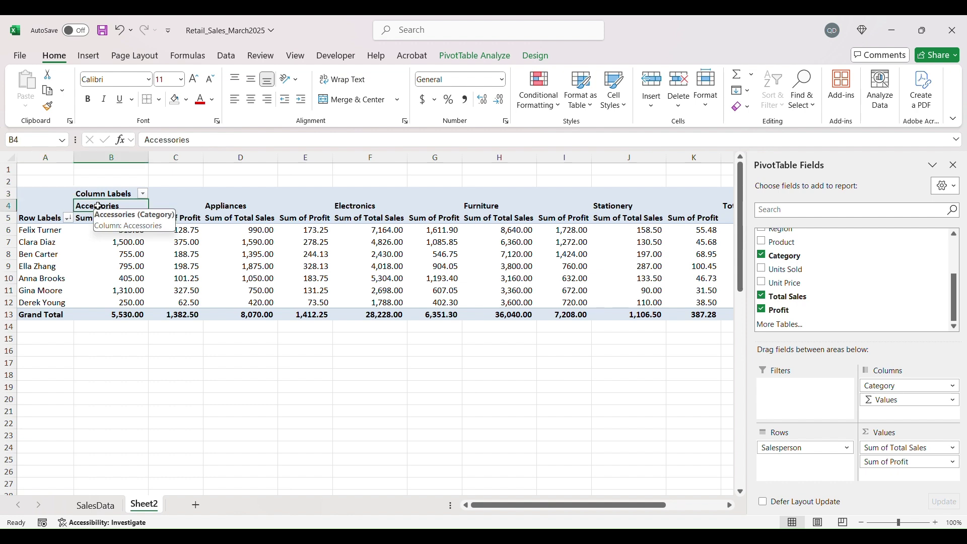
key(Down)
key(Down)
key(Down)
key(Down)
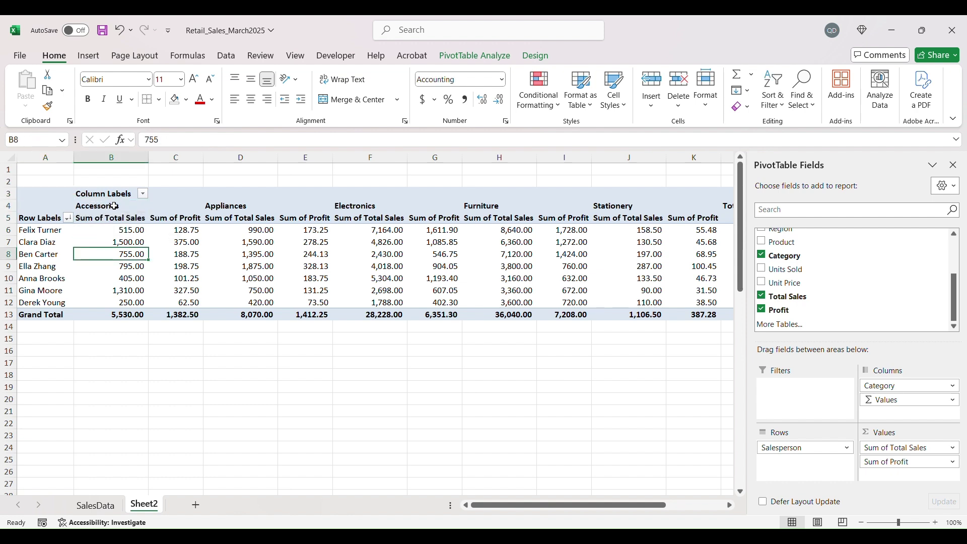
click(115, 205)
click(111, 220)
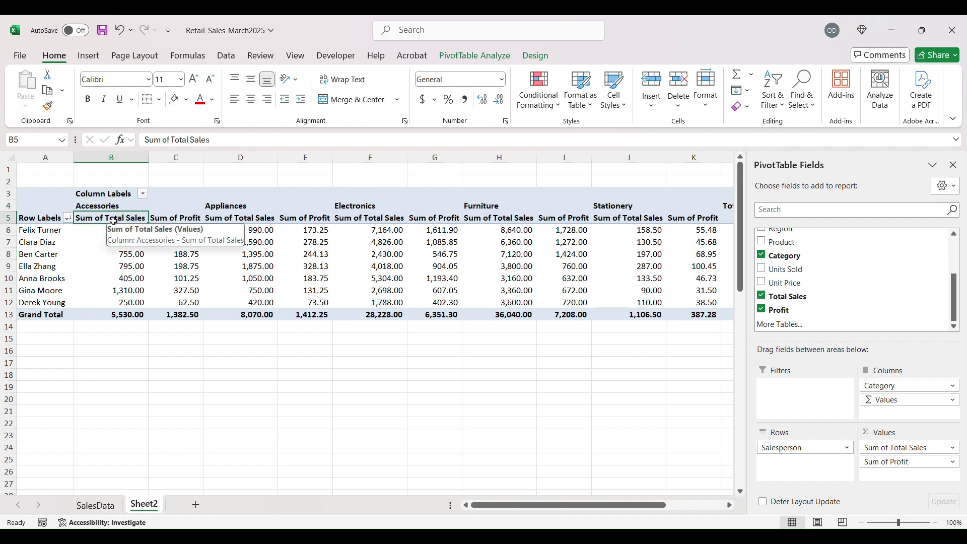
click(177, 219)
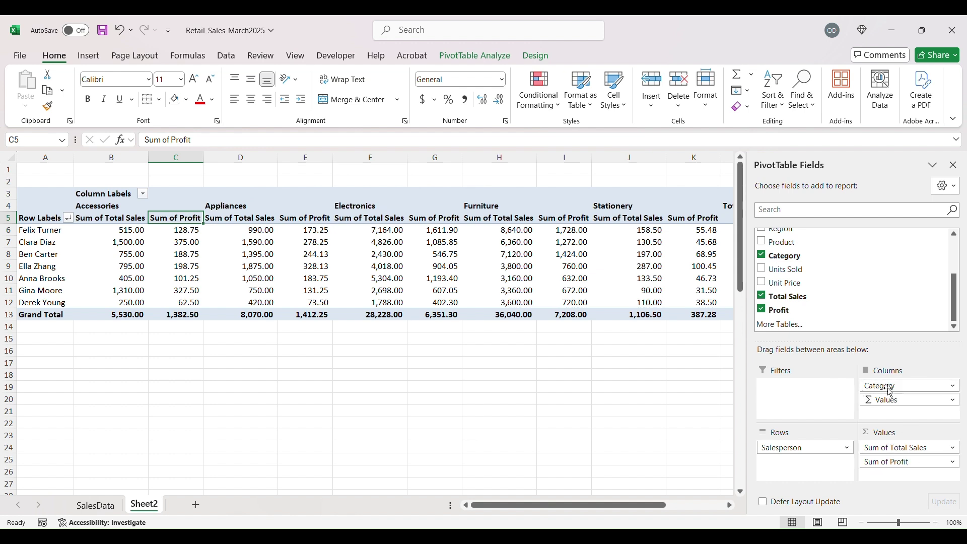
- Move Category from Columns into Rows and place it above Salesperson
drag(889, 387, 793, 461)
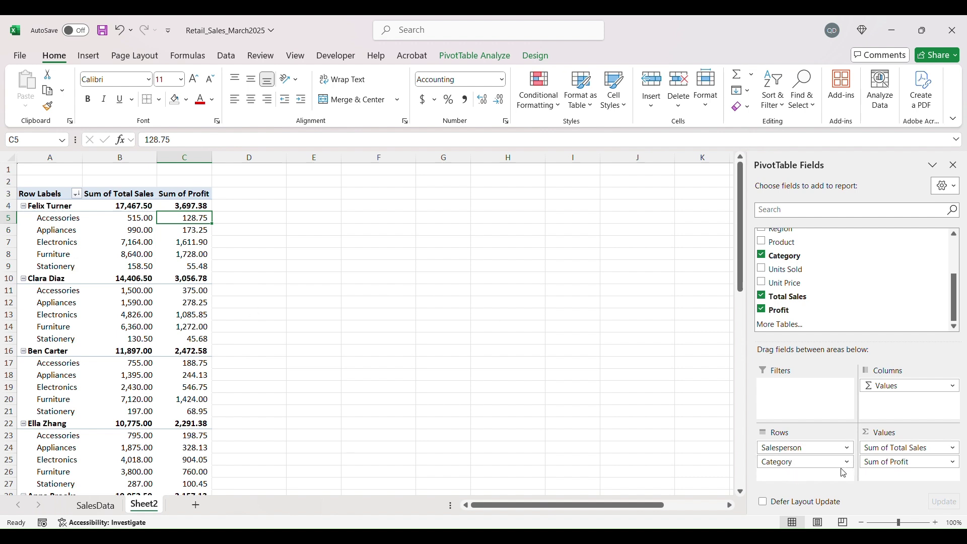
drag(796, 460, 795, 439)
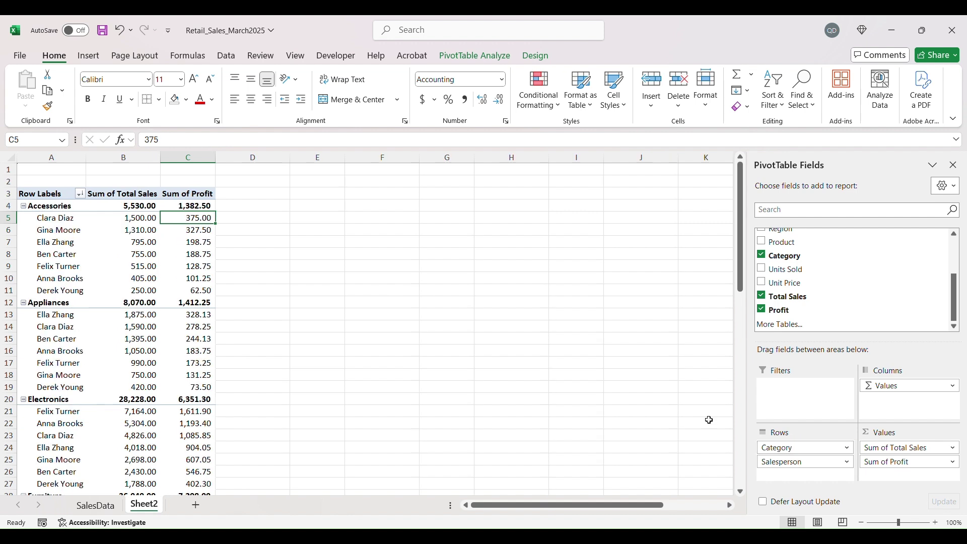
- Sort the salespeople within each category by profit, largest first
click(134, 206)
click(193, 206)
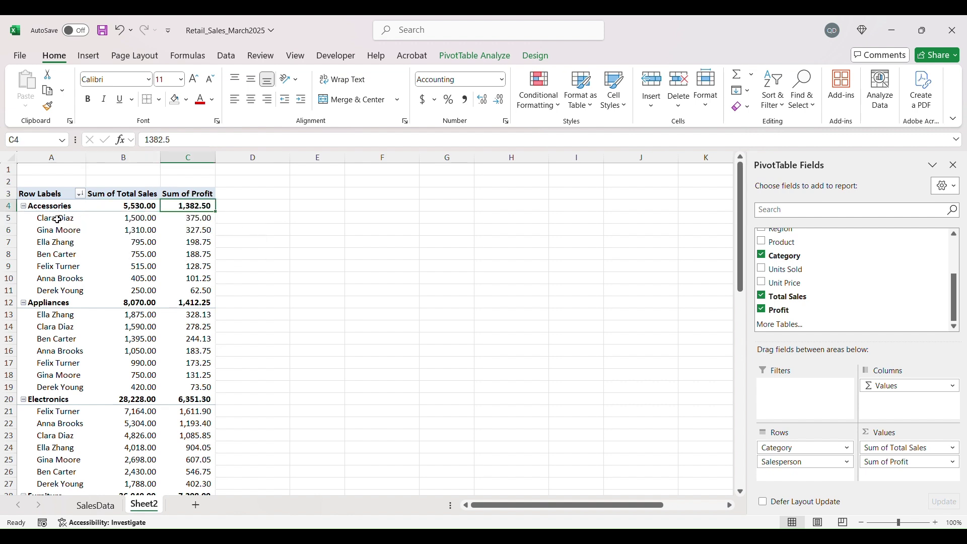
right_click(184, 221)
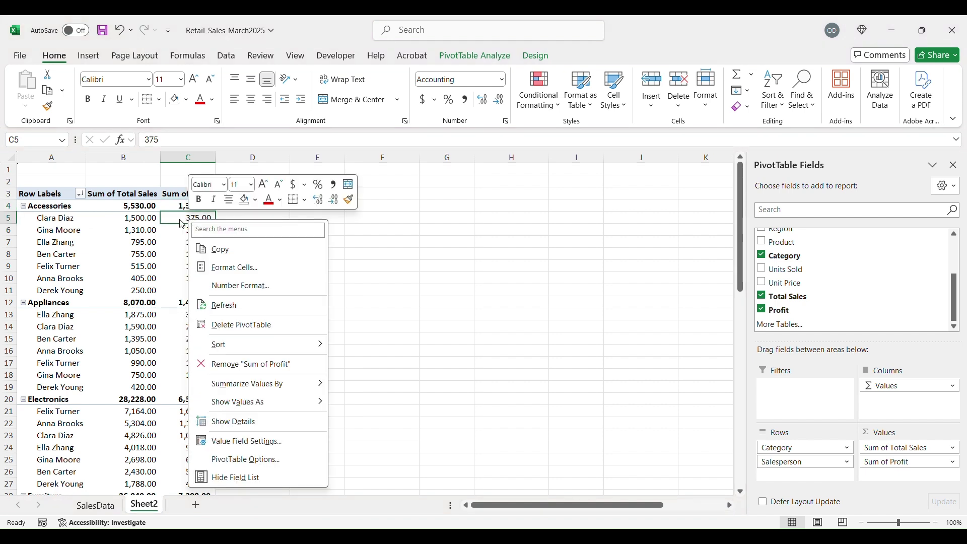
mouse_move(253, 355)
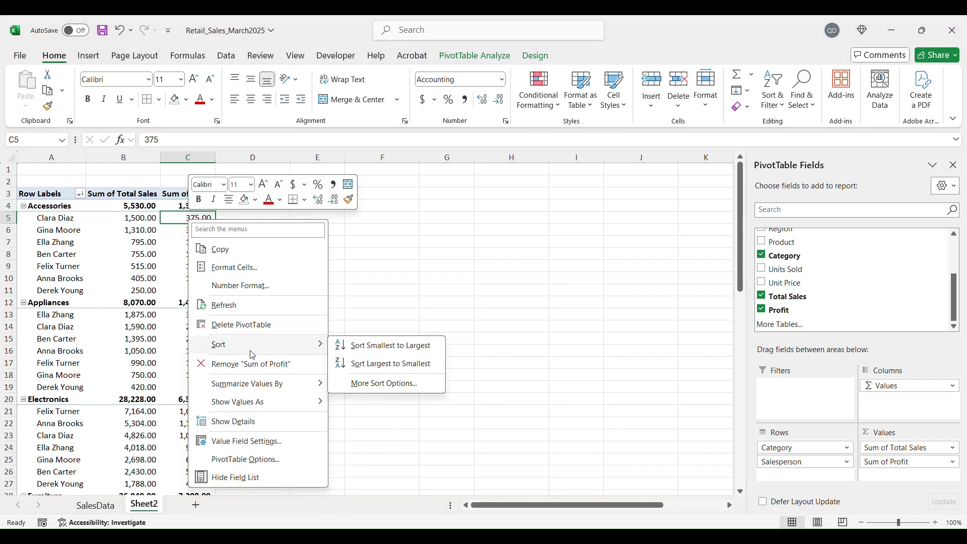
click(393, 364)
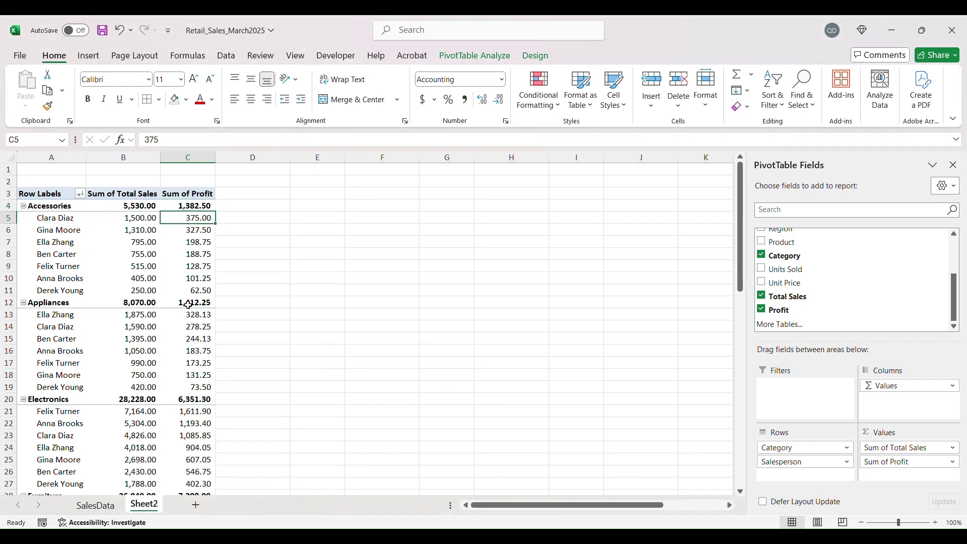
- Re-sort by profit smallest to largest, Accessories running from 62.50 to 375.00
right_click(190, 231)
mouse_move(253, 355)
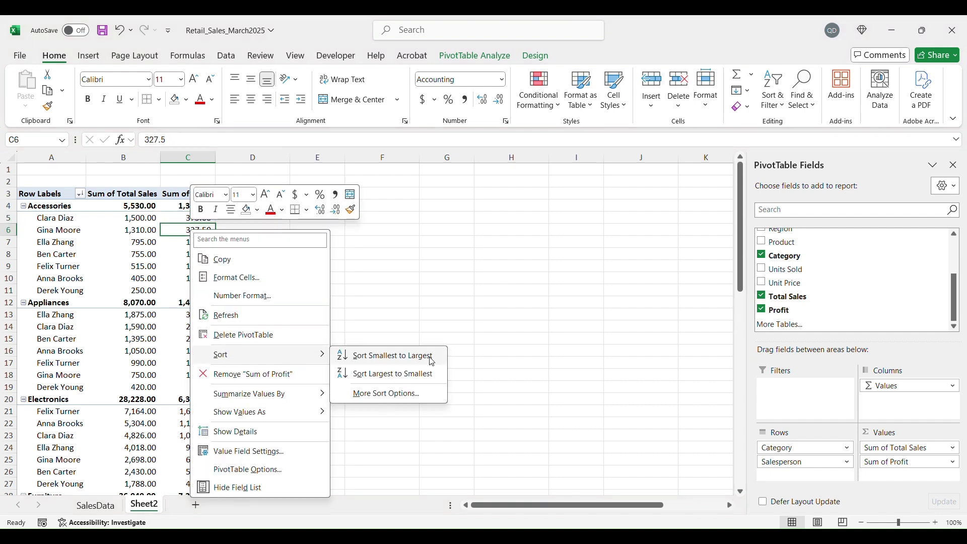
click(431, 355)
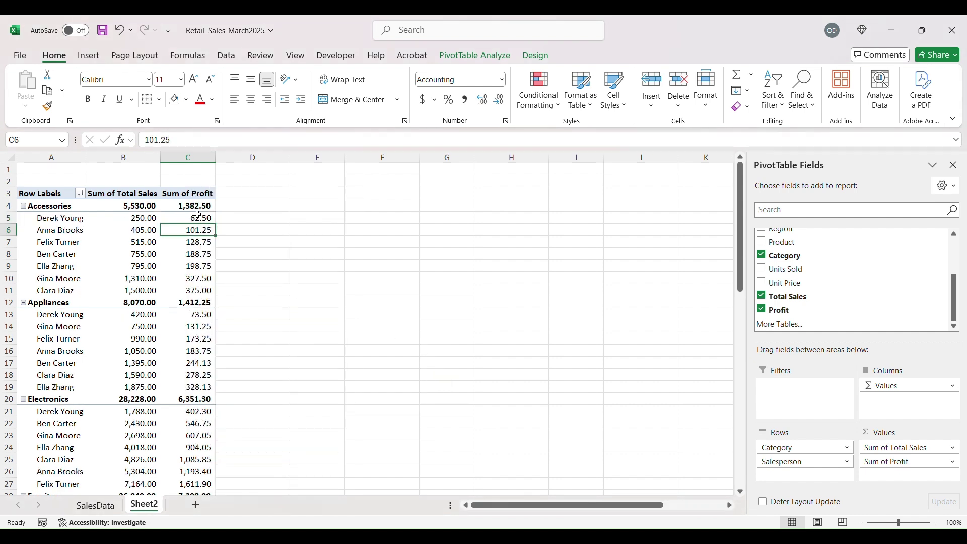
drag(49, 220, 192, 220)
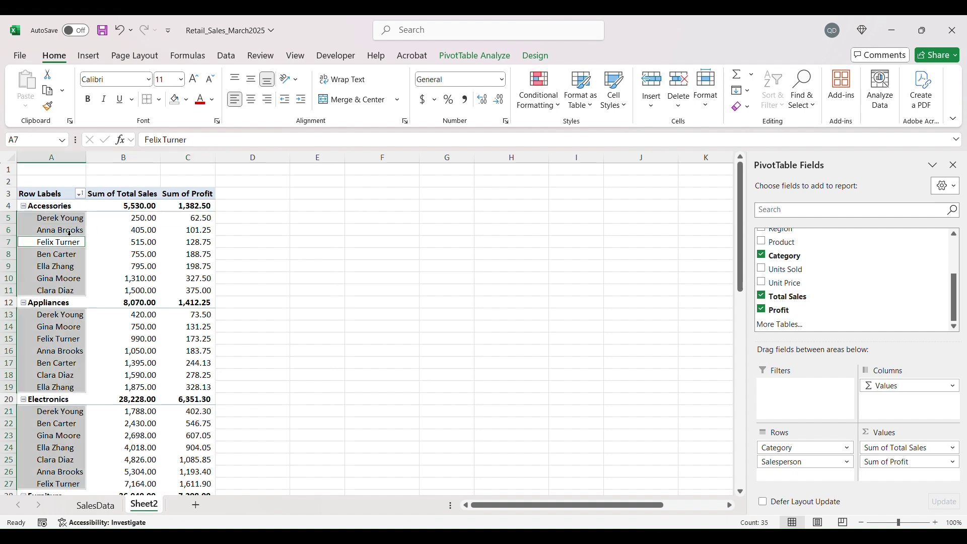
click(123, 226)
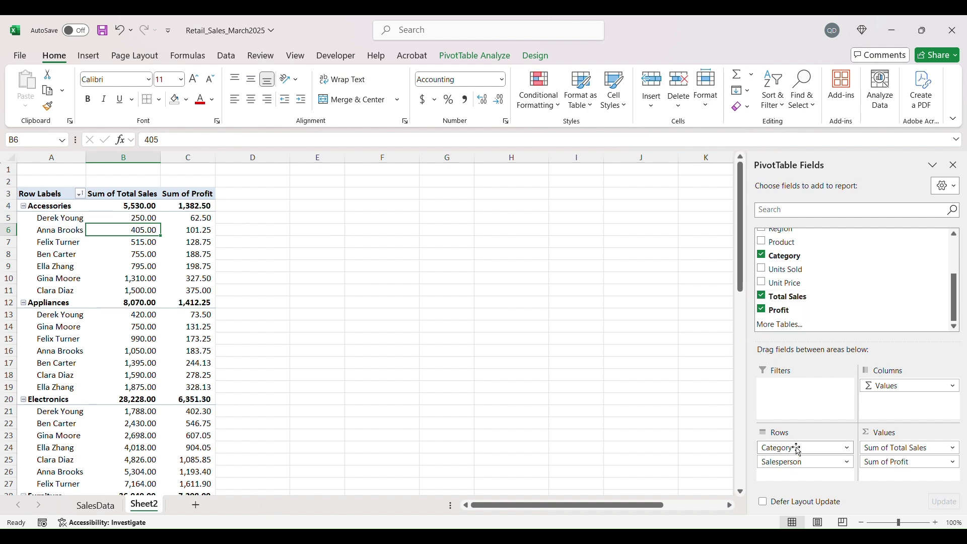
- Remove Category, Product and Sum of Profit, leaving seven salespeople with Sum of Total Sales only
drag(800, 450, 866, 269)
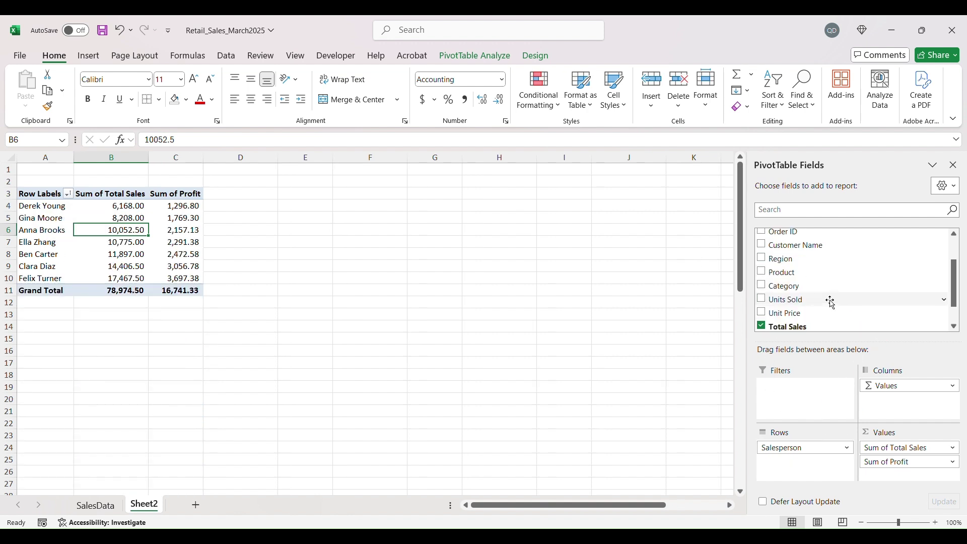
drag(795, 280, 815, 460)
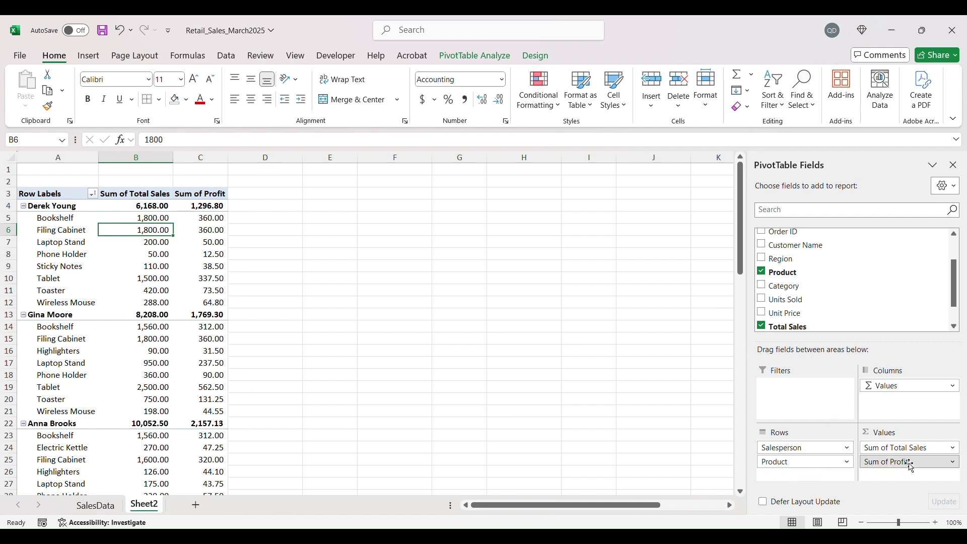
drag(884, 461, 833, 279)
drag(798, 464, 839, 274)
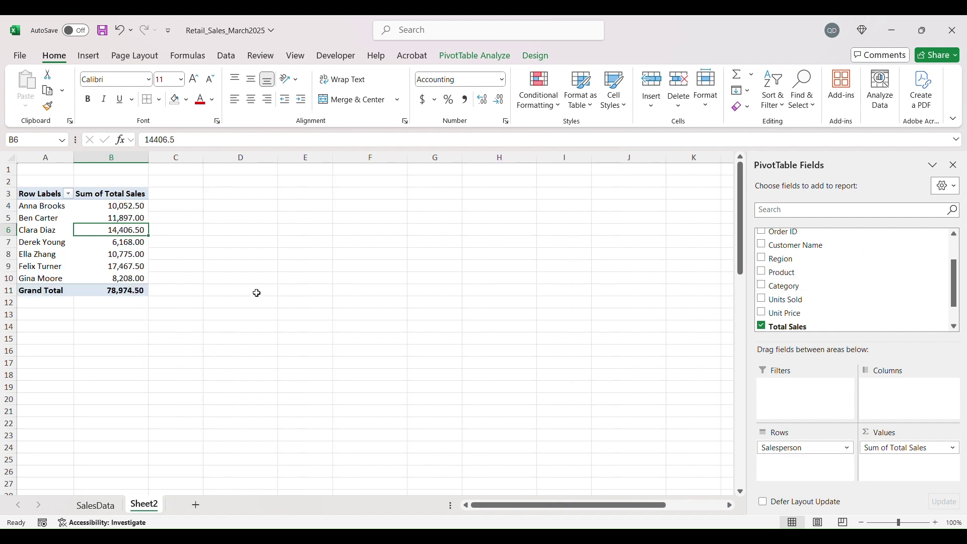
- Add Total Sales to Values a second time, creating a Sum of Total Sales2 column
click(107, 187)
click(128, 190)
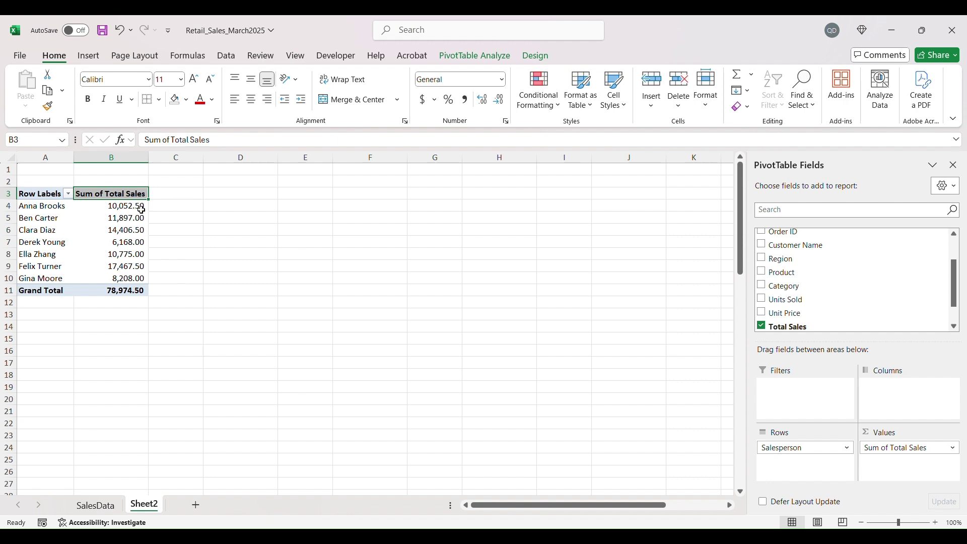
scroll(854, 302, down, 2)
scroll(853, 299, up, 2)
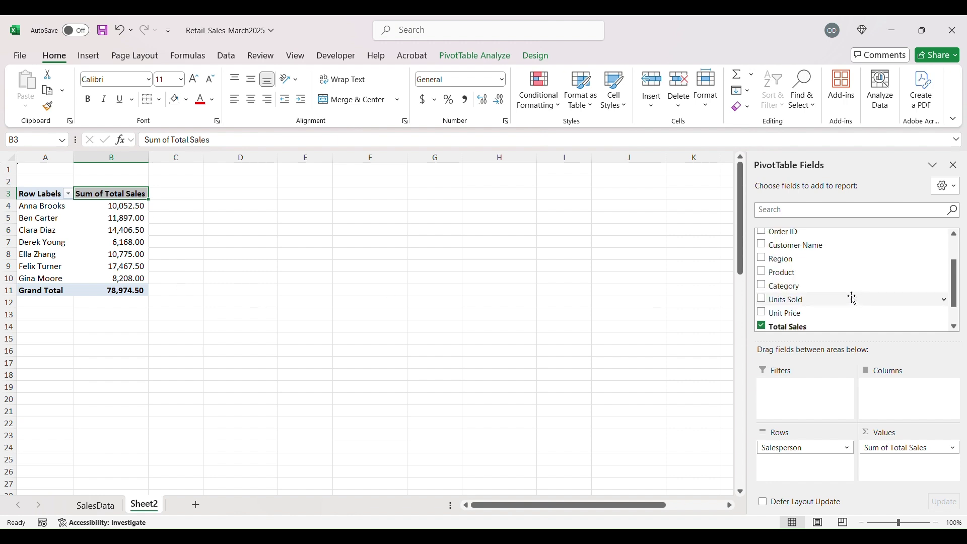
scroll(853, 299, down, 2)
drag(854, 300, 905, 459)
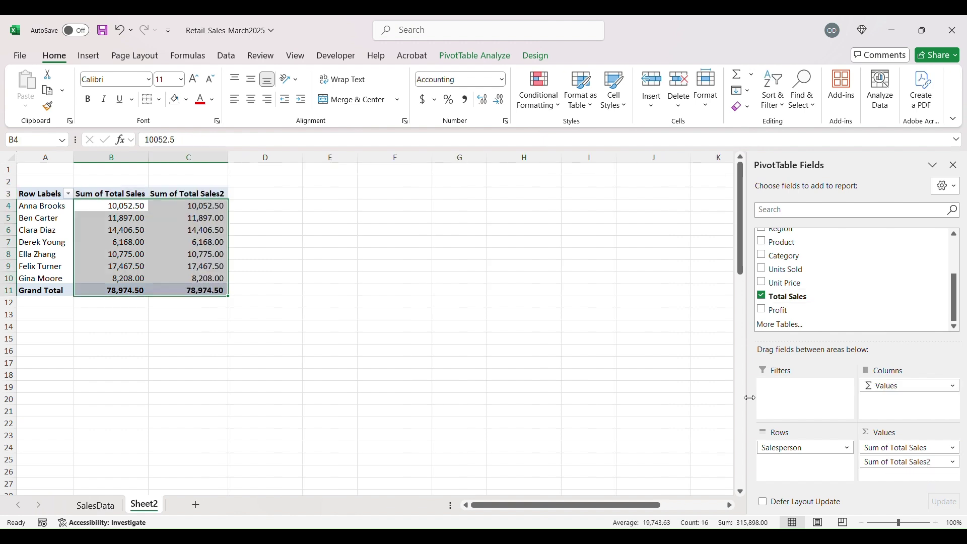
- Rename the Sum of Total Sales2 heading in C3 to '% Of Total Sales'
click(171, 220)
click(185, 189)
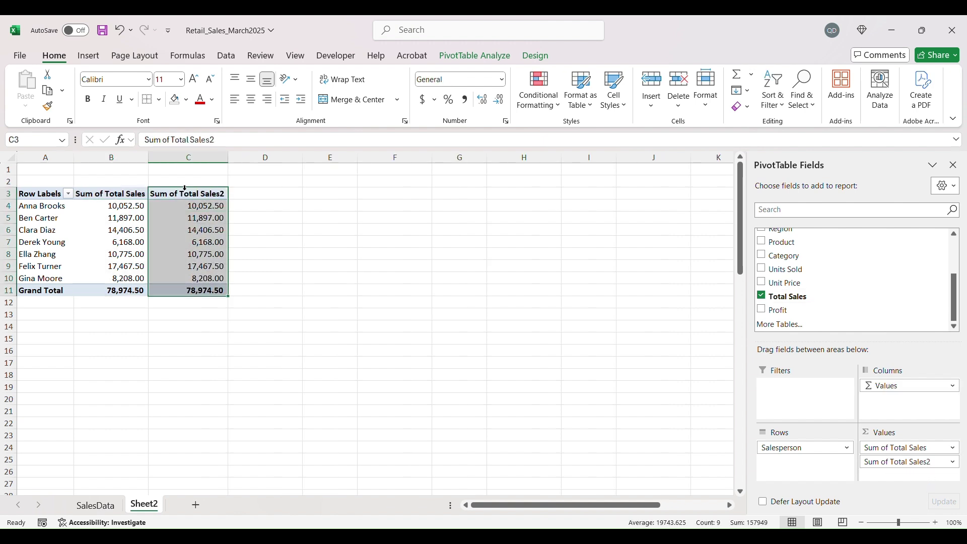
click(187, 196)
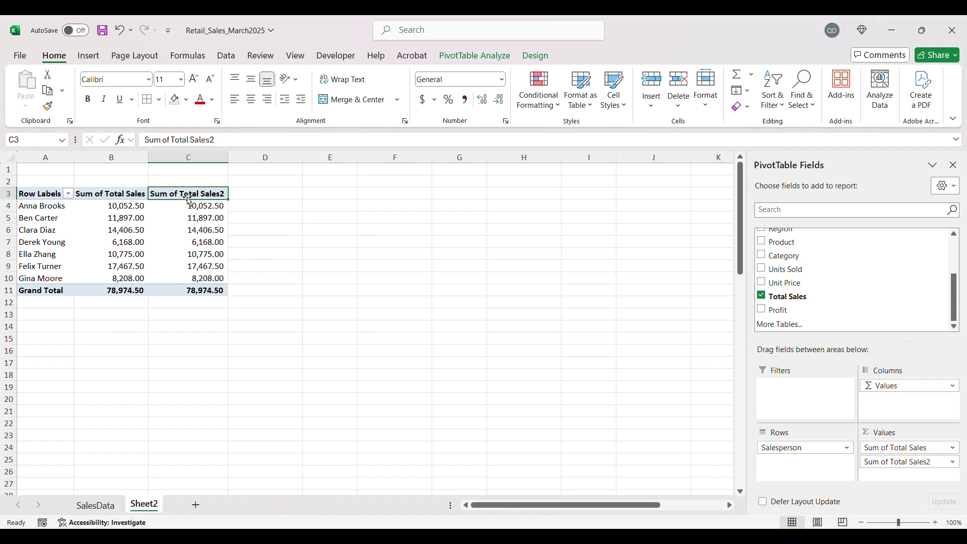
text(%)
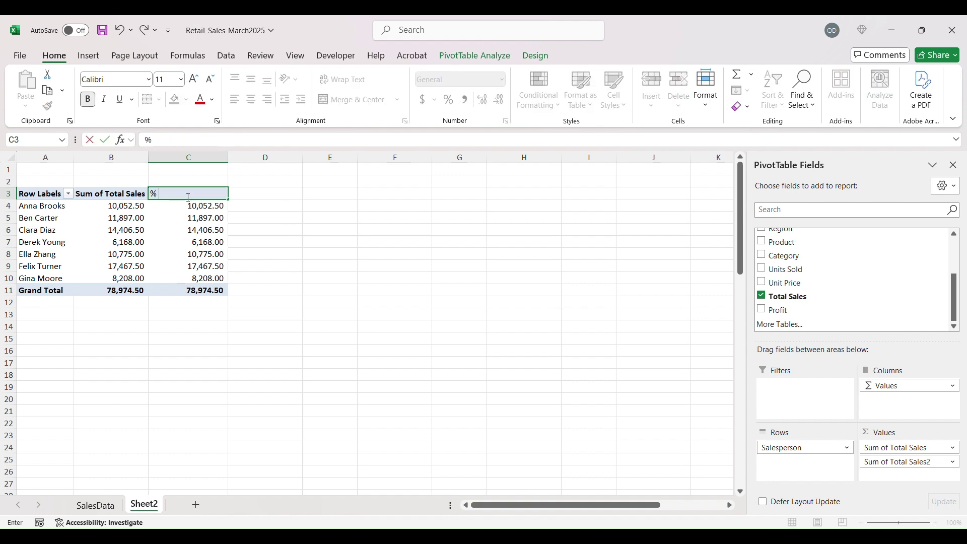
text( Of Total Sales)
key(Return)
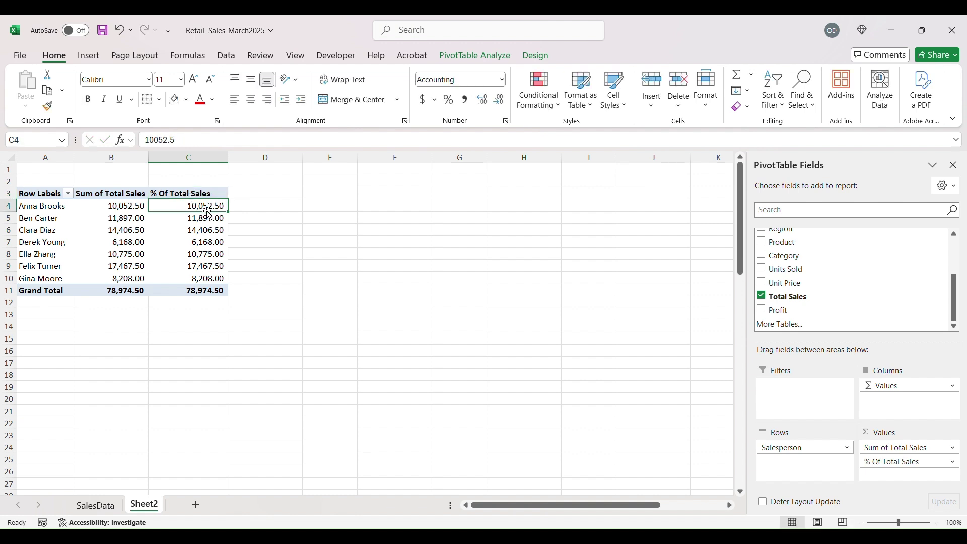
- Show the % Of Total Sales column values as % of Column Total
right_click(205, 209)
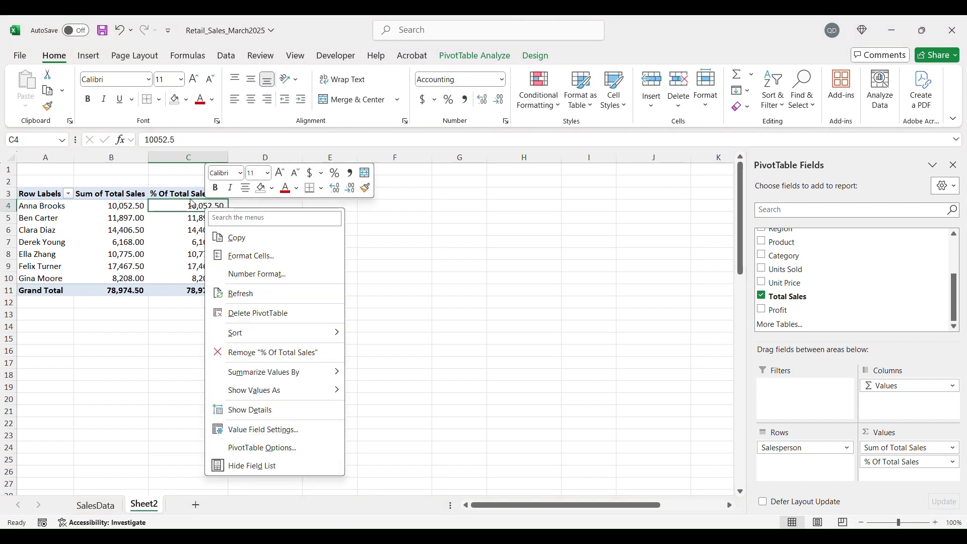
mouse_move(303, 391)
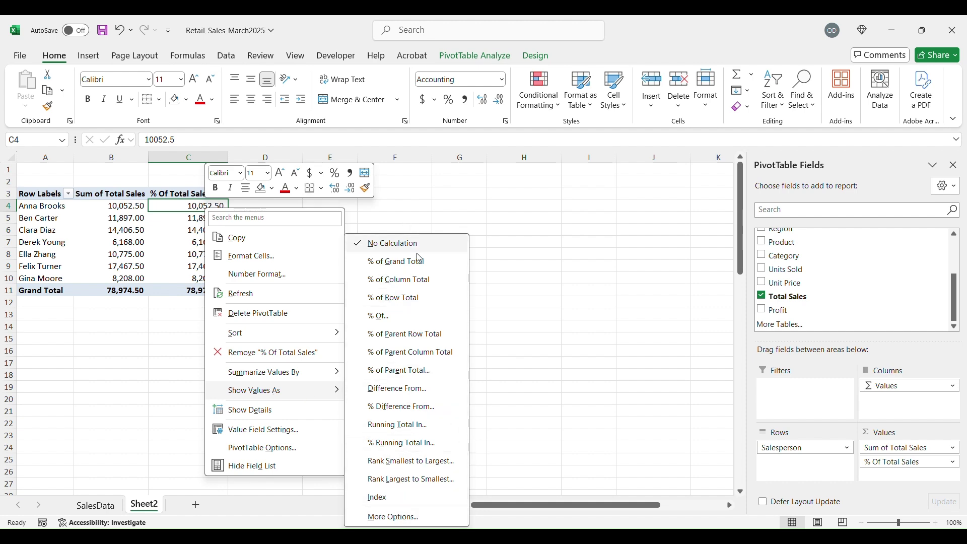
click(386, 279)
click(183, 266)
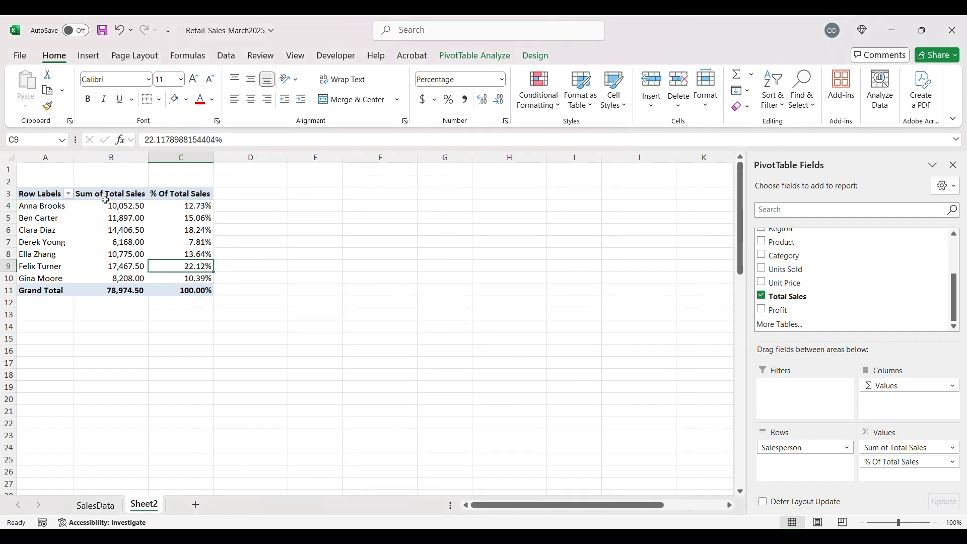
- Sort salespeople largest to smallest and check the top 22.12% and bottom 7.81% rows
right_click(182, 218)
mouse_move(252, 341)
click(396, 361)
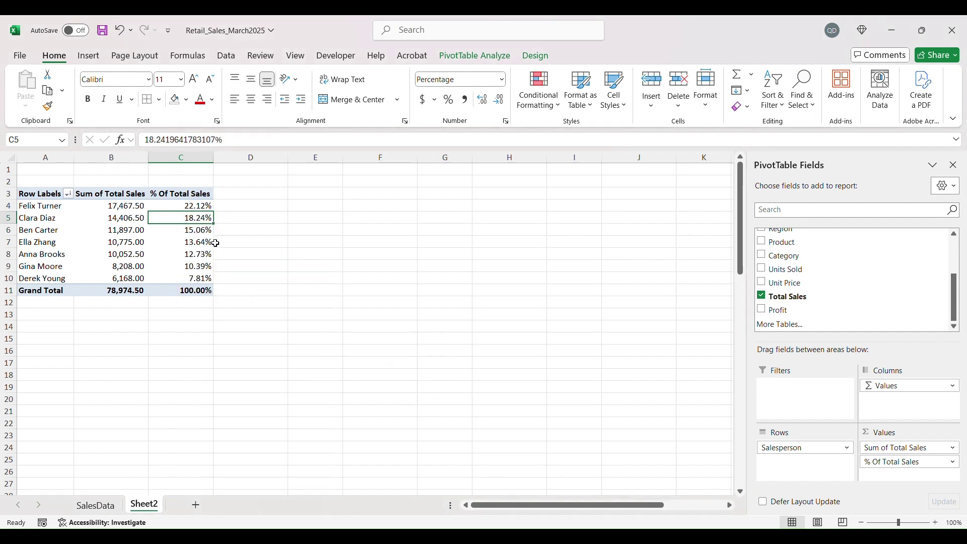
click(50, 208)
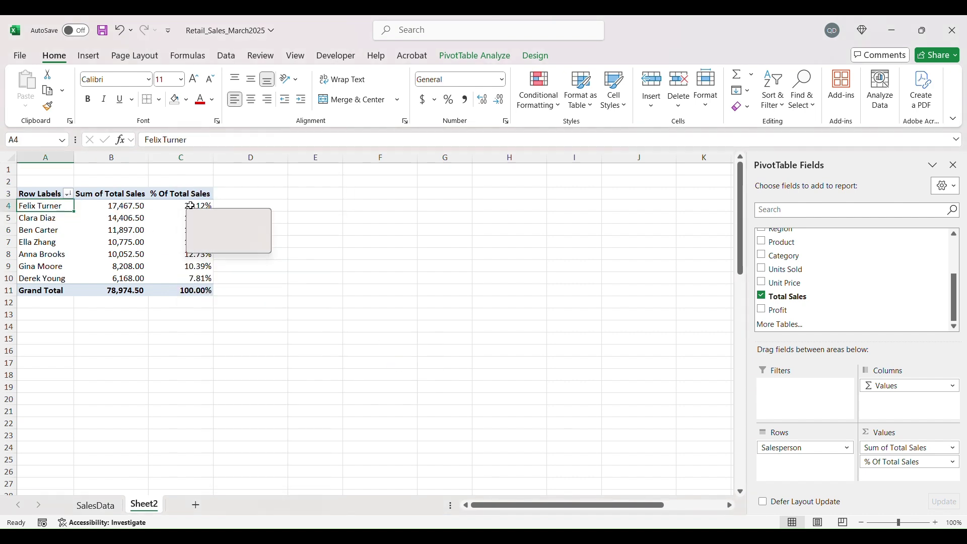
drag(49, 213, 169, 206)
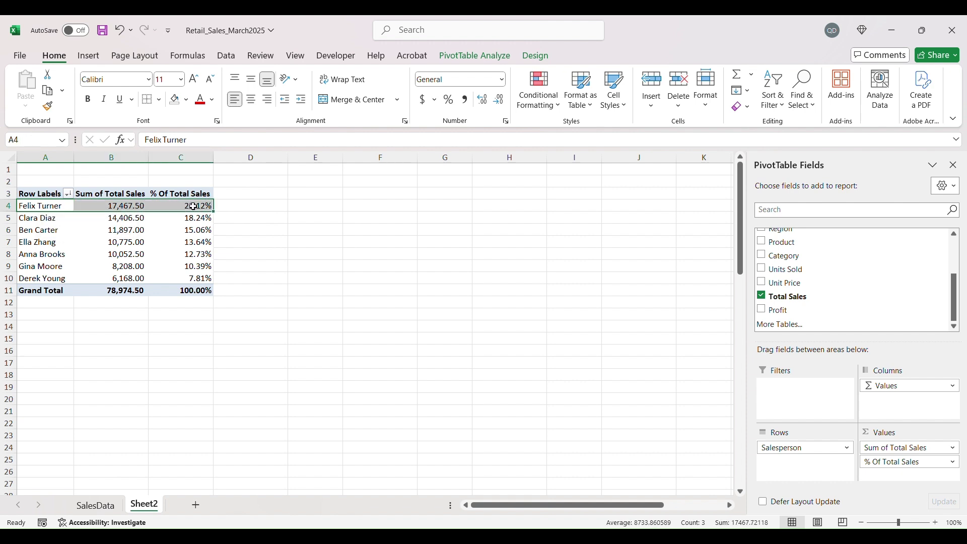
click(191, 204)
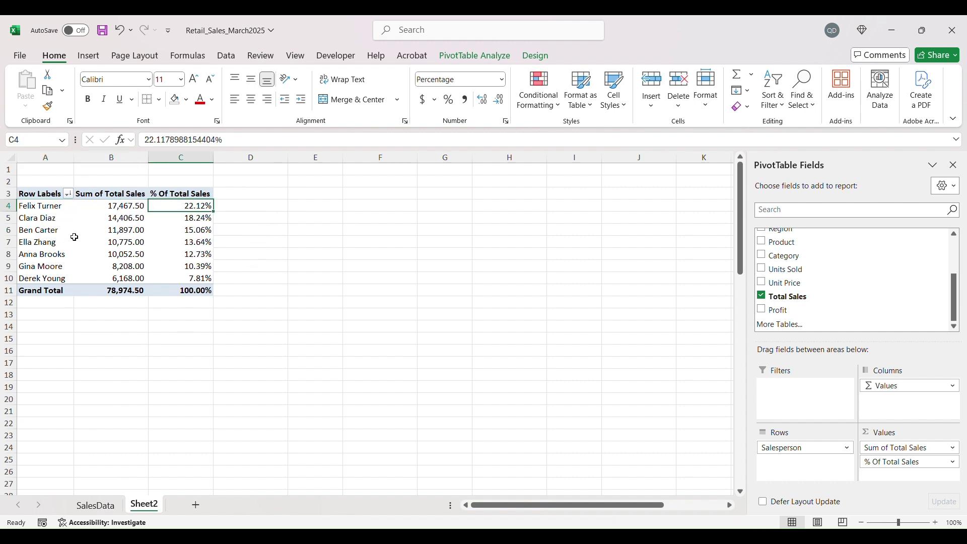
drag(38, 279, 172, 279)
click(172, 279)
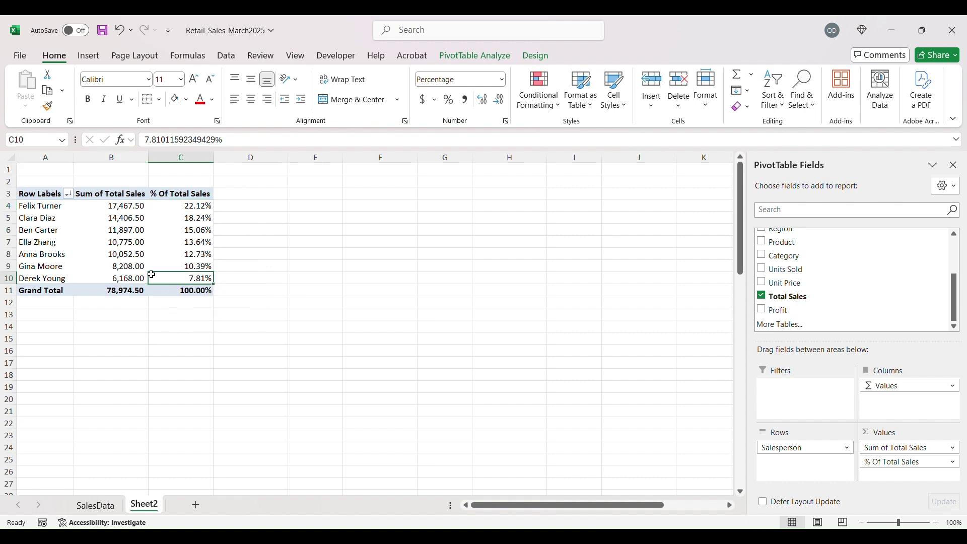
click(48, 280)
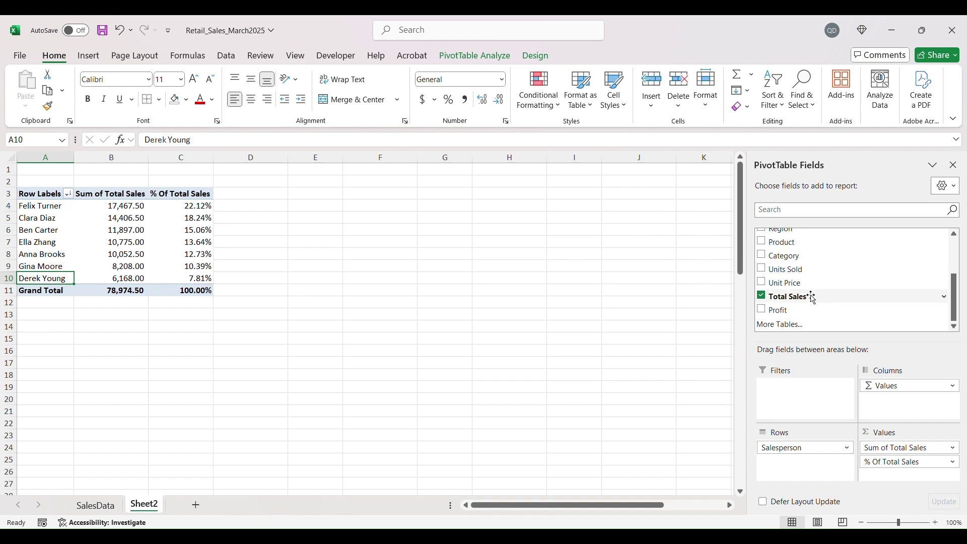
- Nest Category beneath Salesperson in the pivot rows, e.g. Furniture at 8,640.00 (10.94%)
scroll(806, 297, up, 2)
mouse_move(801, 277)
mouse_down()
mouse_move(826, 476)
mouse_move(794, 268)
mouse_up()
drag(791, 277, 811, 464)
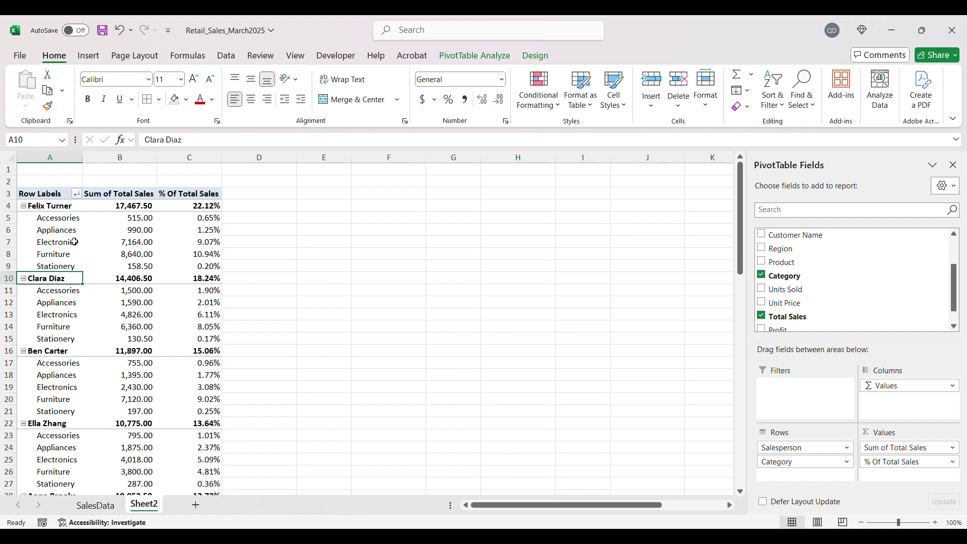
click(62, 214)
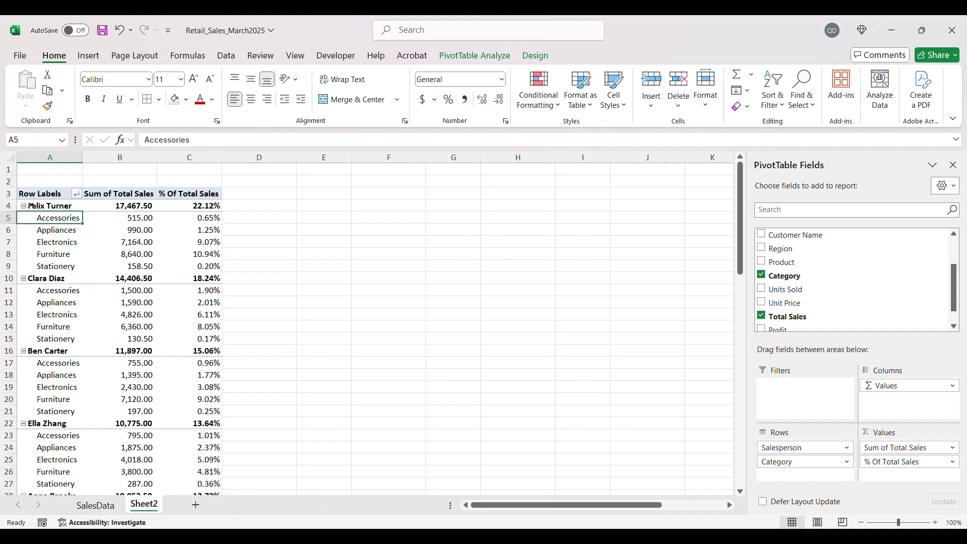
click(76, 193)
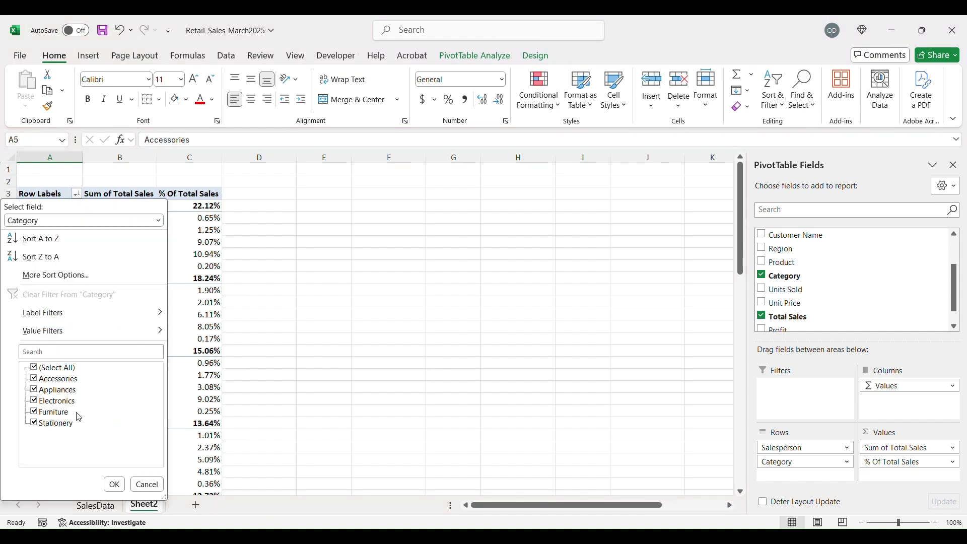
click(114, 484)
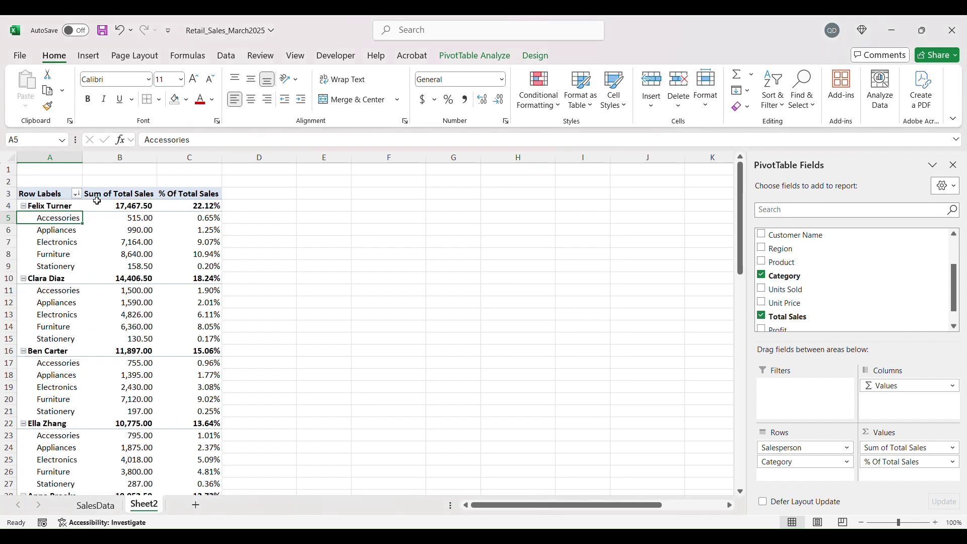
scroll(840, 299, up, 1)
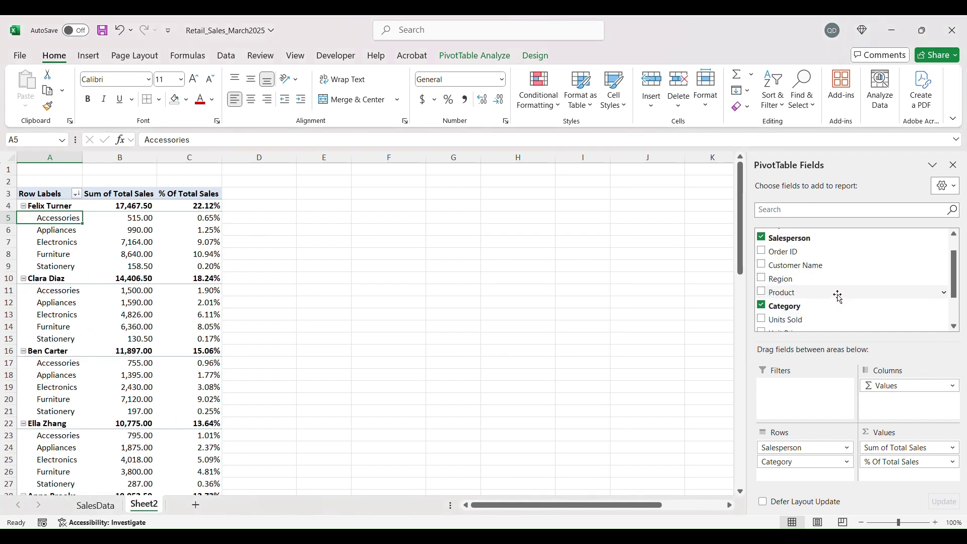
- Move Salesperson into the report filter and show only the top salesperson's category sales
drag(788, 238, 796, 388)
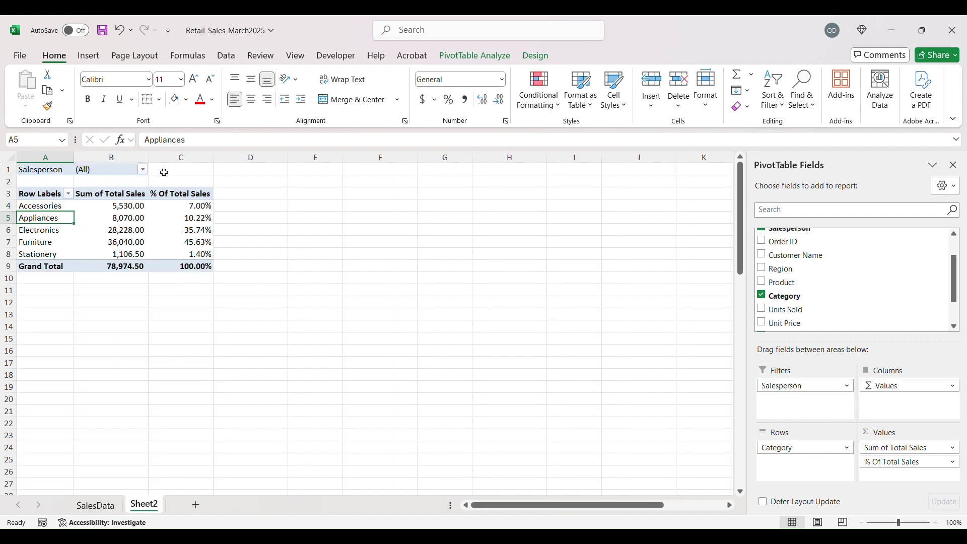
click(144, 170)
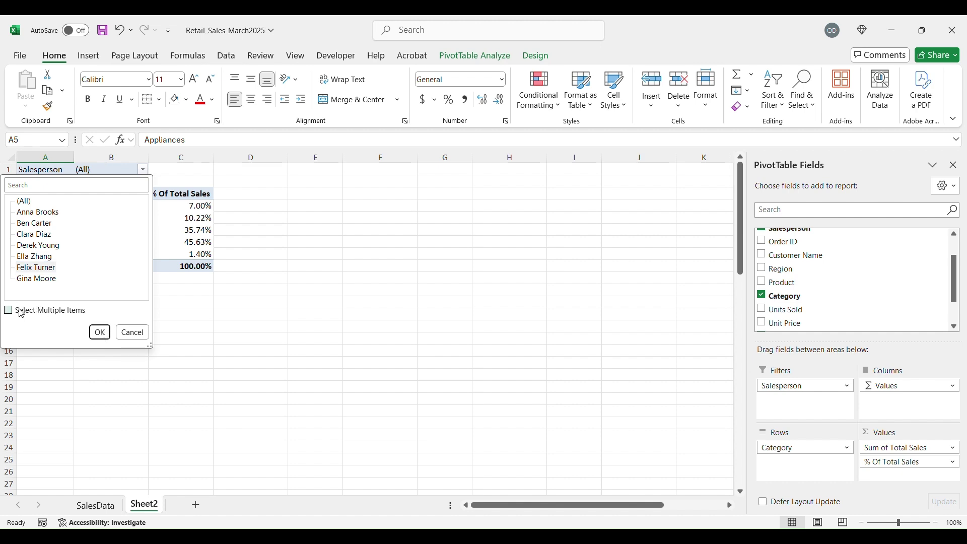
click(99, 333)
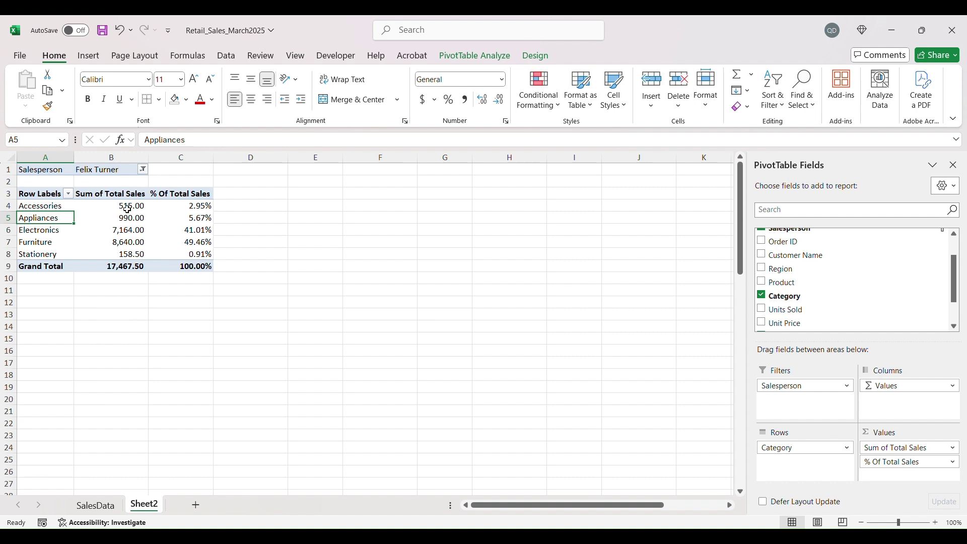
drag(118, 207, 113, 264)
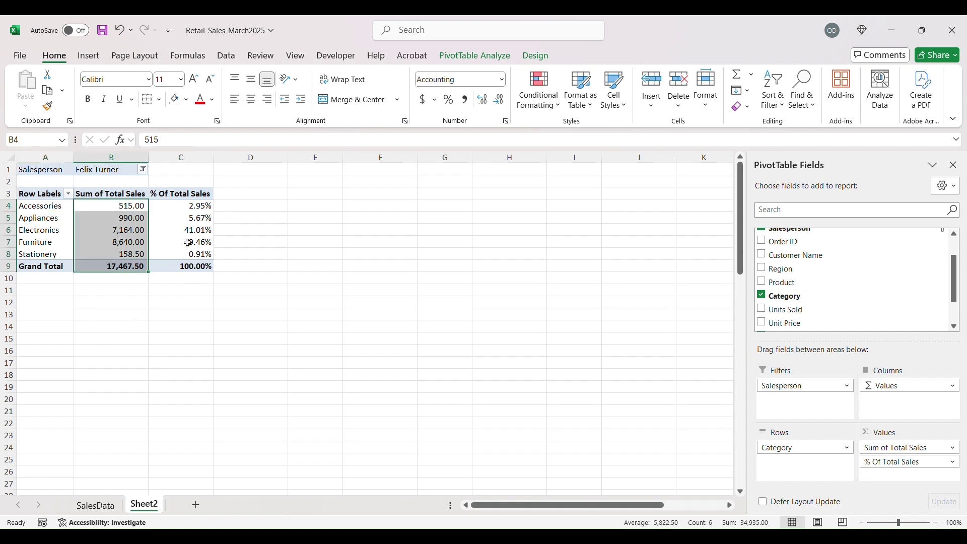
drag(196, 243, 45, 243)
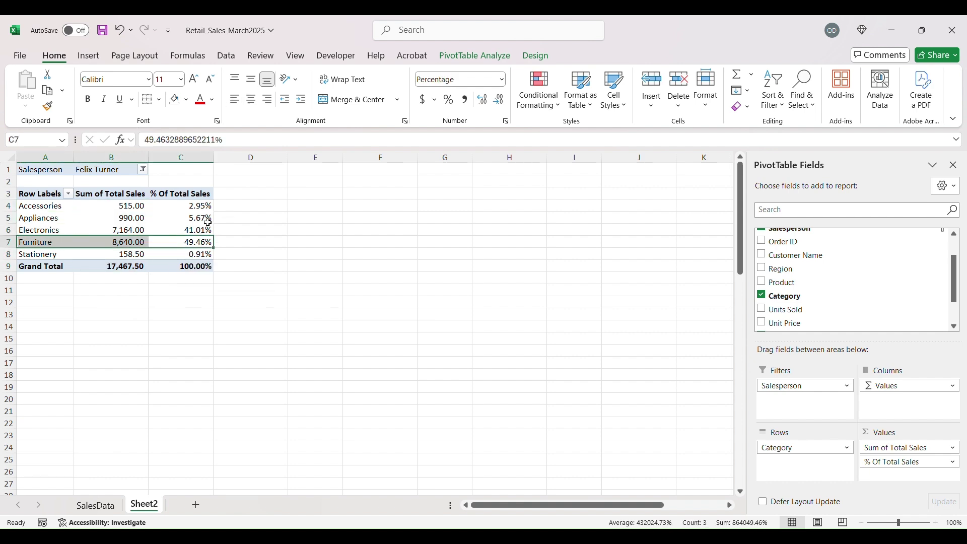
drag(191, 230, 48, 231)
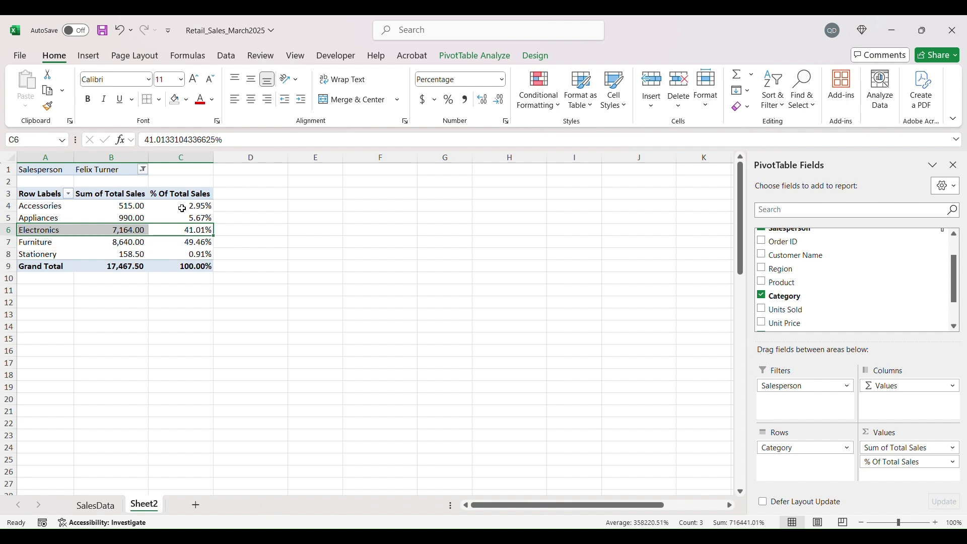
- Filter to the lowest-selling salesperson and inspect the Furniture and other category percentages
click(144, 170)
click(44, 246)
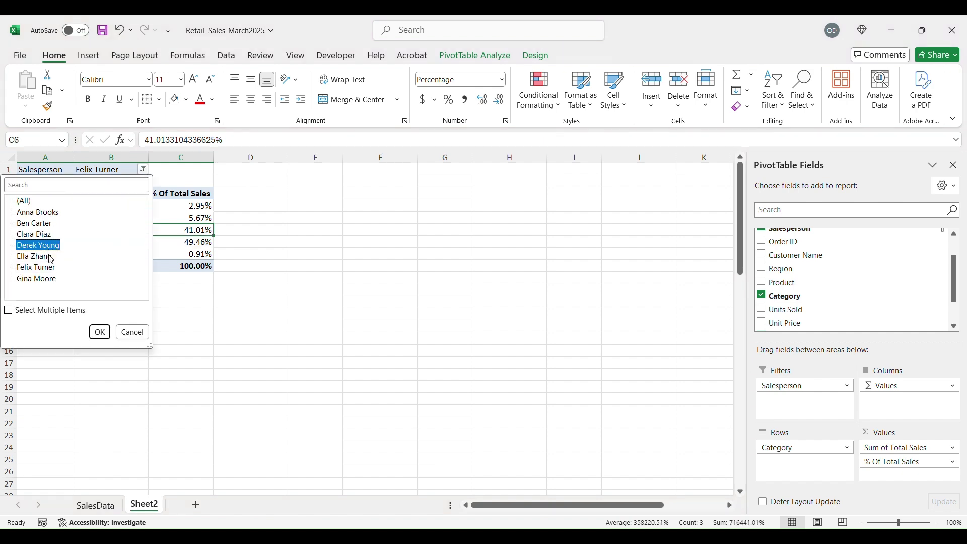
click(99, 333)
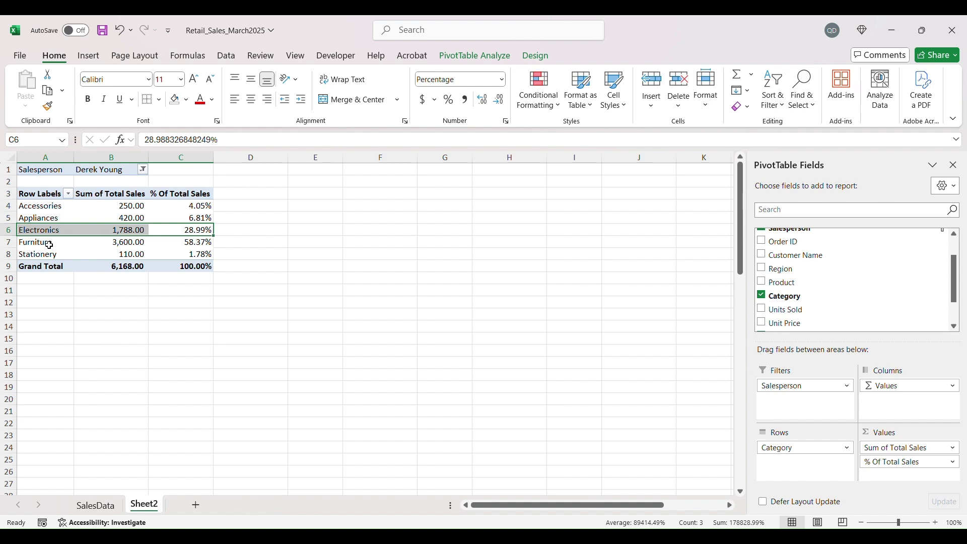
drag(47, 244, 193, 244)
click(193, 244)
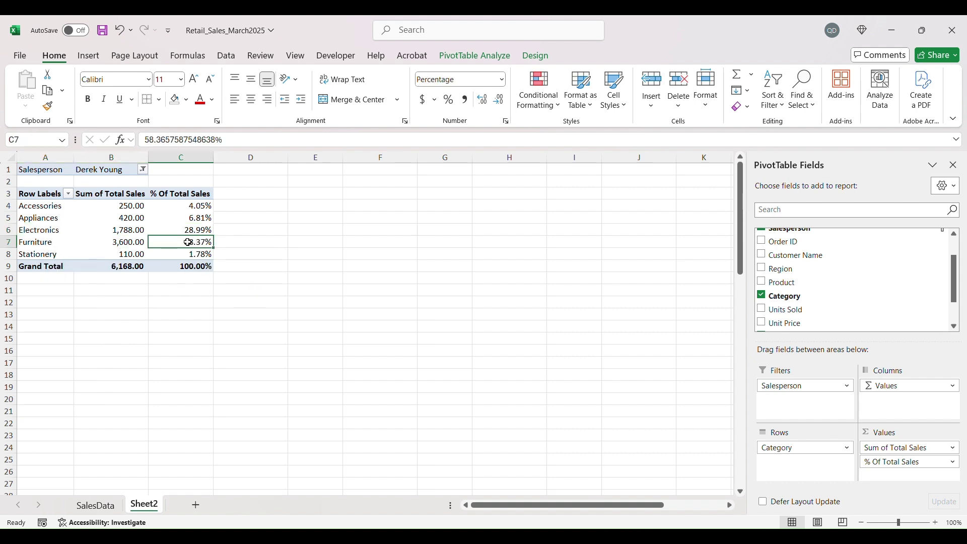
mouse_move(188, 243)
mouse_move(194, 202)
mouse_down()
mouse_move(196, 244)
mouse_move(193, 196)
mouse_move(194, 218)
mouse_up()
- Filter to another salesperson, then reset the Salesperson filter to (All)
click(144, 171)
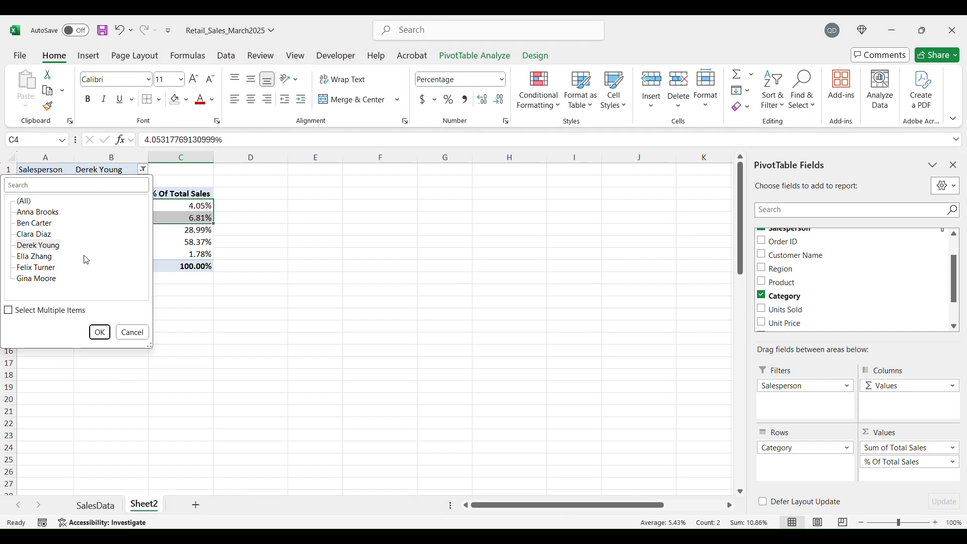
click(37, 222)
click(99, 331)
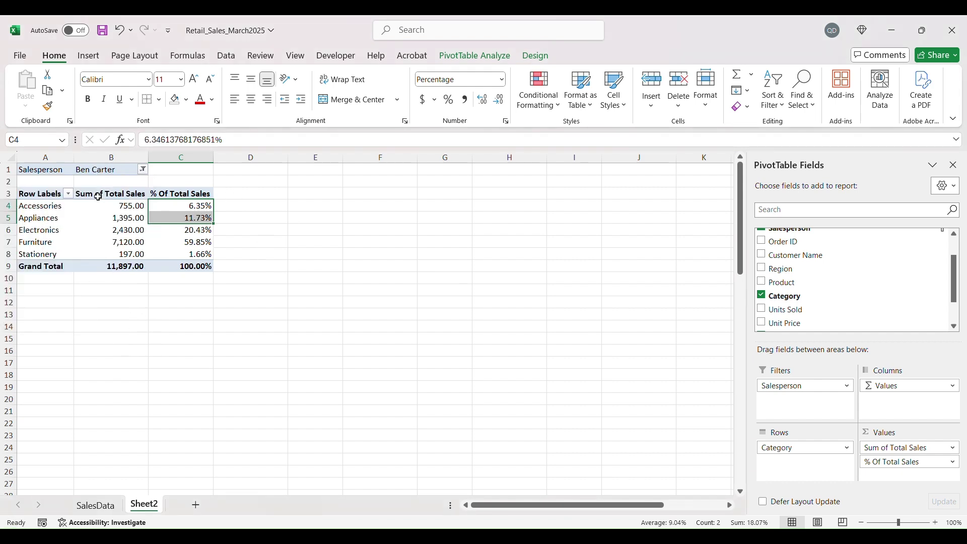
click(143, 170)
click(28, 202)
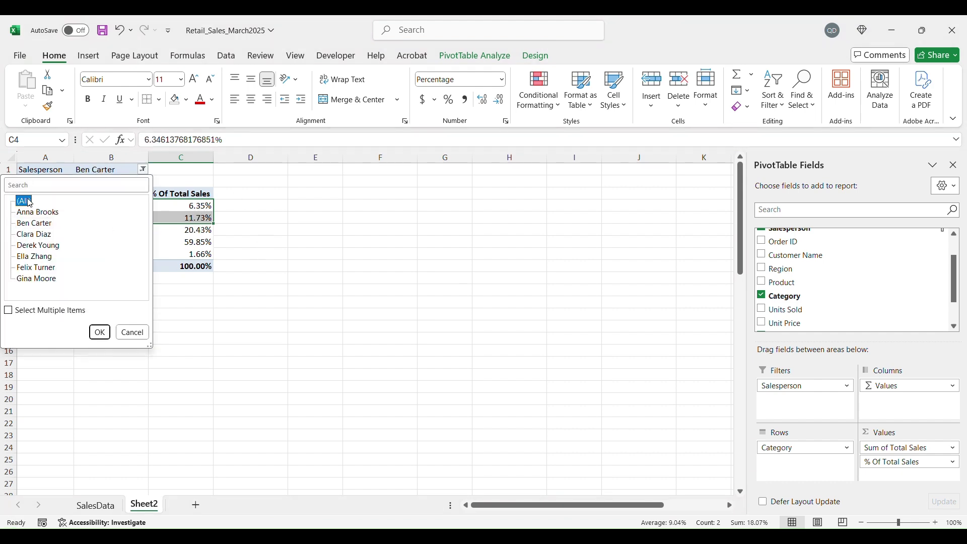
click(100, 332)
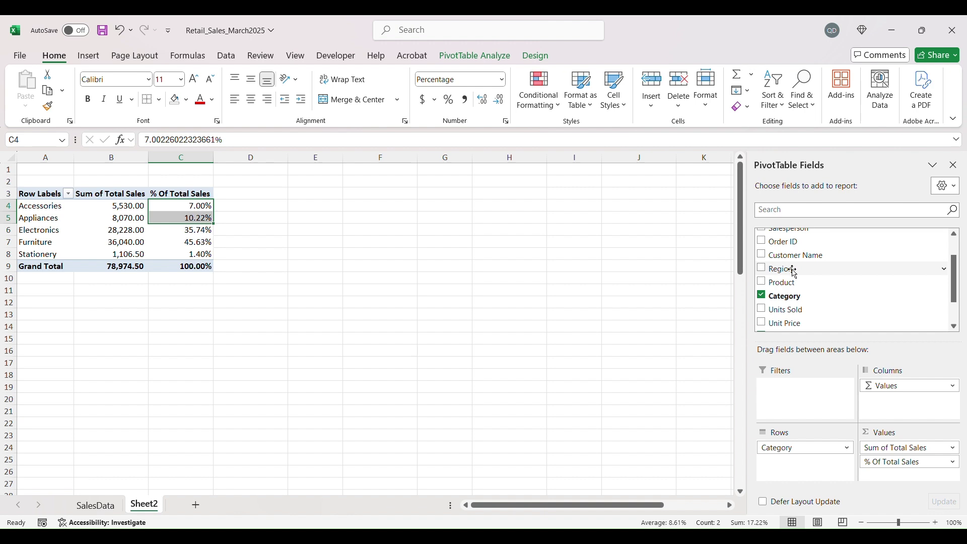
- Add Region as a report filter and show only the North region's category figures
drag(796, 272, 797, 400)
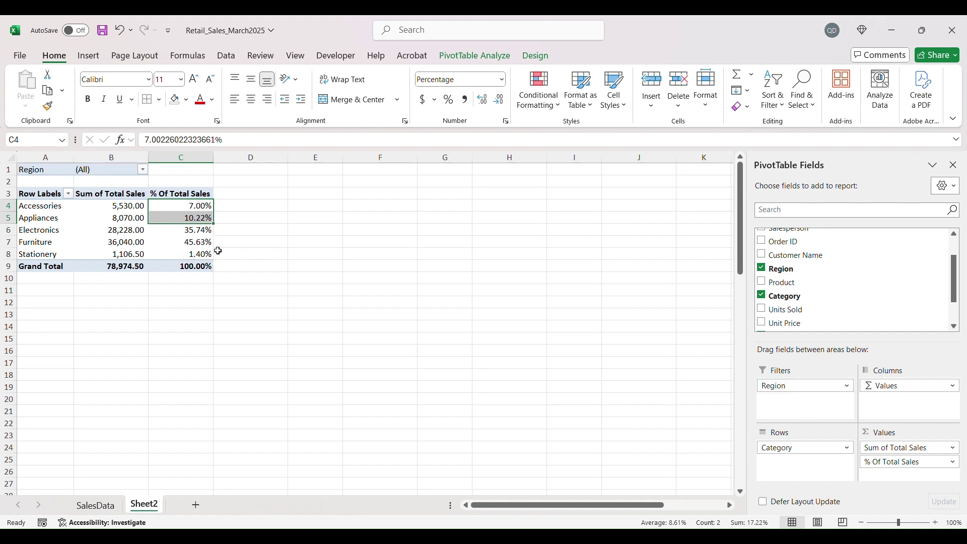
click(143, 170)
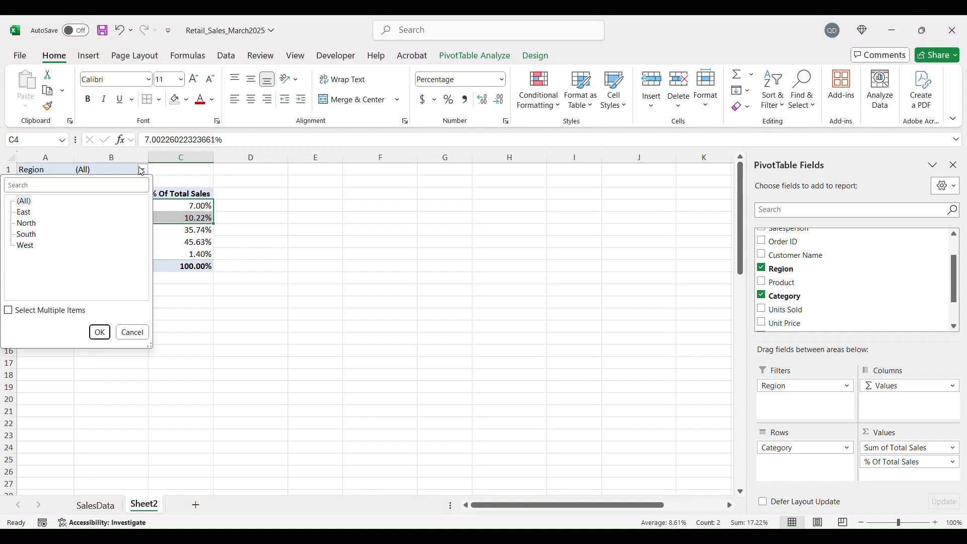
click(27, 223)
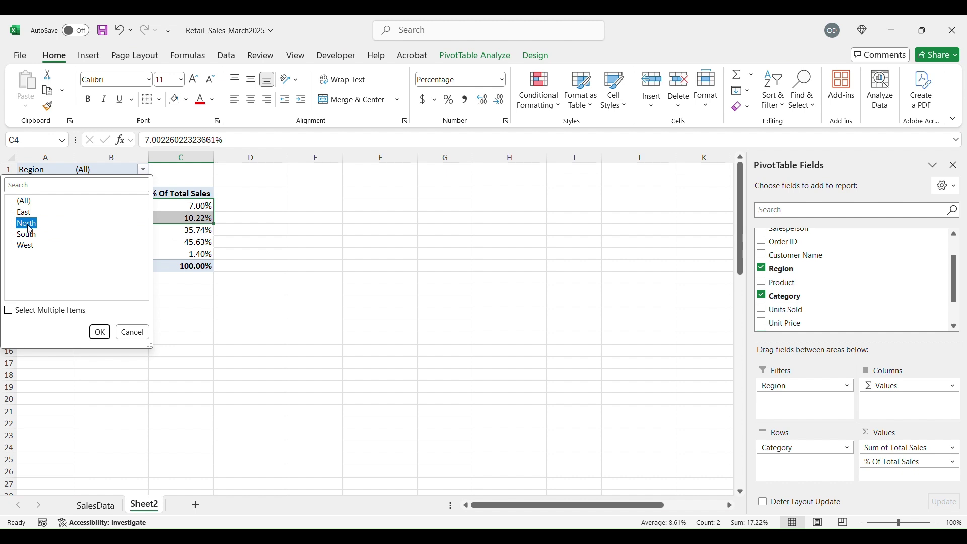
click(100, 334)
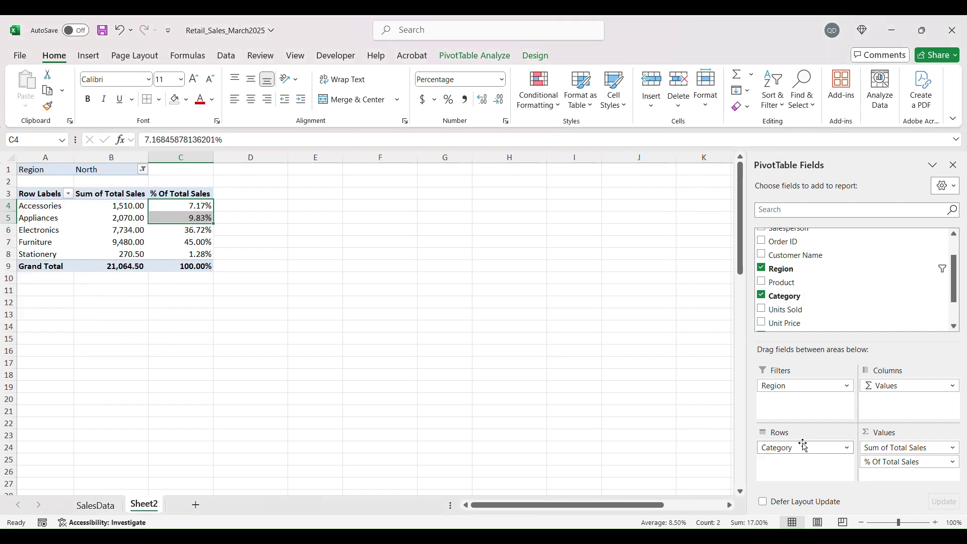
drag(40, 209, 181, 255)
click(34, 242)
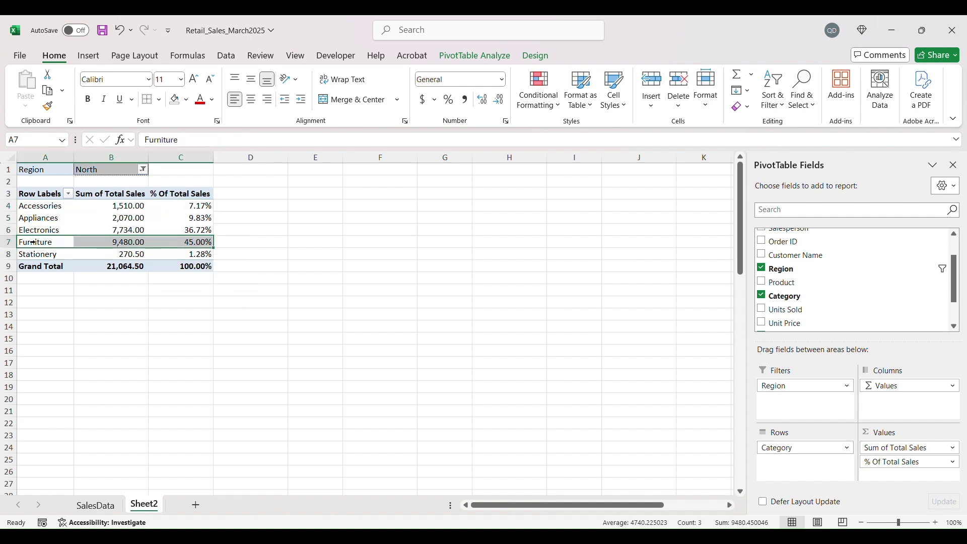
- Switch the Region filter to South and inspect Furniture's 7,920.00, 49.84% share
click(144, 170)
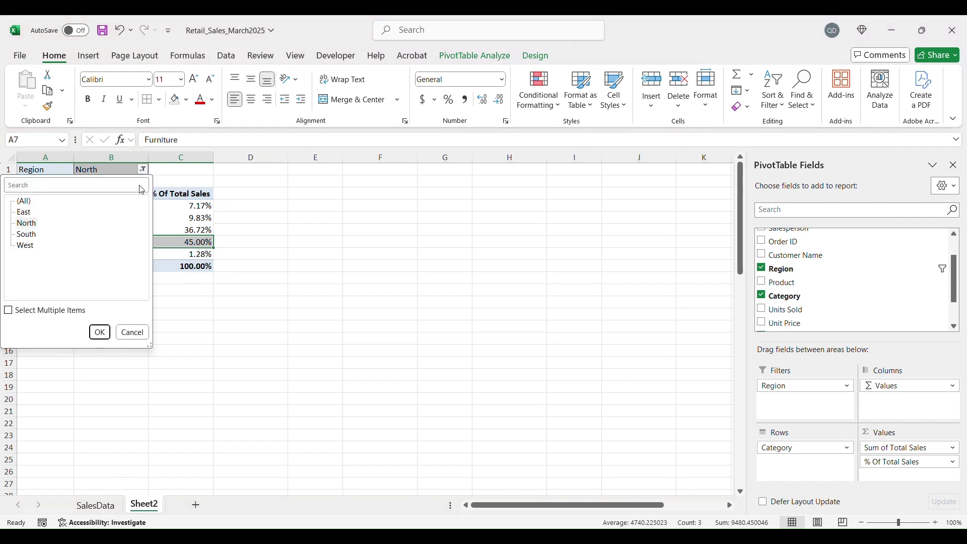
click(31, 235)
click(100, 332)
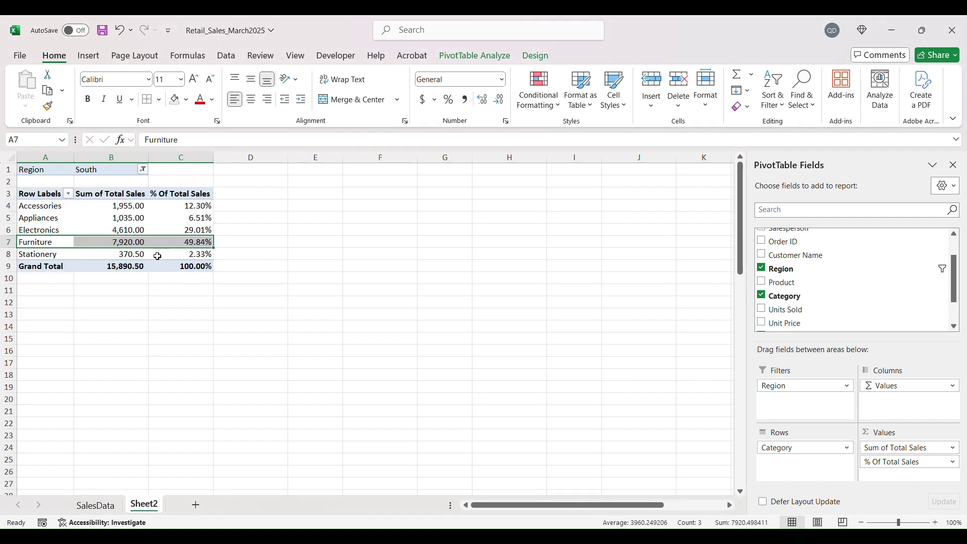
click(124, 209)
key(ctrl+shift+Down)
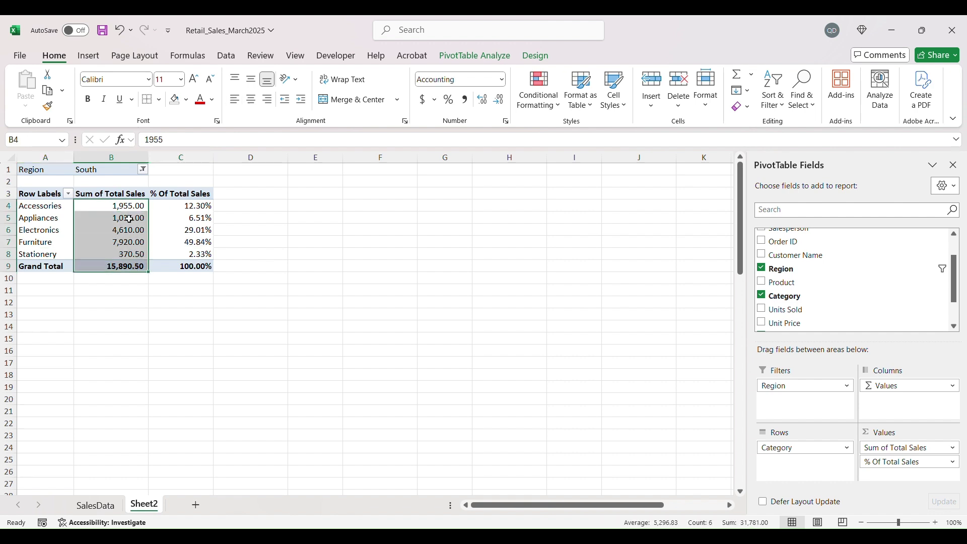
drag(38, 243, 190, 242)
click(190, 241)
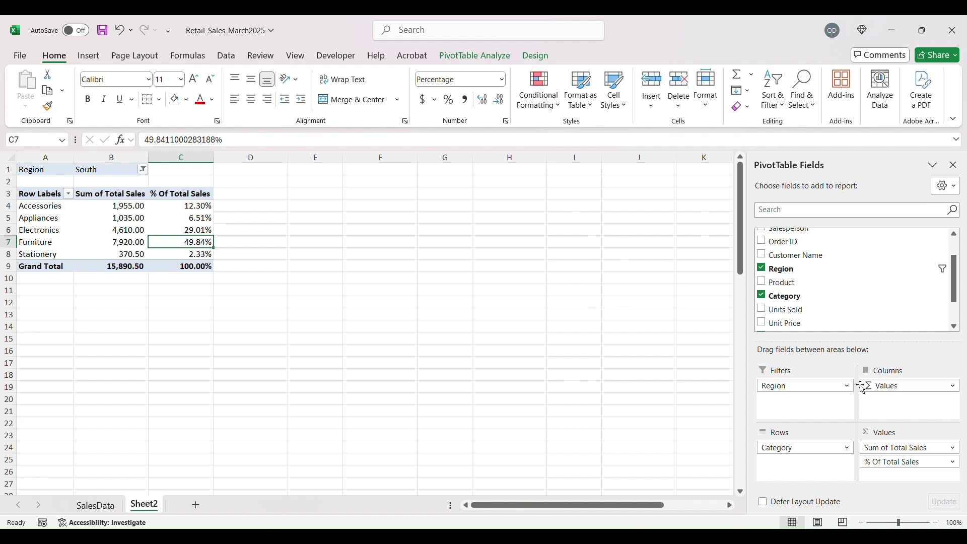
- Remove Category from the pivot rows and filter Region to North
drag(804, 447, 826, 479)
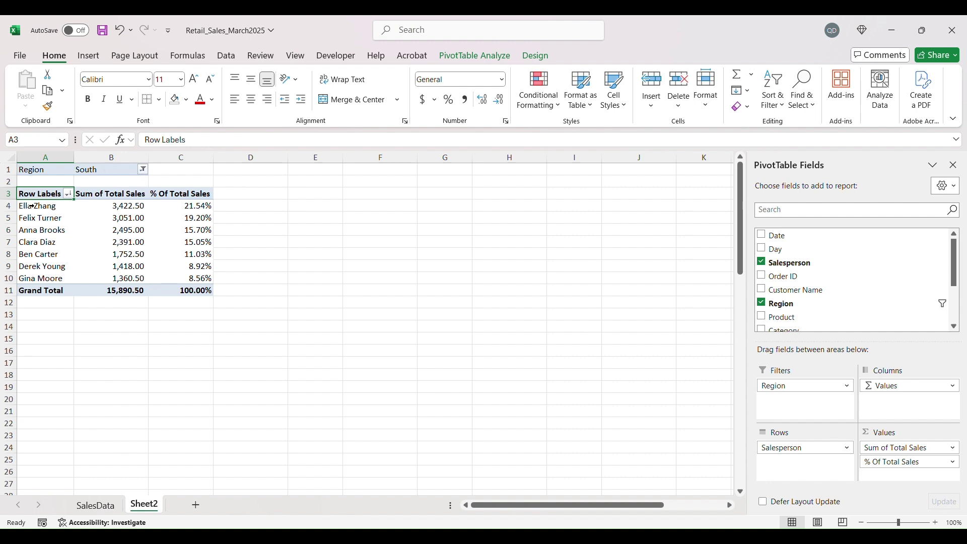
click(143, 170)
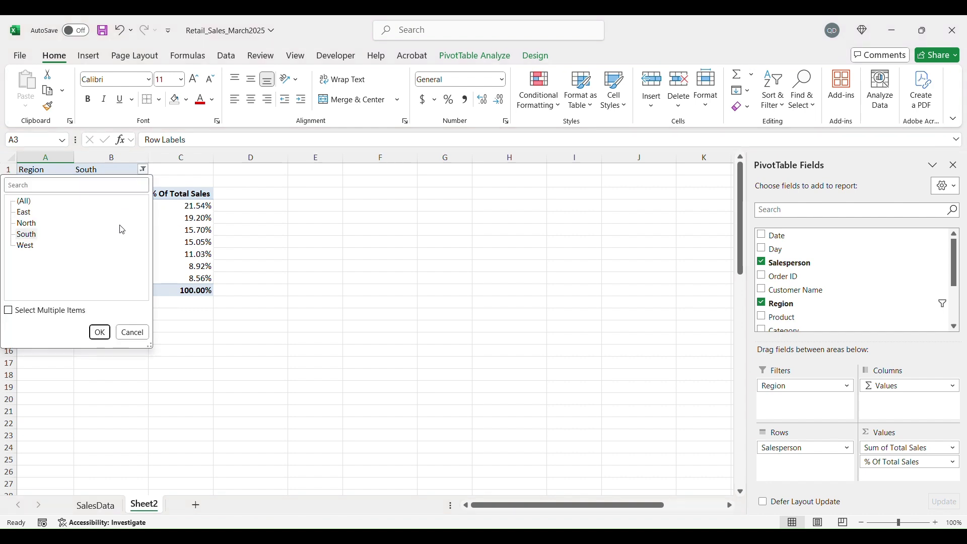
click(30, 222)
click(99, 333)
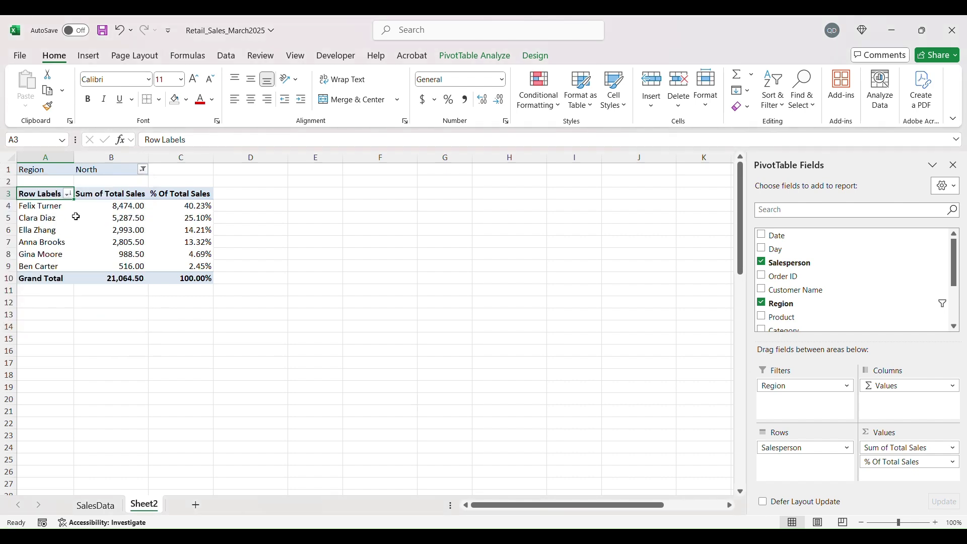
- Reset the Region filter to all regions, then remove Region from the PivotTable
click(143, 170)
click(27, 248)
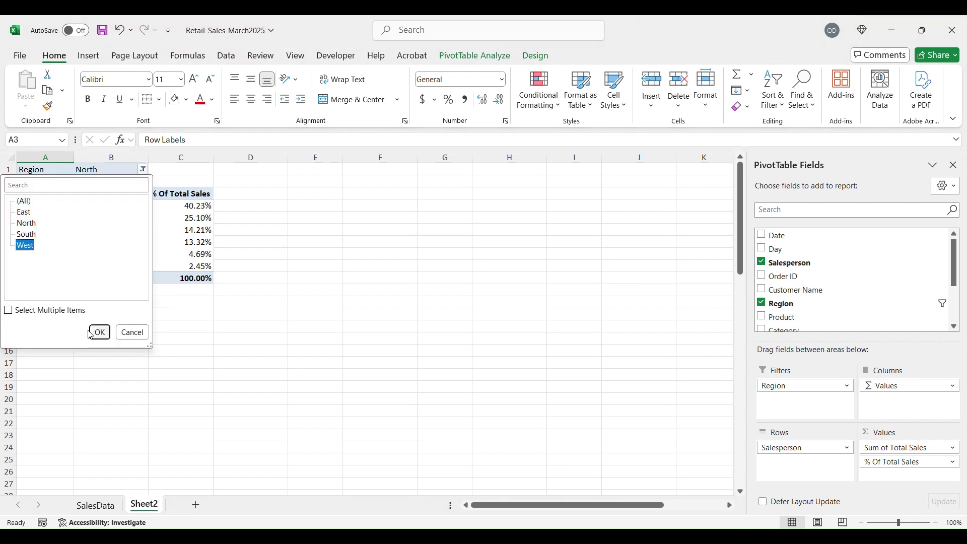
click(24, 202)
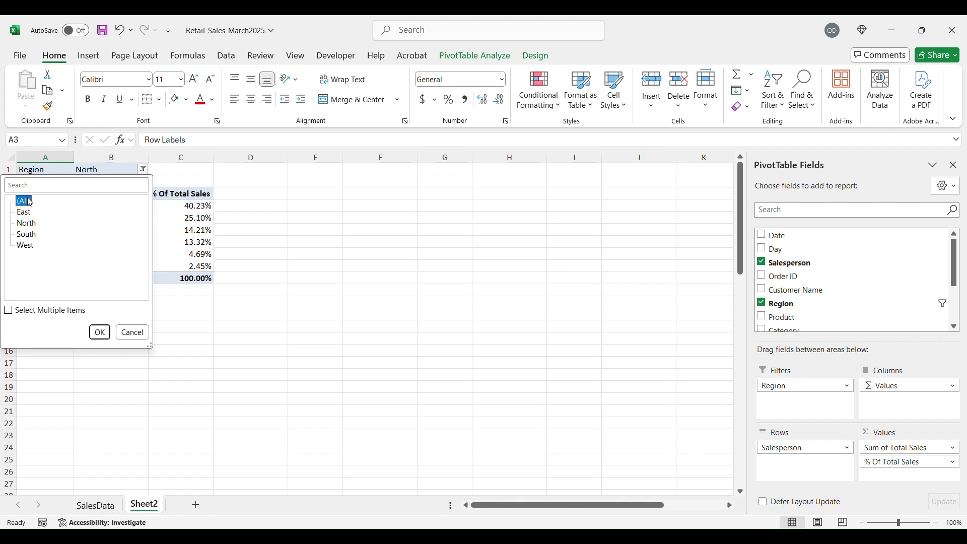
click(99, 333)
drag(809, 383, 362, 408)
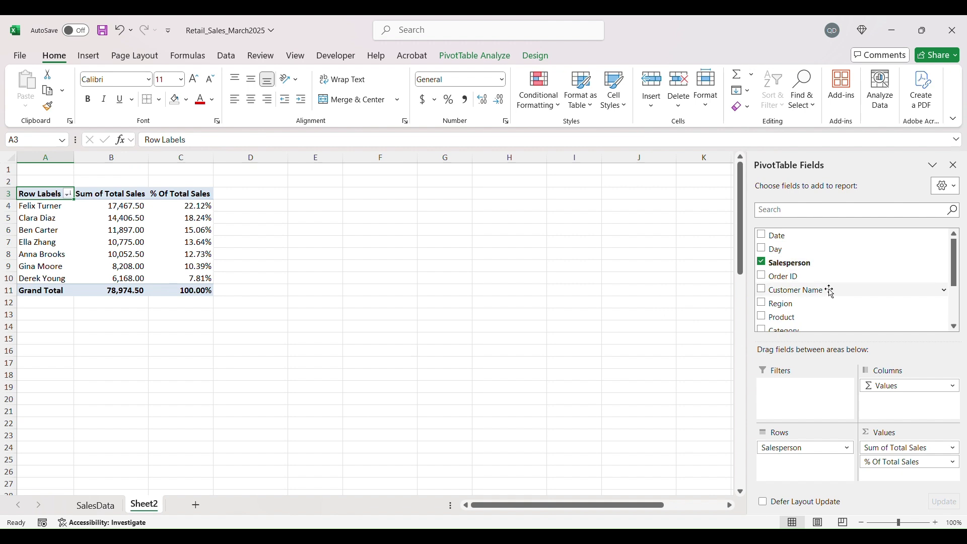
- Add Total Sales as a second value field and rename its header 'Number of sales'
scroll(831, 293, down, 2)
scroll(821, 295, up, 2)
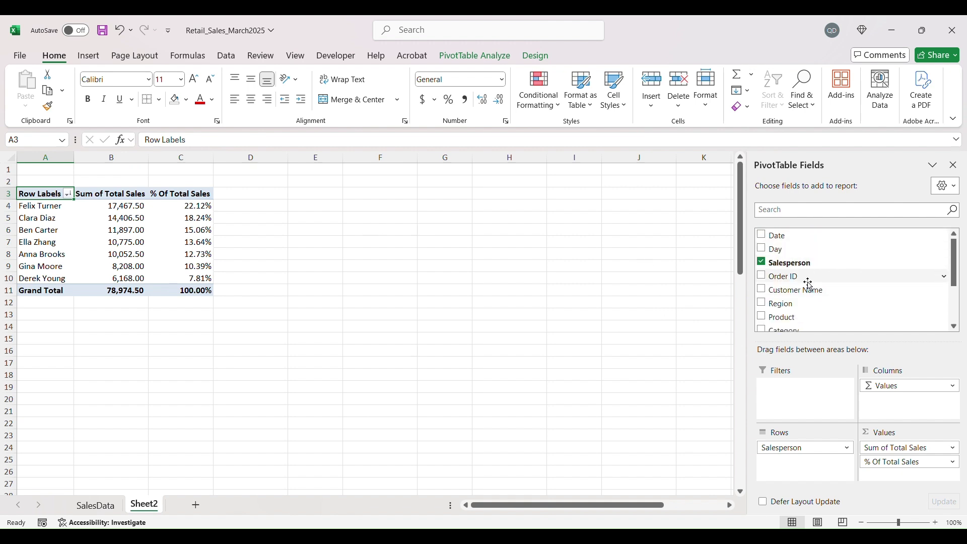
scroll(810, 310, down, 2)
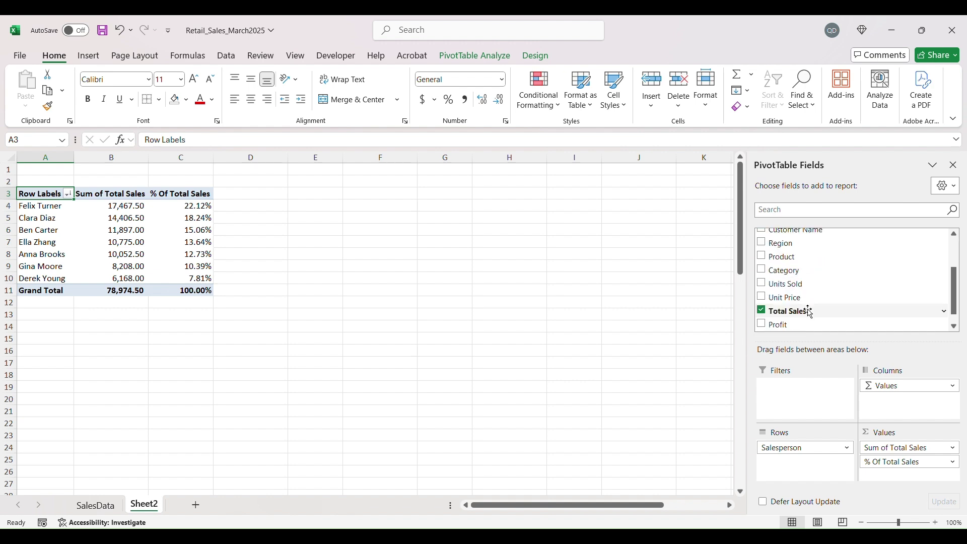
drag(801, 311, 914, 475)
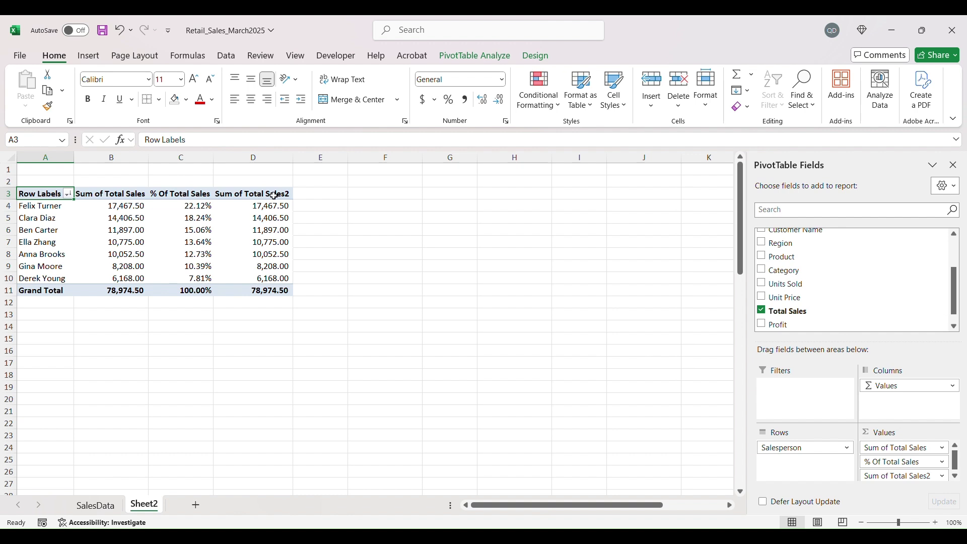
click(274, 196)
text(Nu)
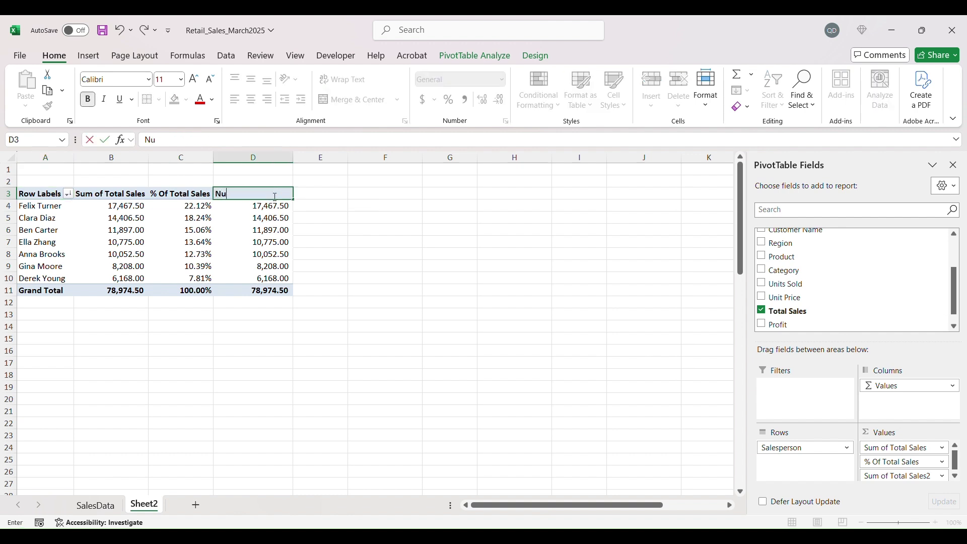
text(mber of sales)
key(Return)
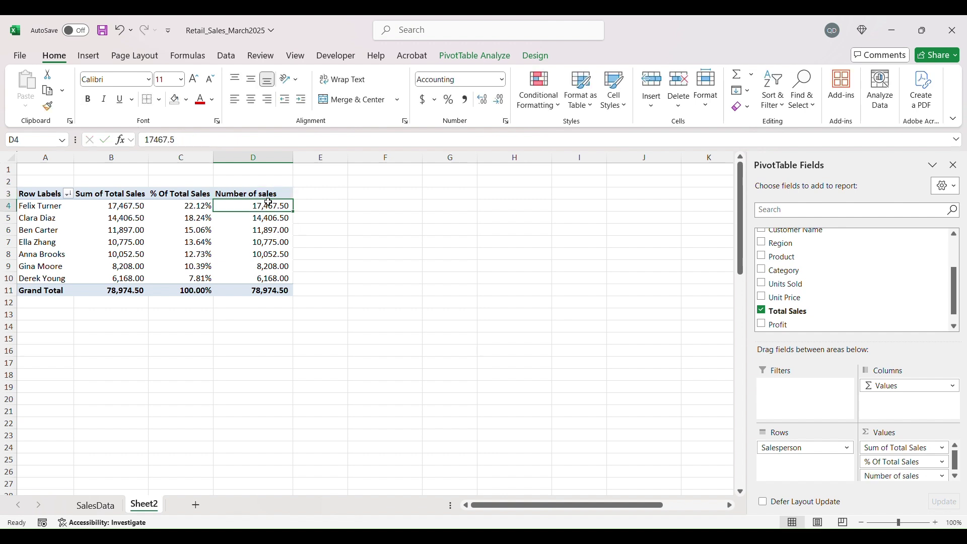
- Summarize the Number of sales column by Count instead of Sum
right_click(269, 203)
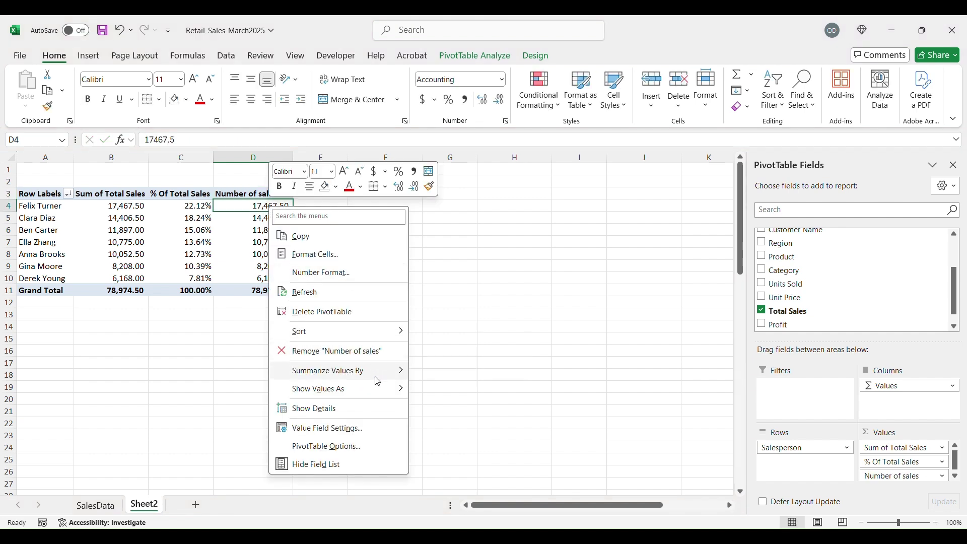
mouse_move(378, 383)
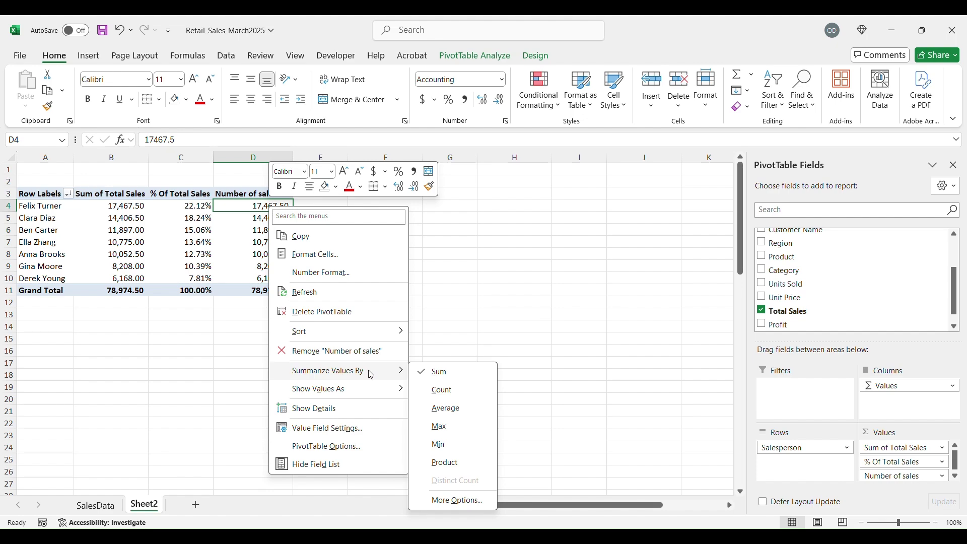
click(443, 389)
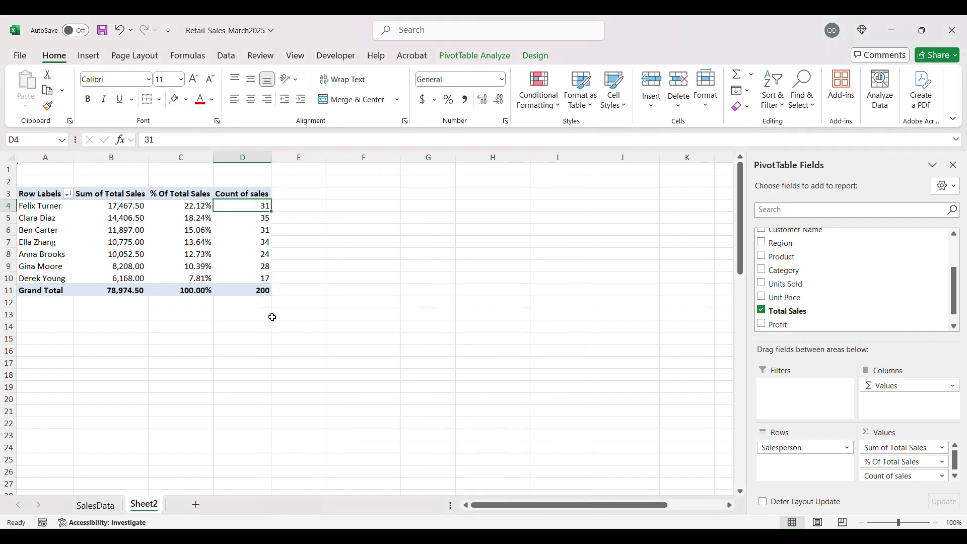
- Check the SalesData sheet, then return to Sheet2 and select a salesperson's pivot row
click(96, 505)
scroll(675, 266, down, 13)
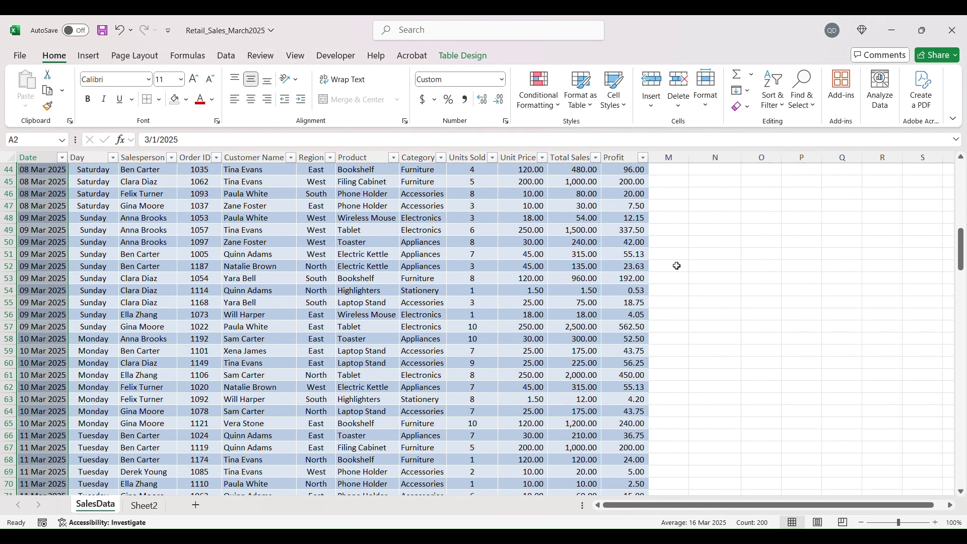
drag(959, 264, 945, 153)
click(144, 506)
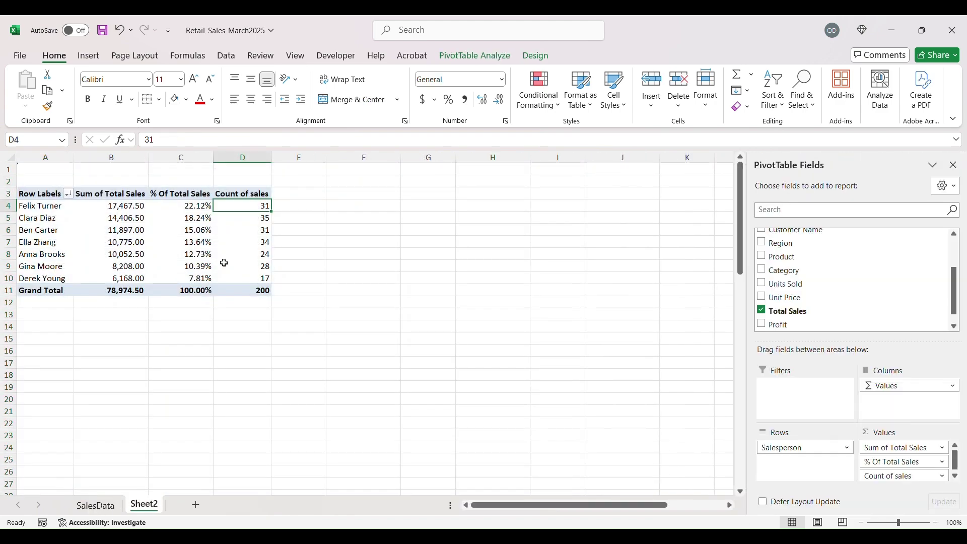
click(243, 218)
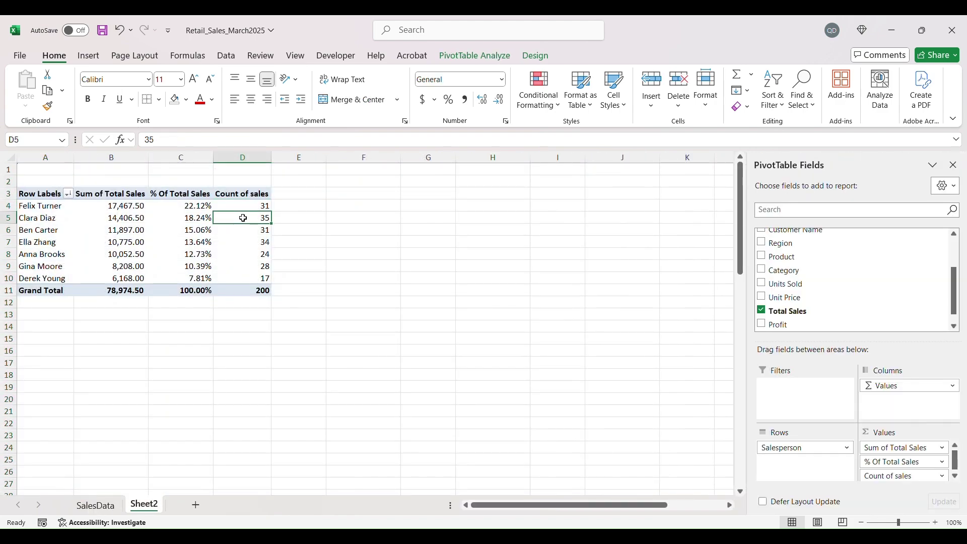
click(28, 219)
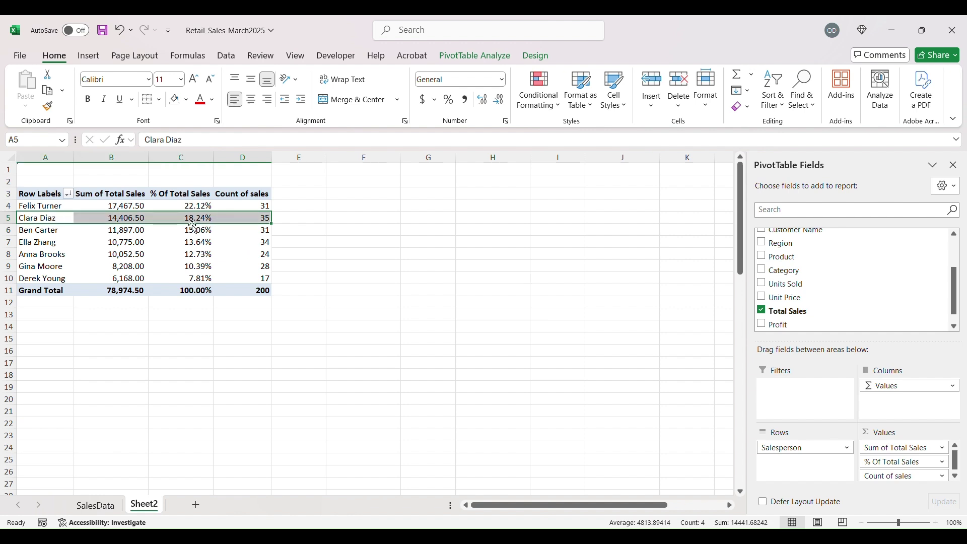
- Sort salespeople by Count of sales largest to smallest, then add Total Sales as another value
right_click(246, 208)
mouse_move(312, 332)
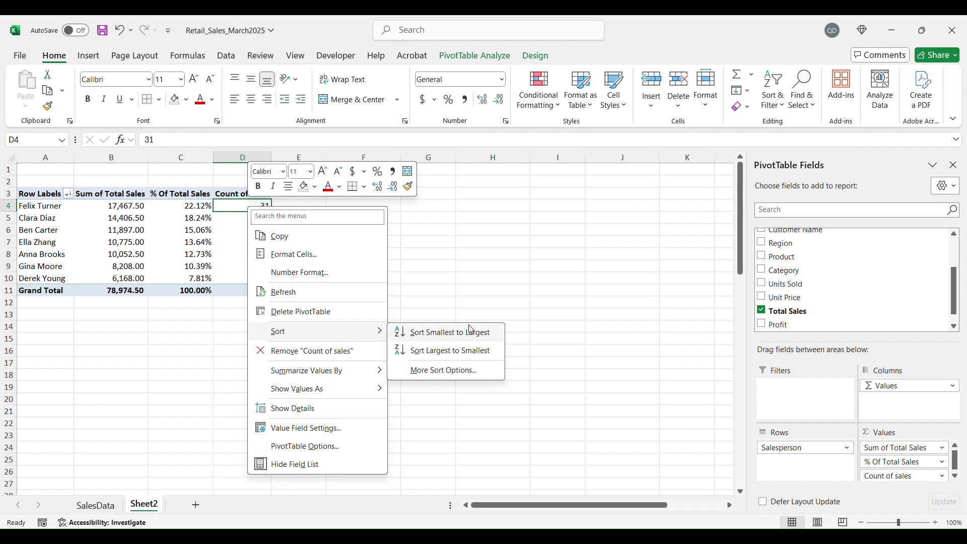
click(464, 352)
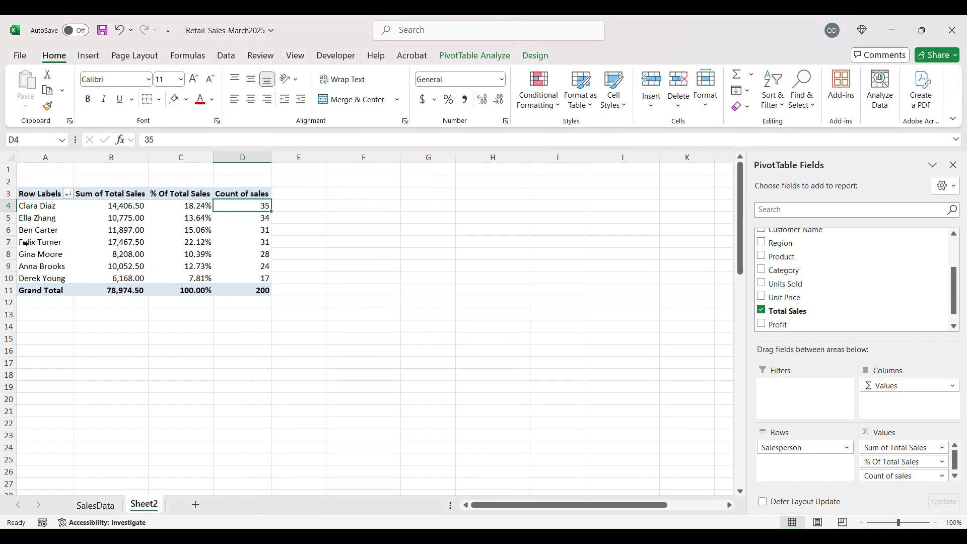
drag(26, 244, 249, 242)
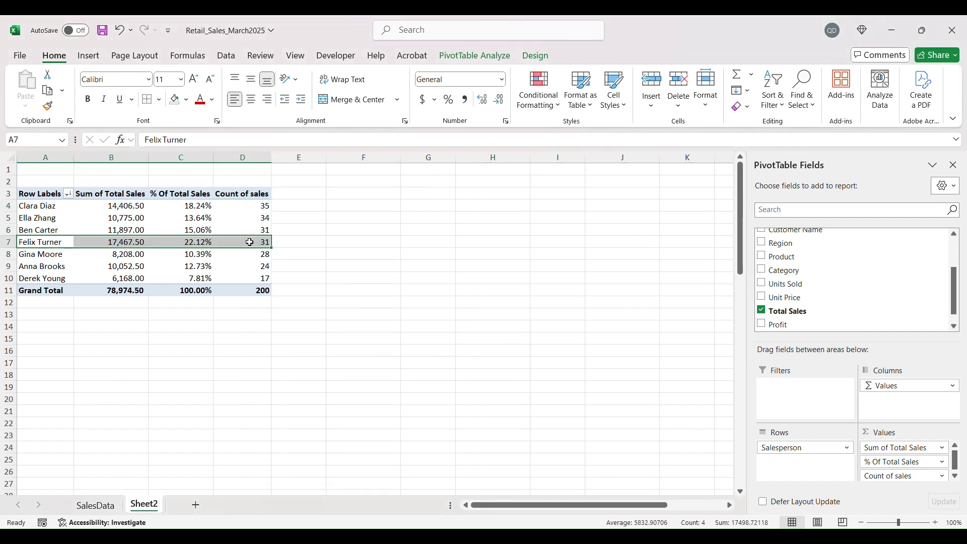
click(240, 207)
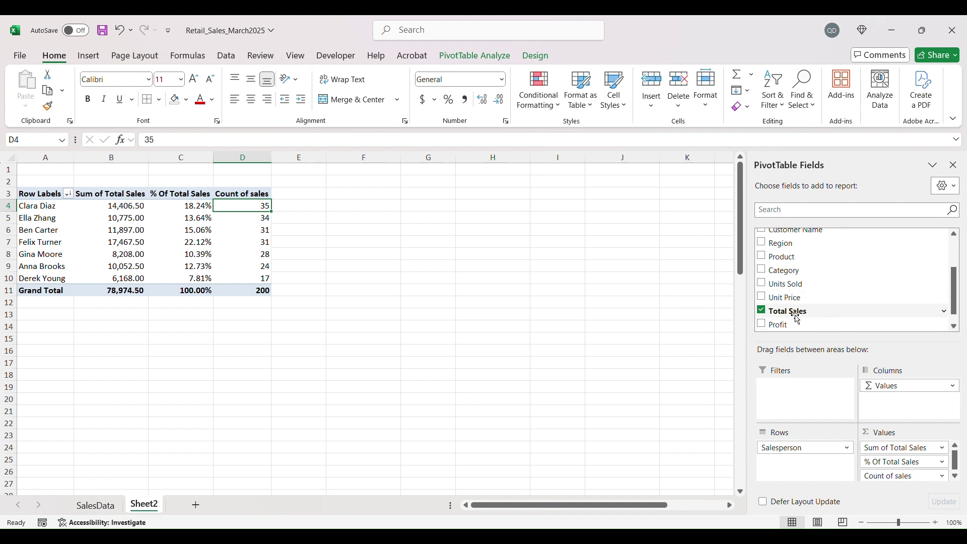
drag(797, 315, 899, 484)
- Rename the new value column header to '% of Count of sales'
click(311, 194)
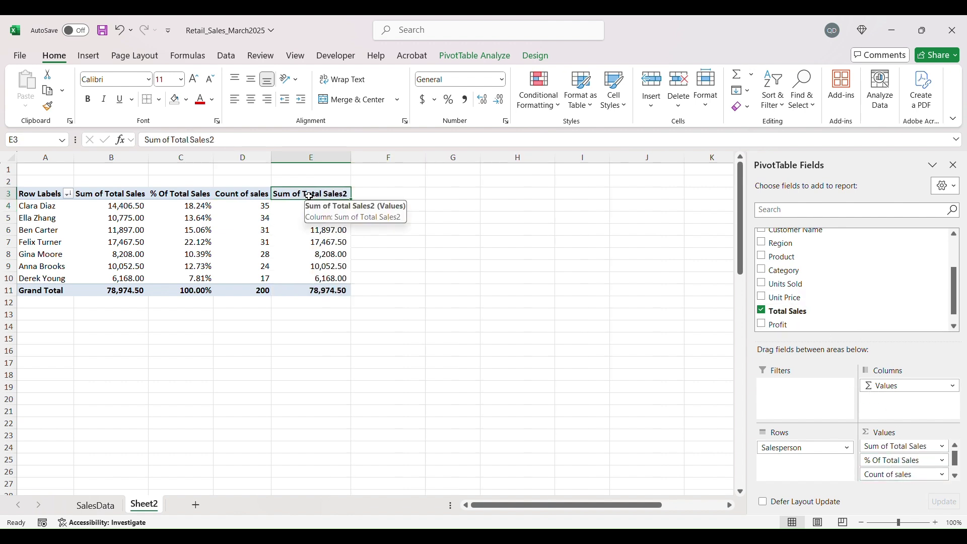
text(% of Cou)
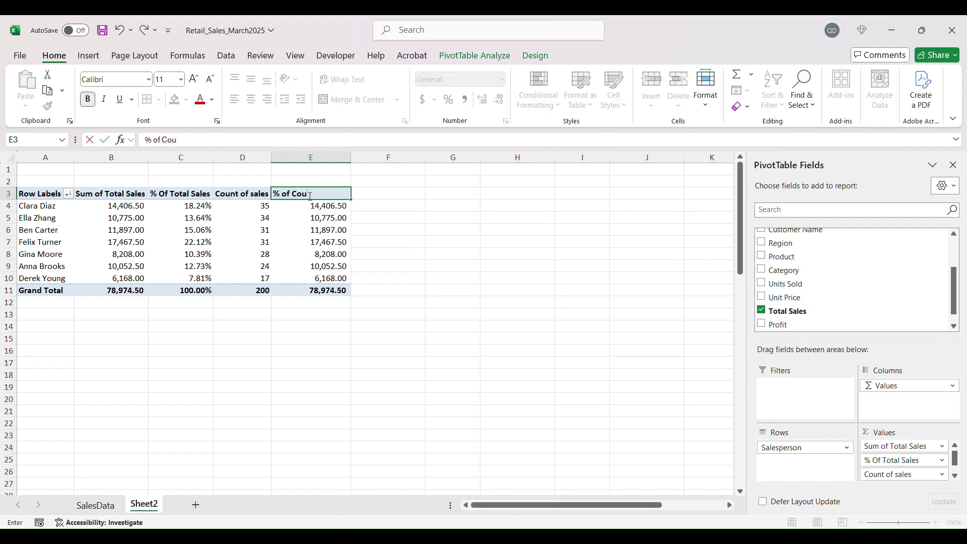
text(nt of sales)
key(Return)
- Summarize the column by Count and show it as % of Column Total (17.50% to 8.50%)
right_click(331, 206)
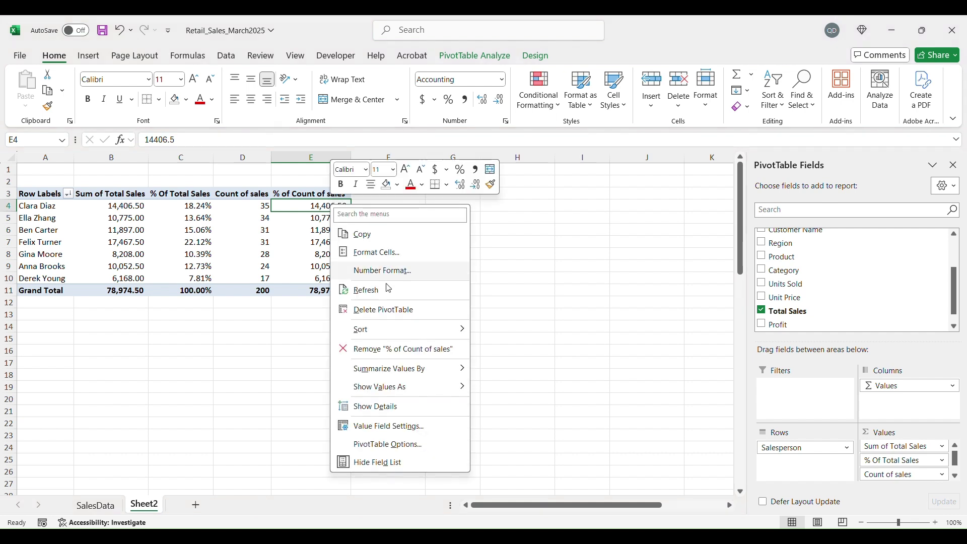
mouse_move(442, 368)
click(509, 387)
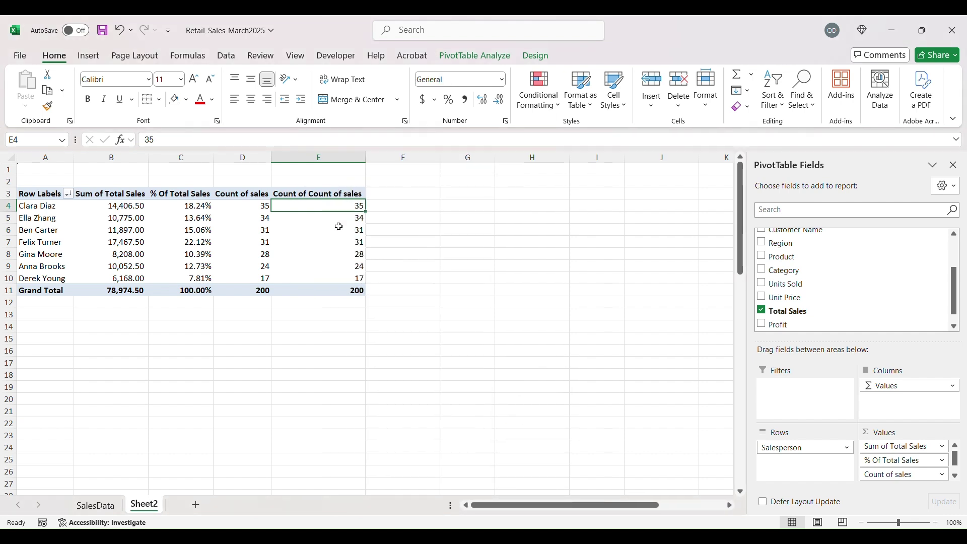
right_click(339, 226)
mouse_move(398, 398)
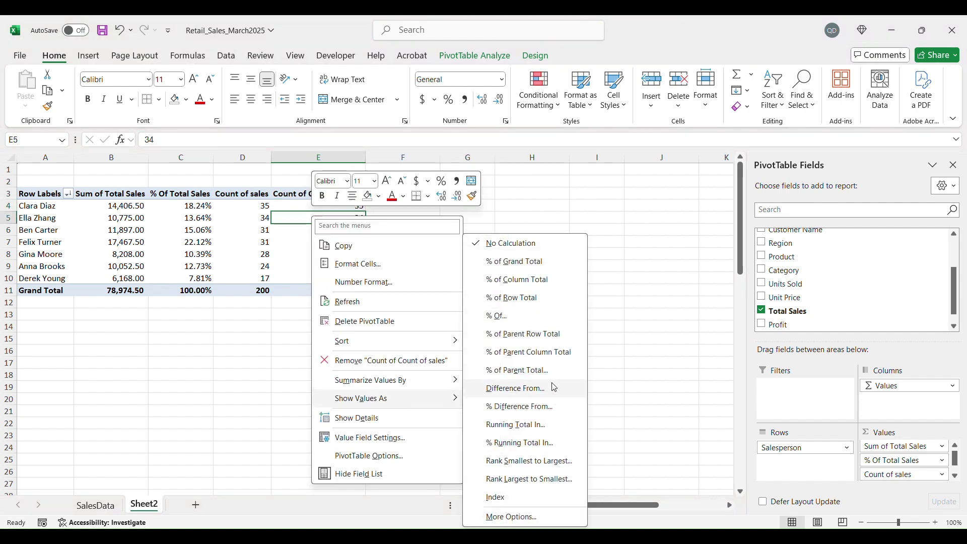
click(553, 281)
drag(314, 206, 322, 287)
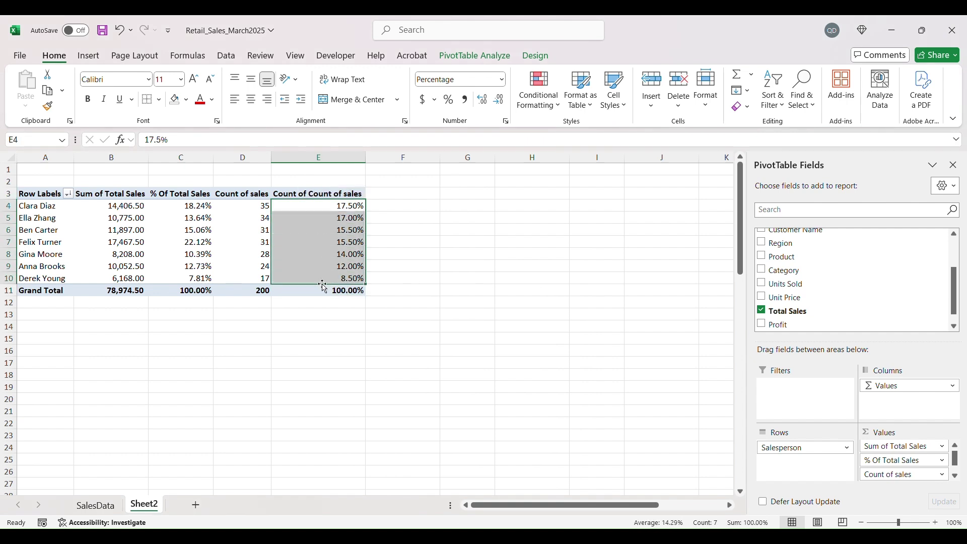
click(46, 218)
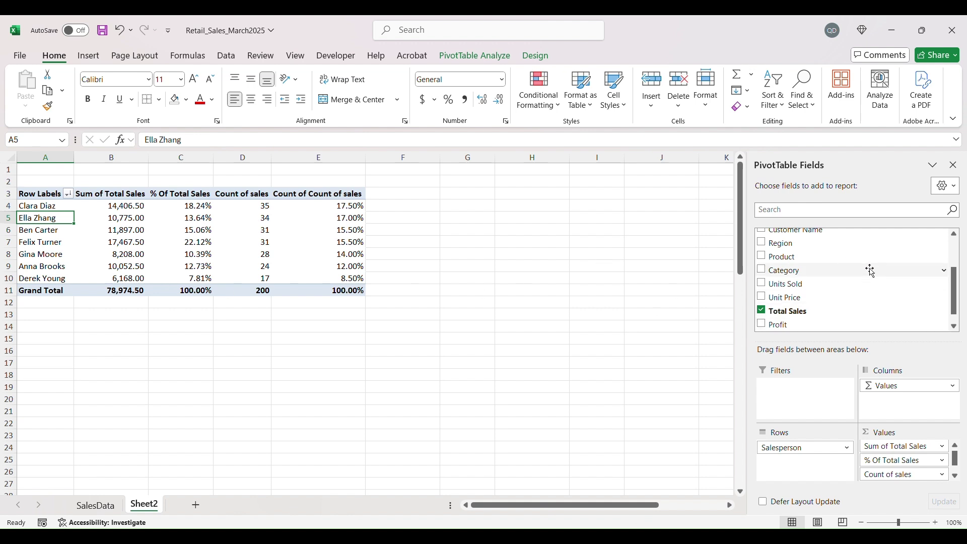
- Remove Salesperson from Rows and Total Sales from Values
scroll(866, 269, up, 2)
drag(816, 452, 847, 281)
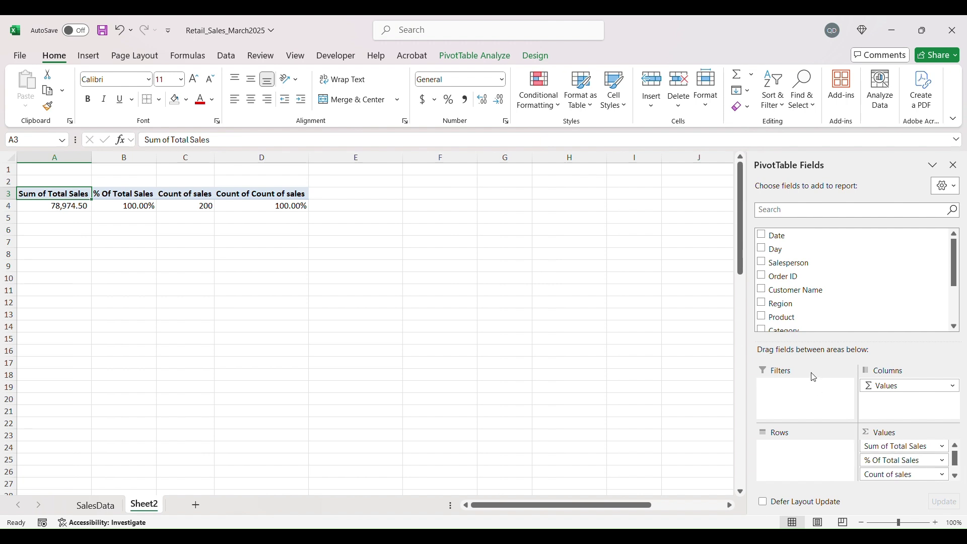
scroll(794, 283, down, 3)
click(763, 298)
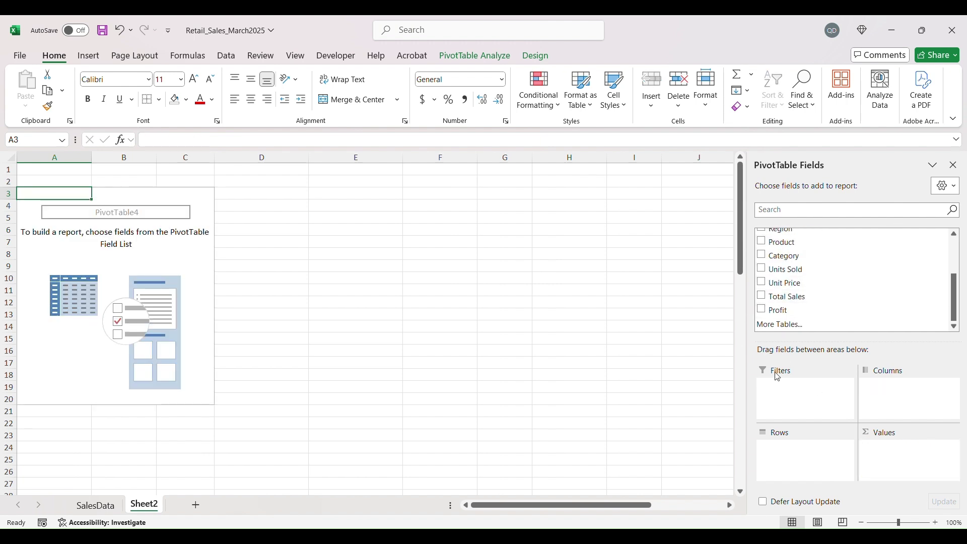
scroll(795, 267, up, 1)
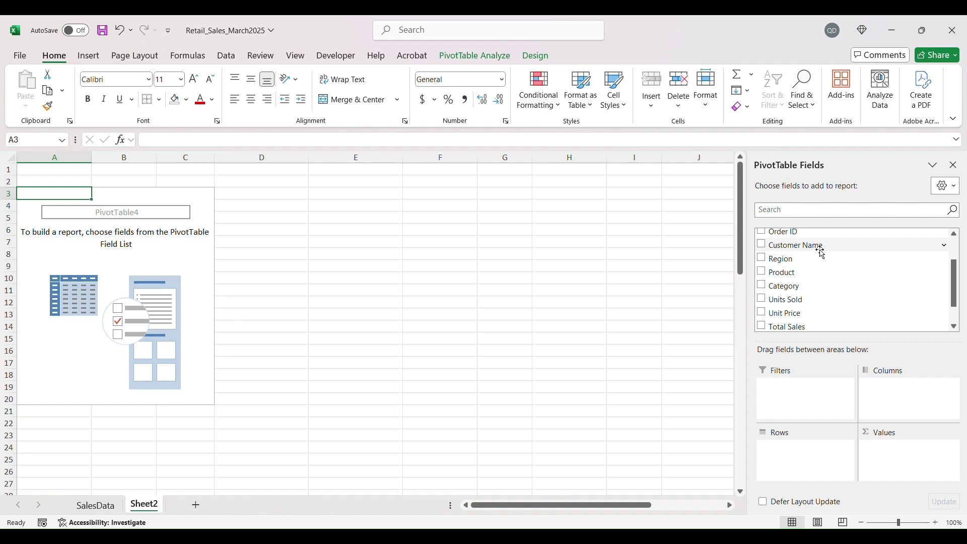
- List Customer Name in Rows with Sum of Total Sales, sorted largest to smallest
drag(821, 252, 814, 451)
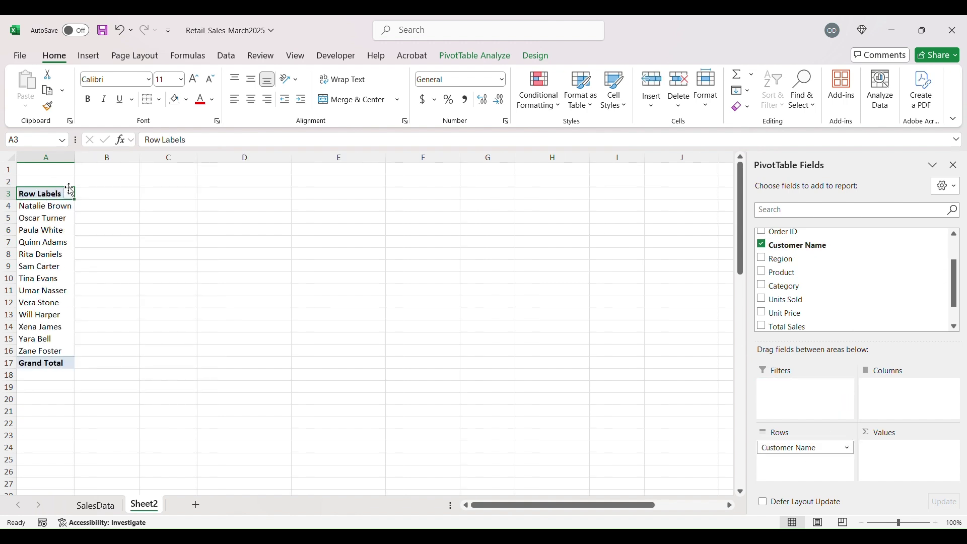
scroll(783, 252, up, 1)
scroll(809, 282, down, 3)
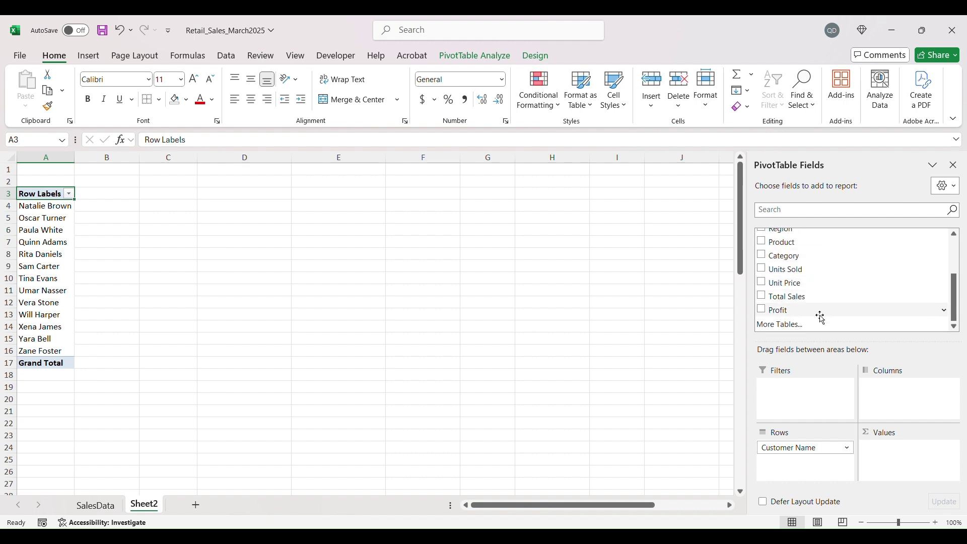
drag(805, 304, 917, 454)
right_click(128, 254)
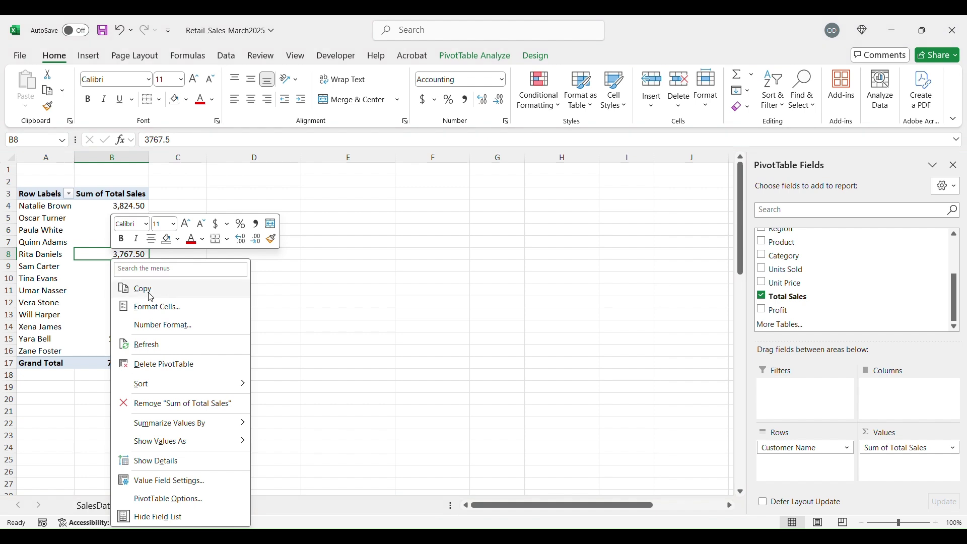
mouse_move(242, 384)
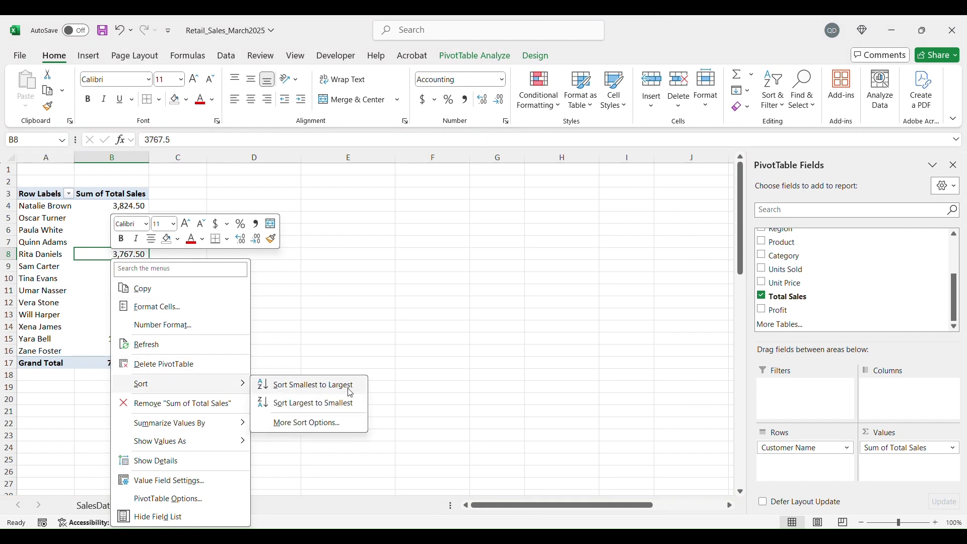
click(323, 405)
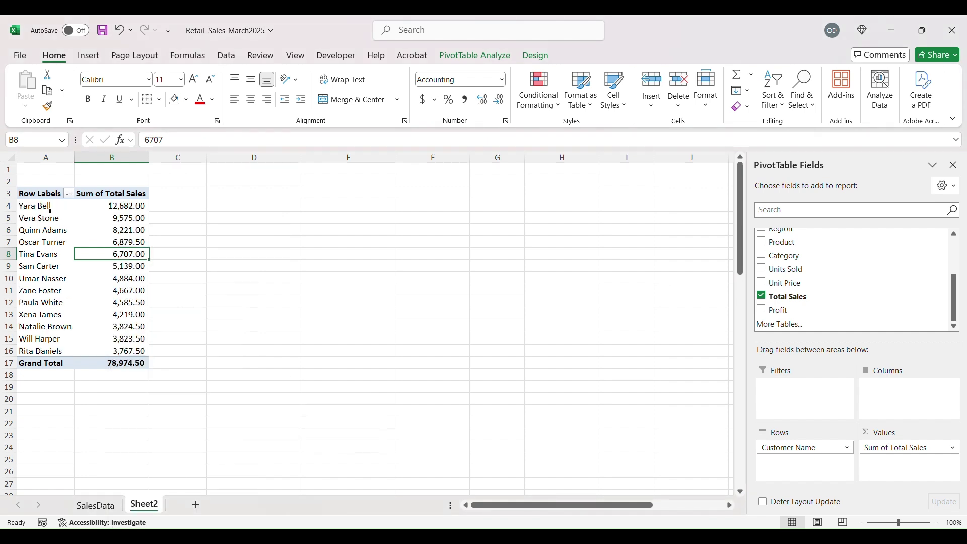
scroll(822, 288, up, 2)
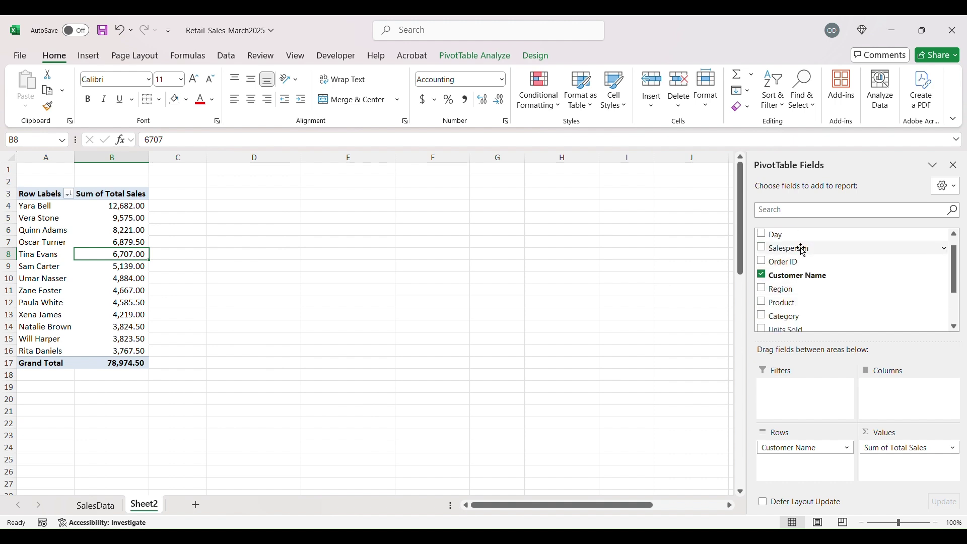
- Nest Salesperson under Customer Name, then remove Customer Name to list salespeople totalling 78,974.50
drag(786, 247, 805, 459)
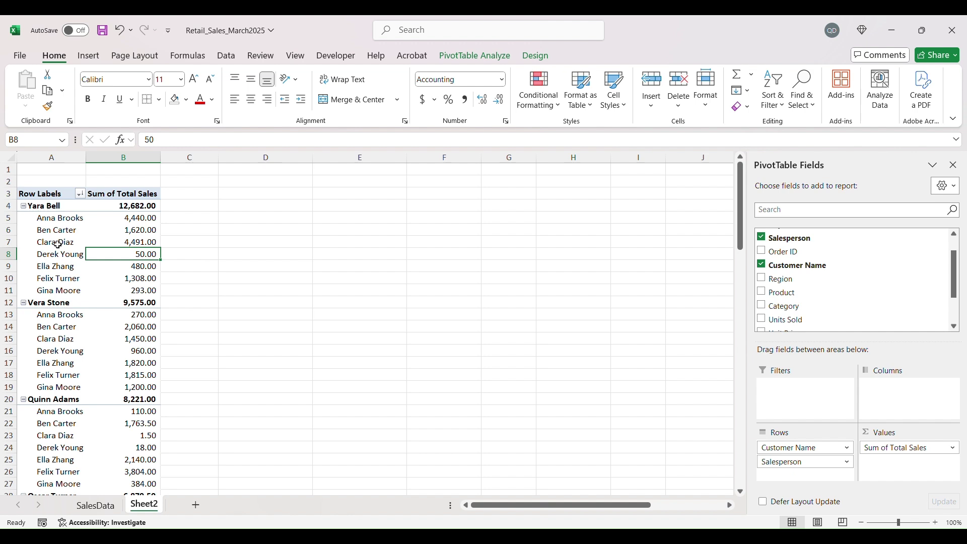
click(49, 217)
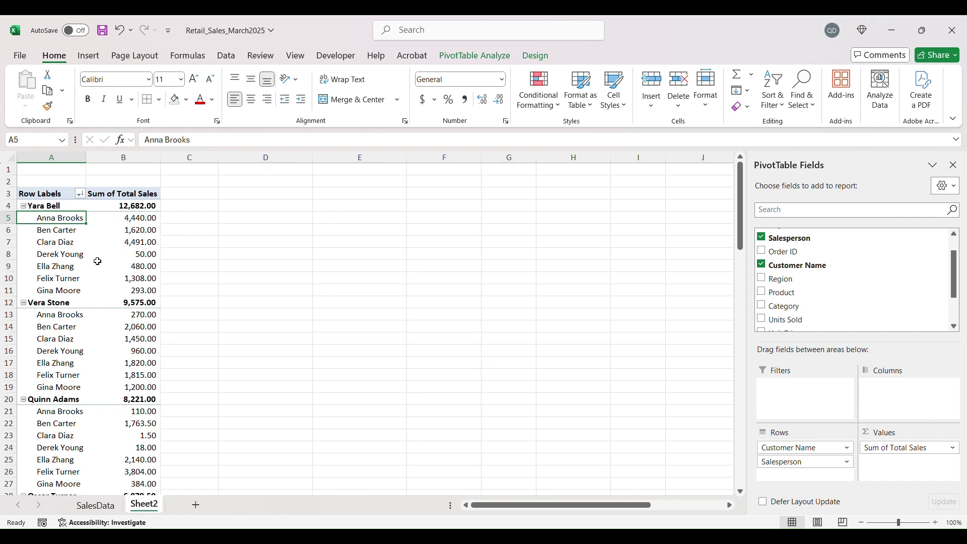
click(48, 242)
drag(48, 242, 126, 243)
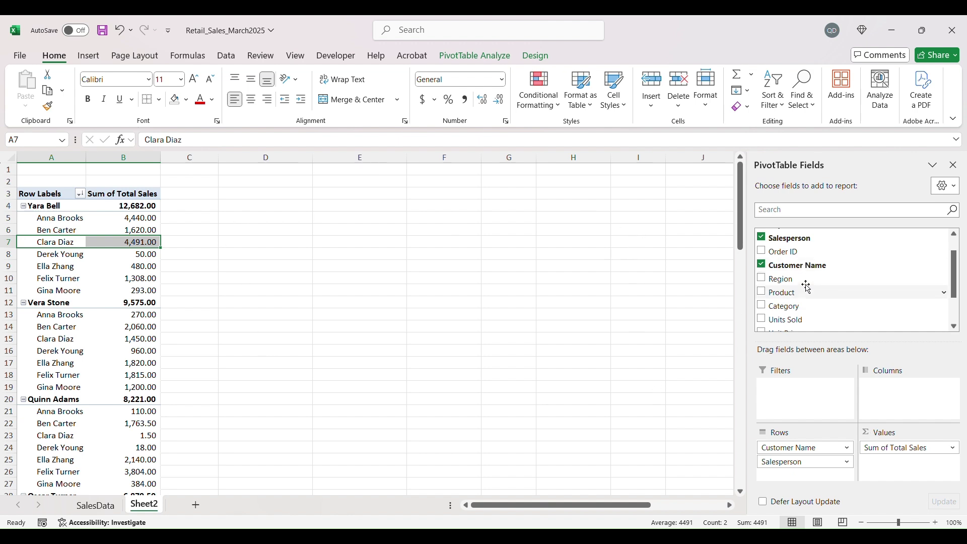
click(763, 266)
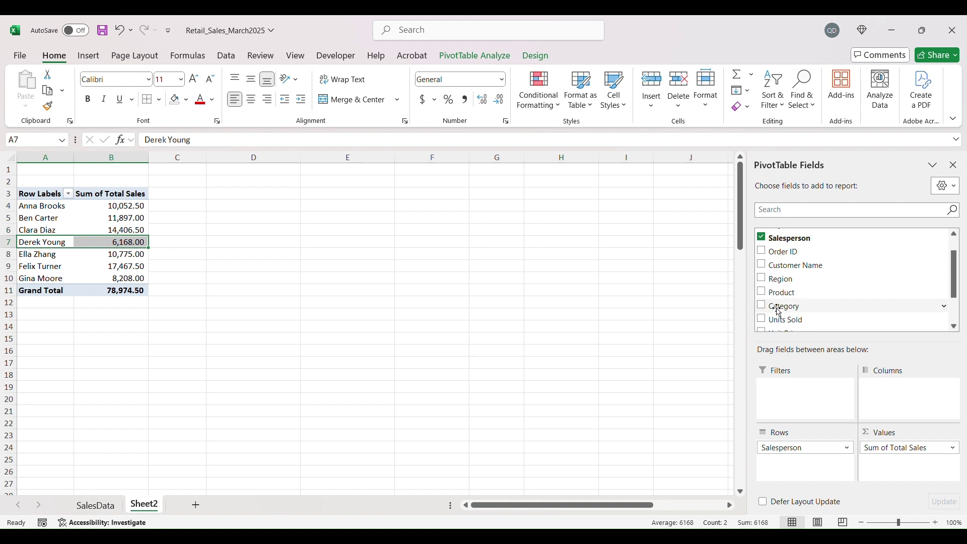
- Add Category to the PivotTable Columns area to split each salesperson's sales by category
drag(778, 307, 912, 401)
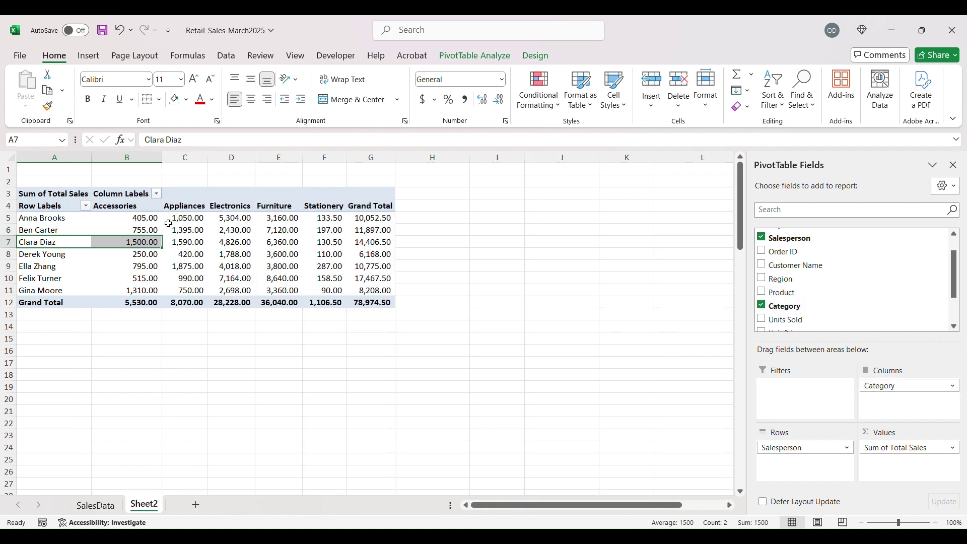
click(72, 207)
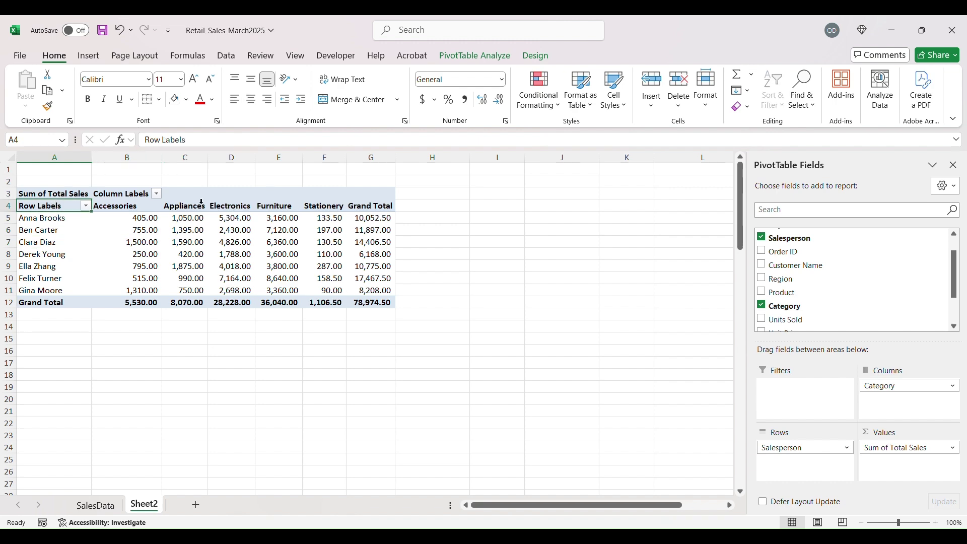
click(88, 55)
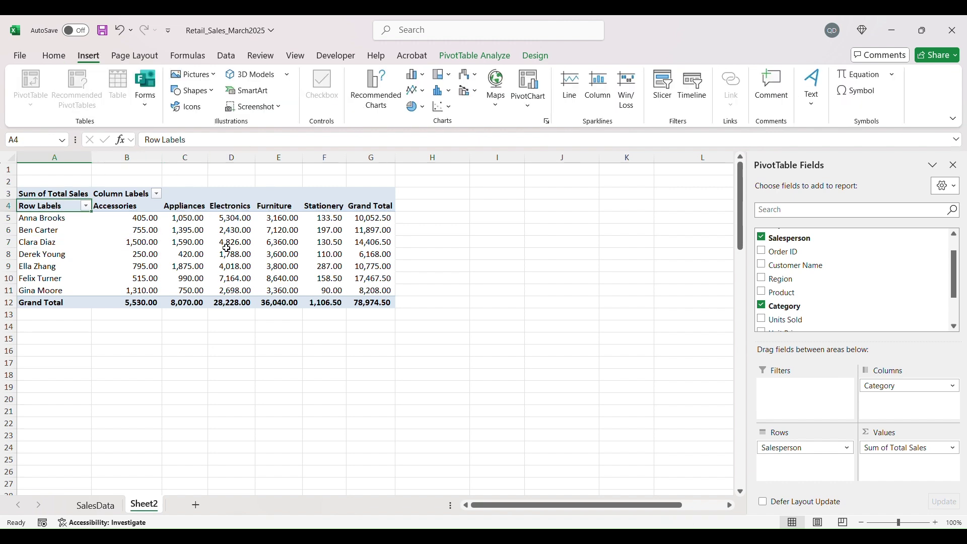
- Insert a 2-D Clustered Column PivotChart and drag it beside the pivot table
click(385, 106)
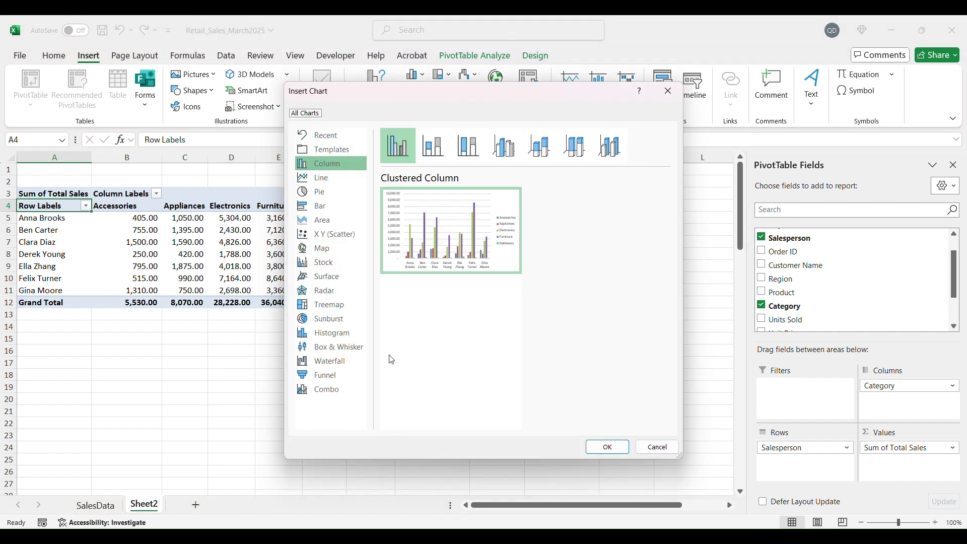
click(658, 448)
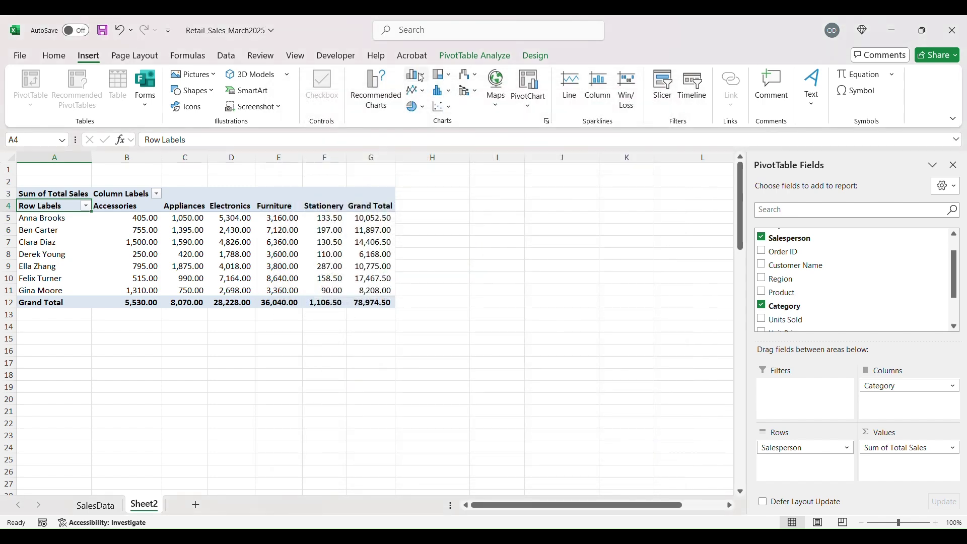
click(418, 75)
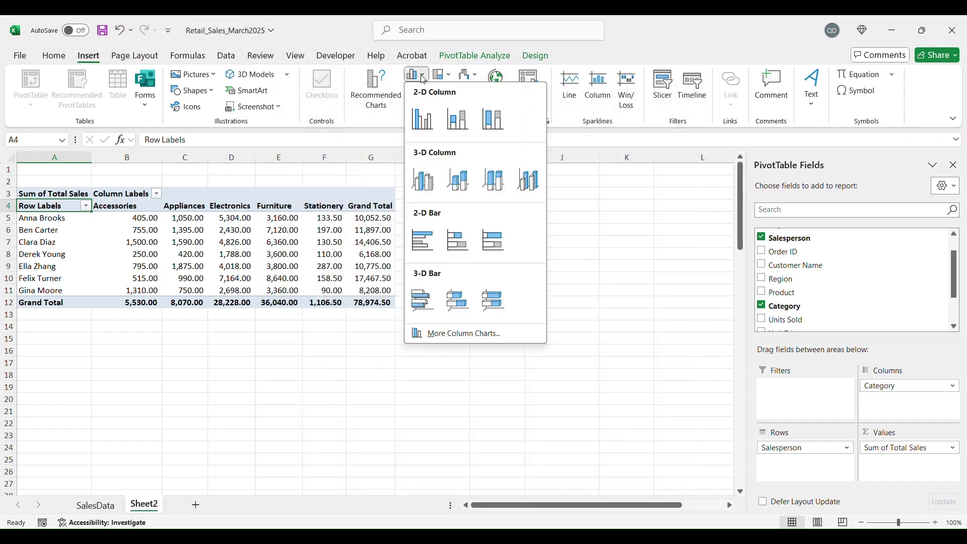
click(423, 119)
mouse_move(443, 270)
mouse_down()
mouse_move(557, 243)
mouse_move(621, 197)
mouse_up()
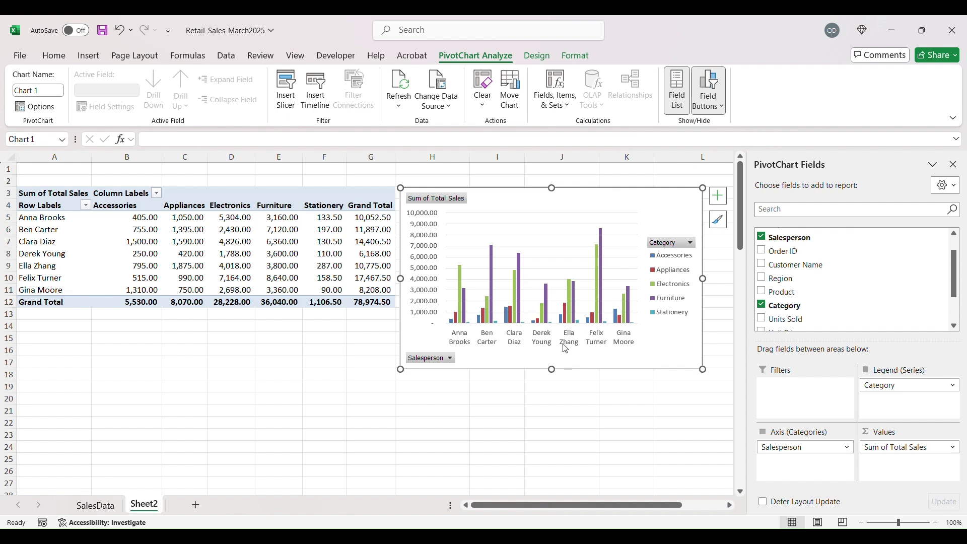
- Shrink the PivotChart and move it below the pivot table so every column shows
drag(399, 371, 250, 422)
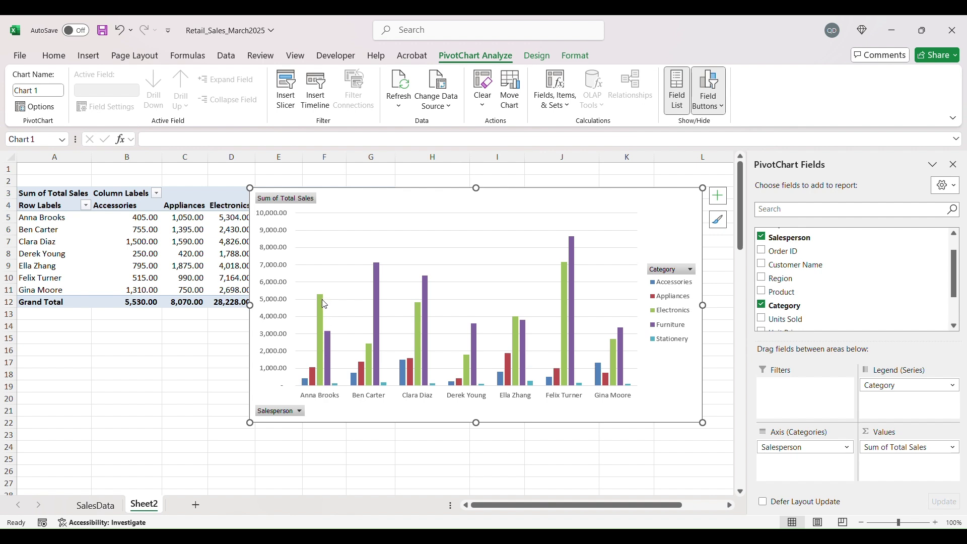
mouse_move(324, 304)
drag(512, 202, 488, 220)
drag(236, 199, 313, 277)
drag(491, 286, 199, 322)
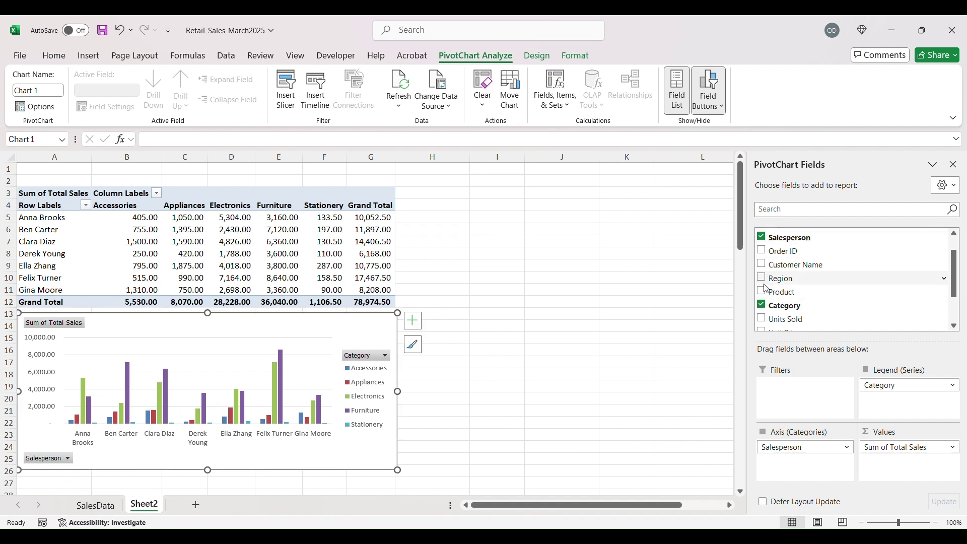
- Add Region above Salesperson on the chart axis, then enlarge the chart over columns B–H
drag(783, 281, 801, 443)
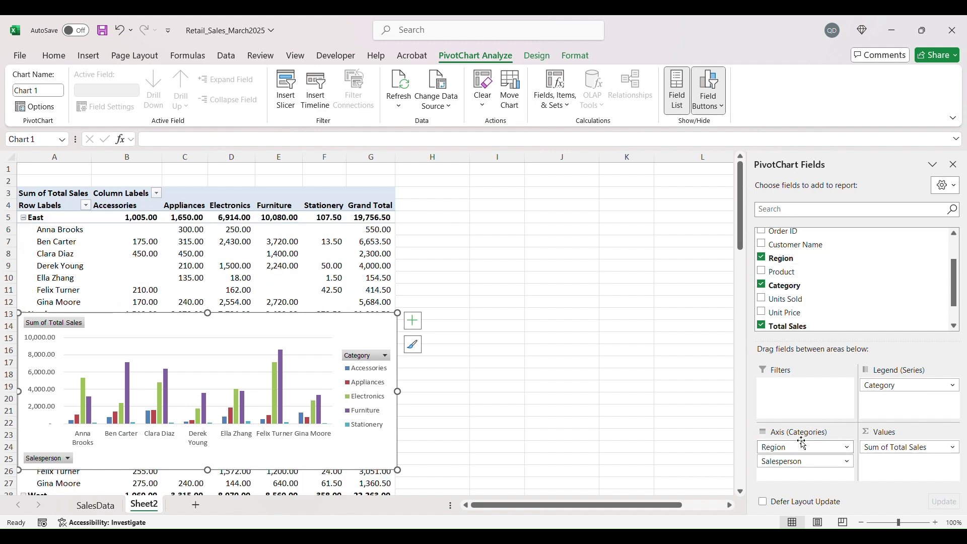
drag(231, 325, 580, 217)
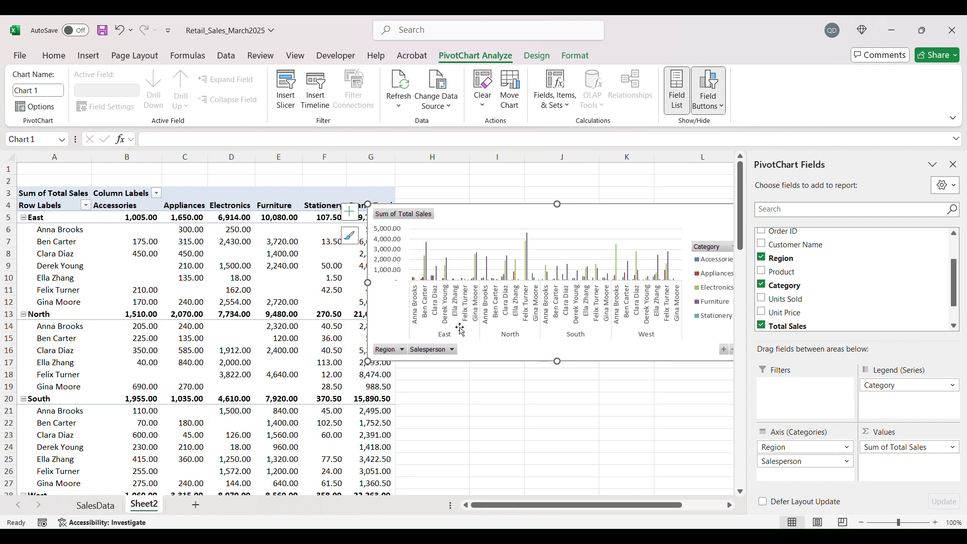
drag(368, 361, 240, 427)
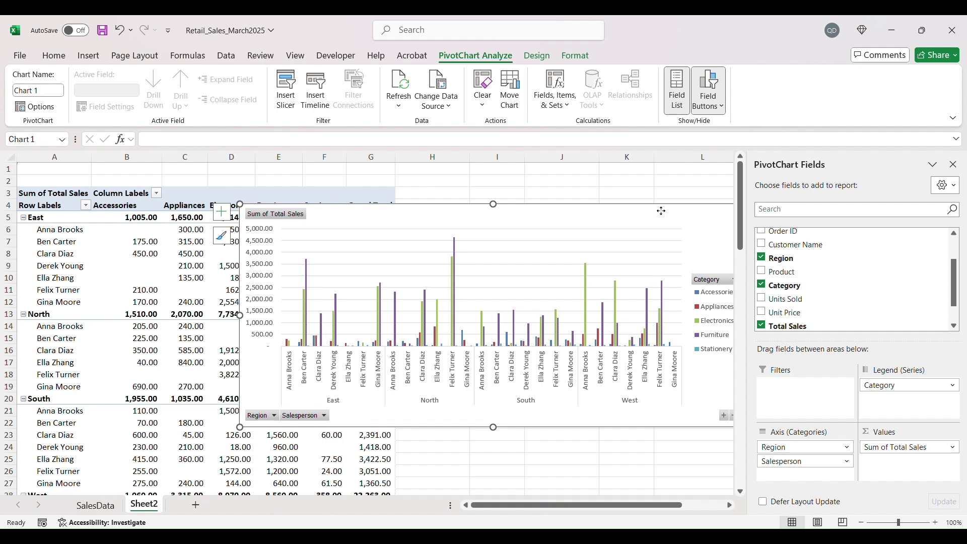
drag(661, 211, 437, 236)
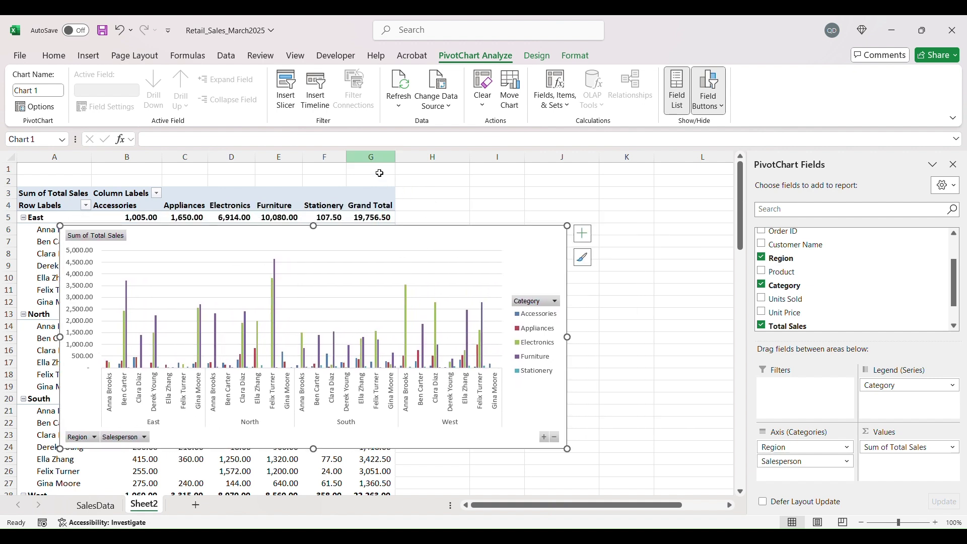
click(87, 57)
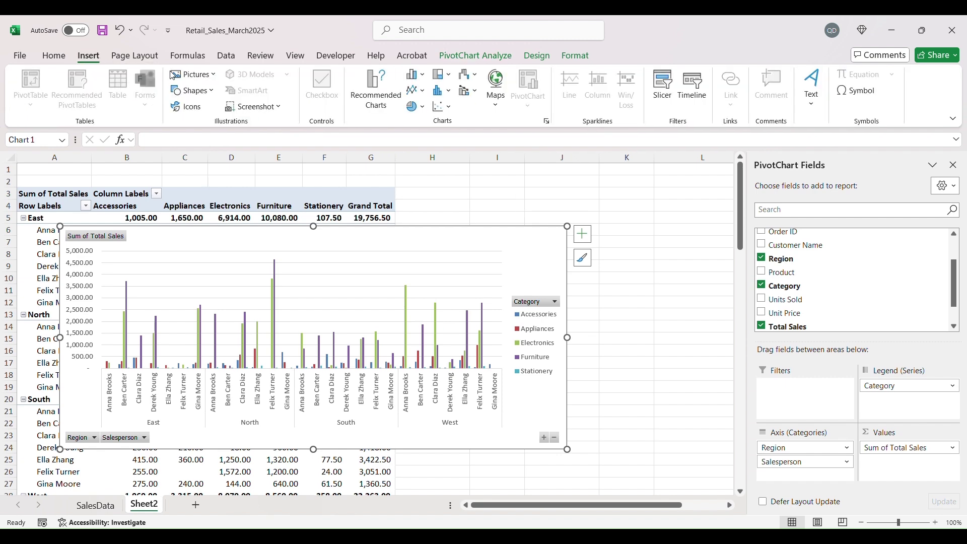
- Insert a Product slicer right of the chart and select Bookshelf
click(665, 87)
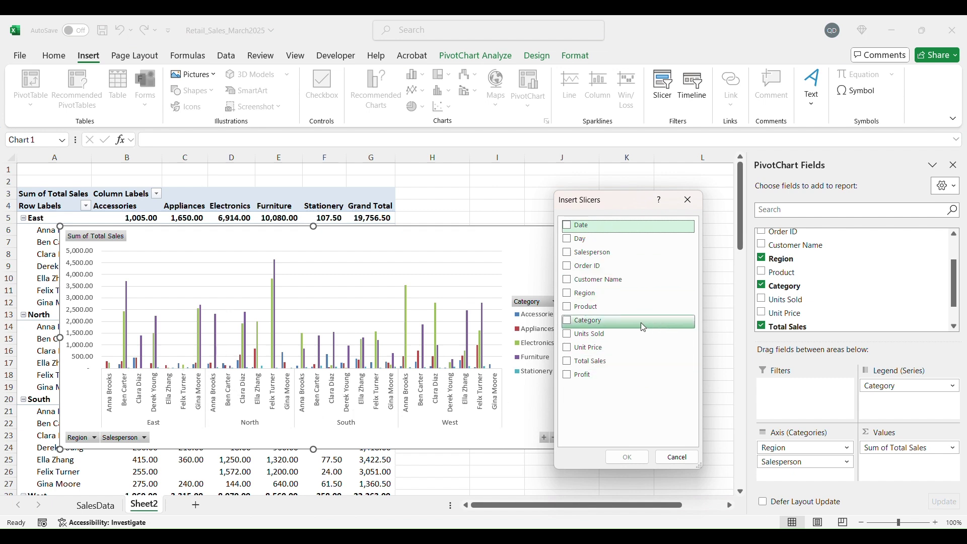
click(580, 307)
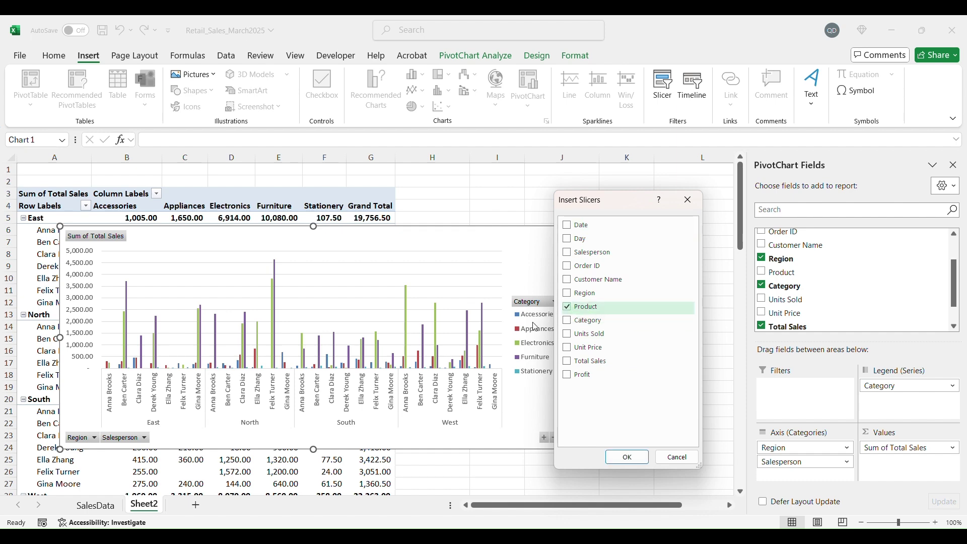
click(625, 457)
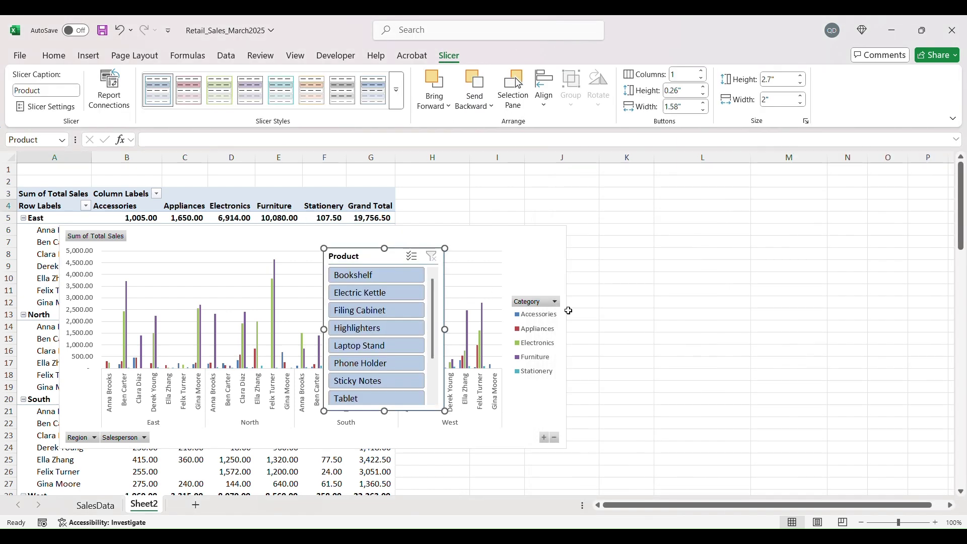
drag(379, 262, 655, 236)
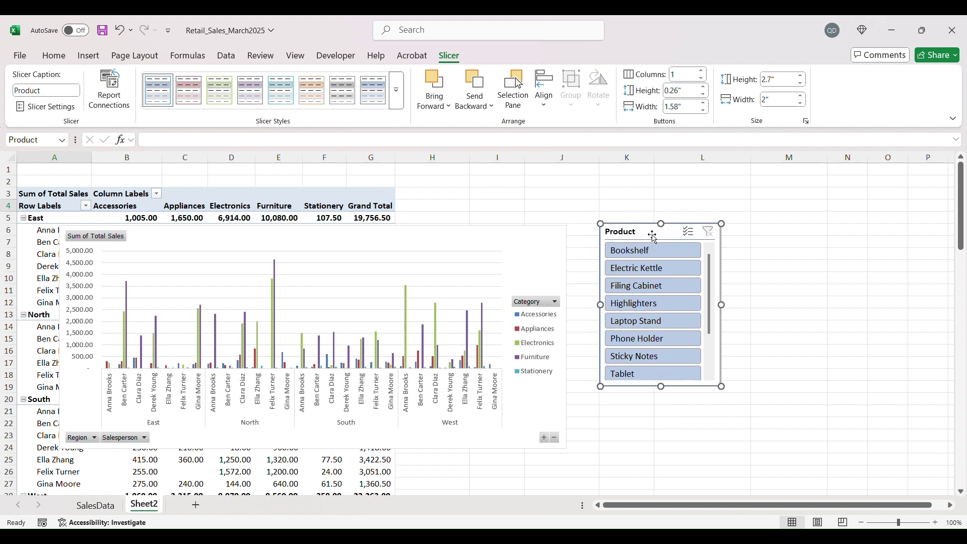
click(630, 251)
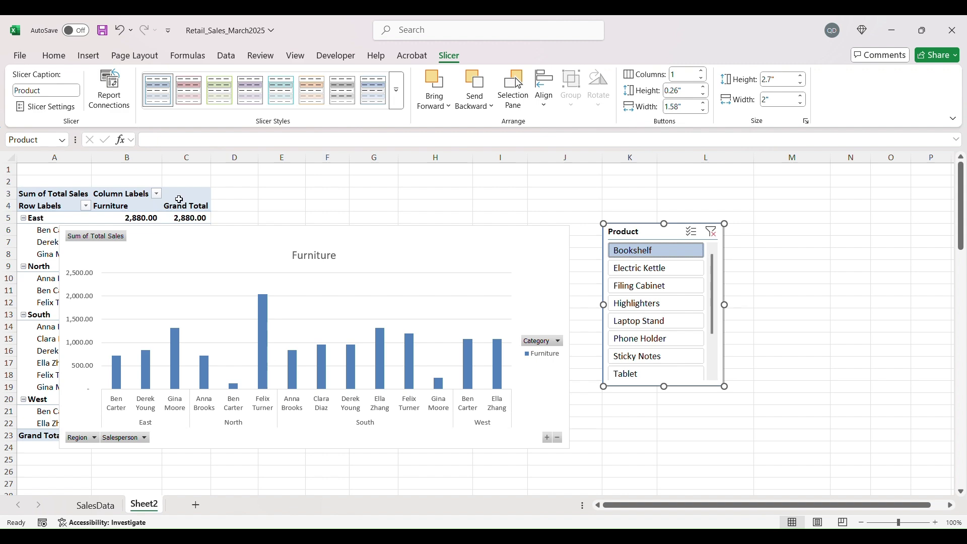
- Drag Region out of the PivotChart's Axis (Categories) so Bookshelf sales show per salesperson
click(206, 260)
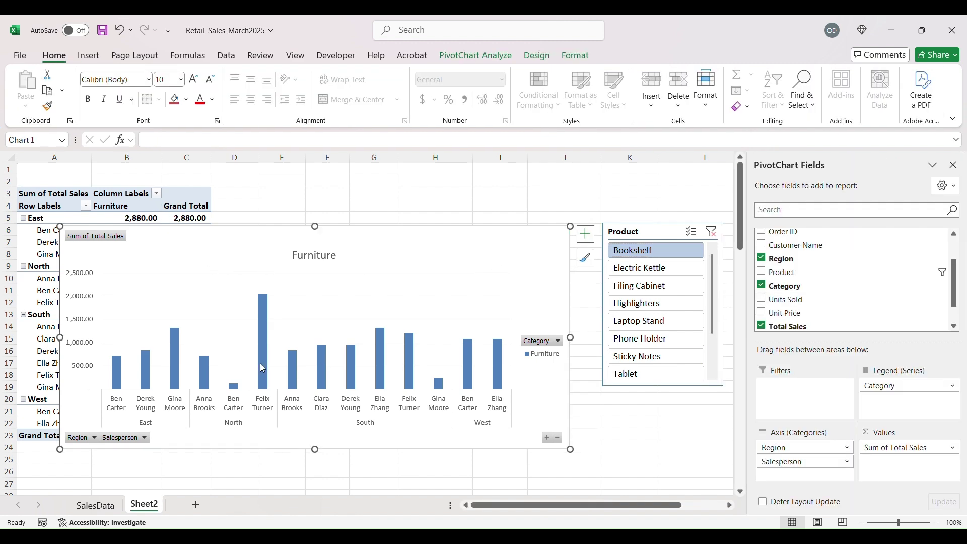
drag(796, 448, 856, 280)
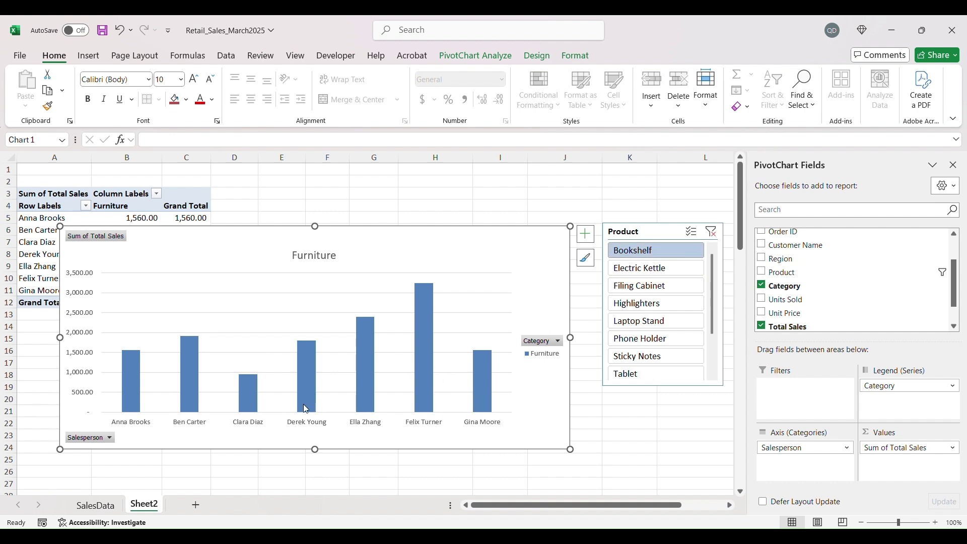
- Turn on Multi-Select in the Product slicer and add Filing Cabinet and Tablet to Bookshelf
click(694, 234)
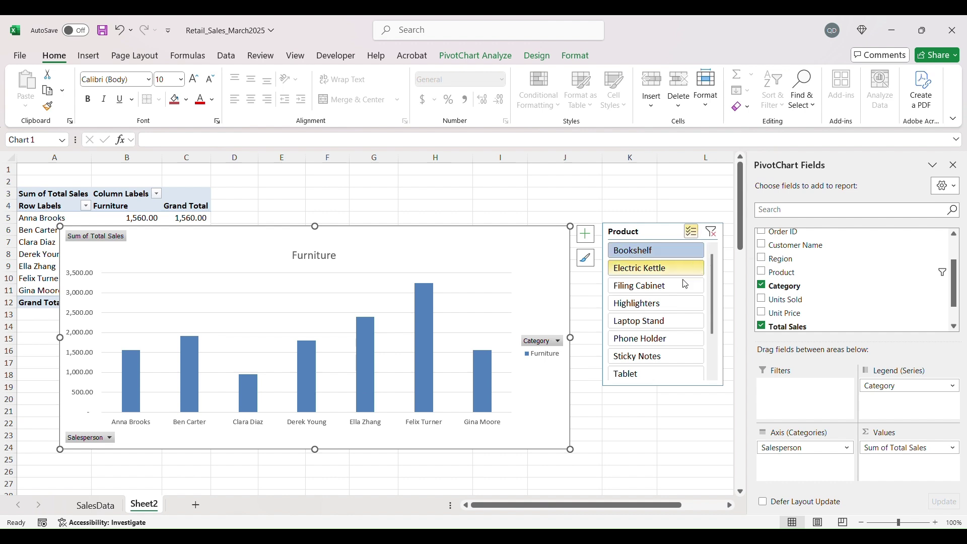
click(636, 287)
scroll(675, 348, down, 2)
scroll(660, 343, up, 2)
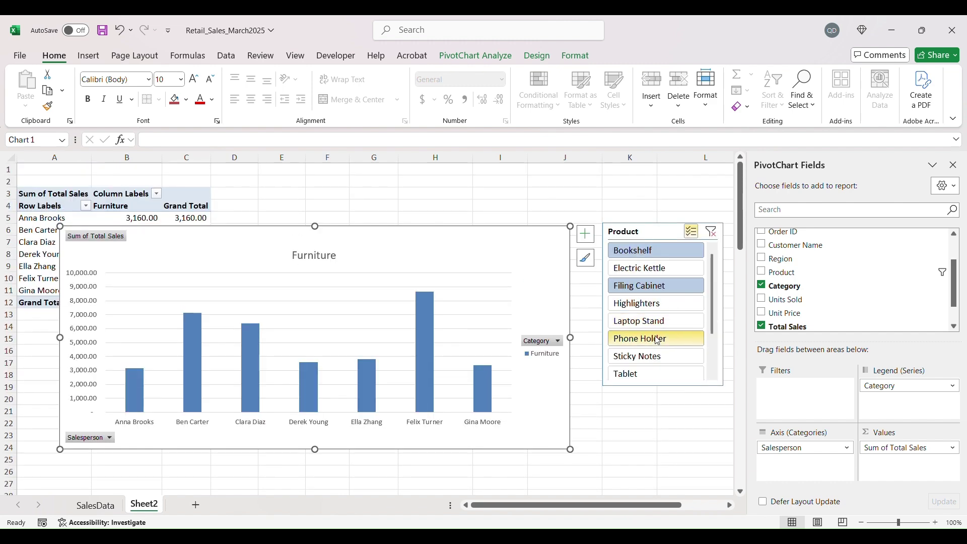
click(643, 373)
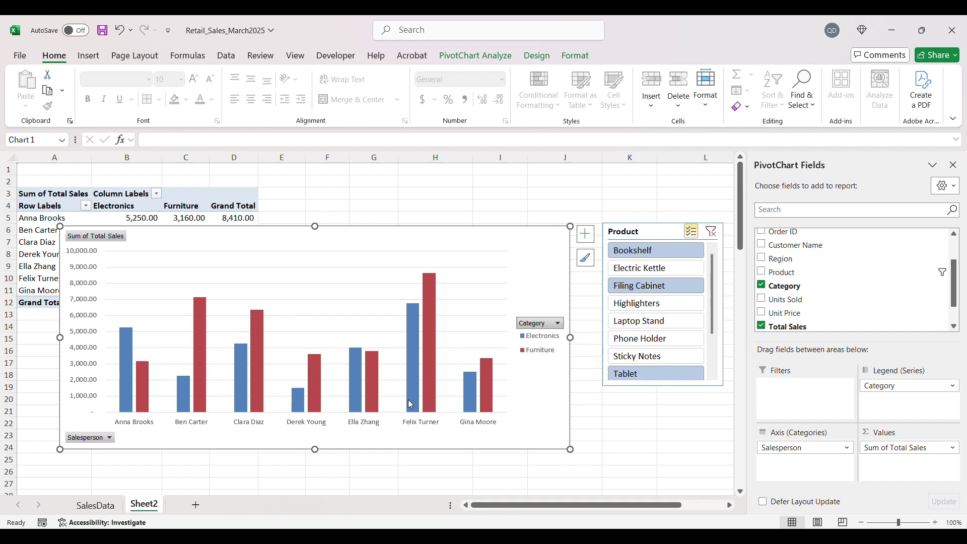
mouse_move(411, 317)
- Clear the Product slicer filter and delete the slicer
click(716, 234)
click(653, 235)
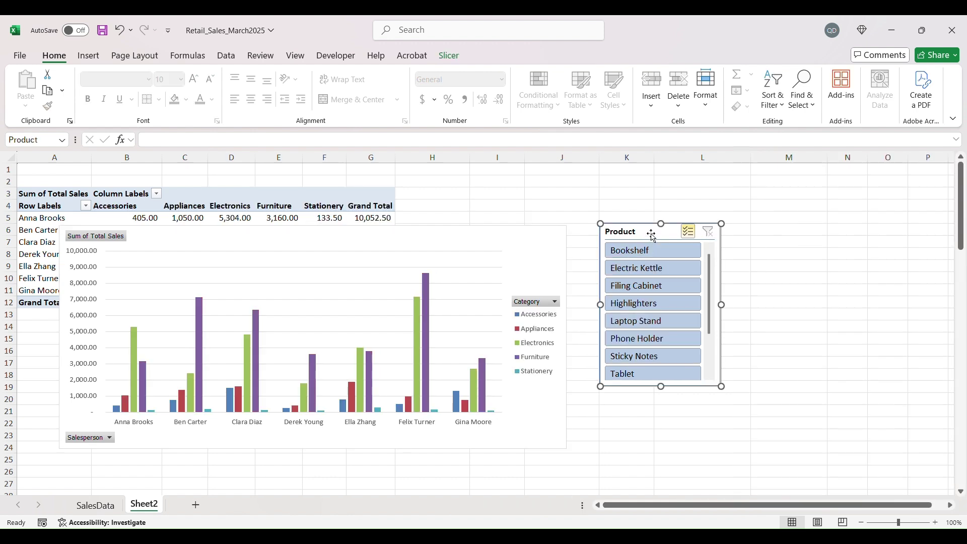
key(Delete)
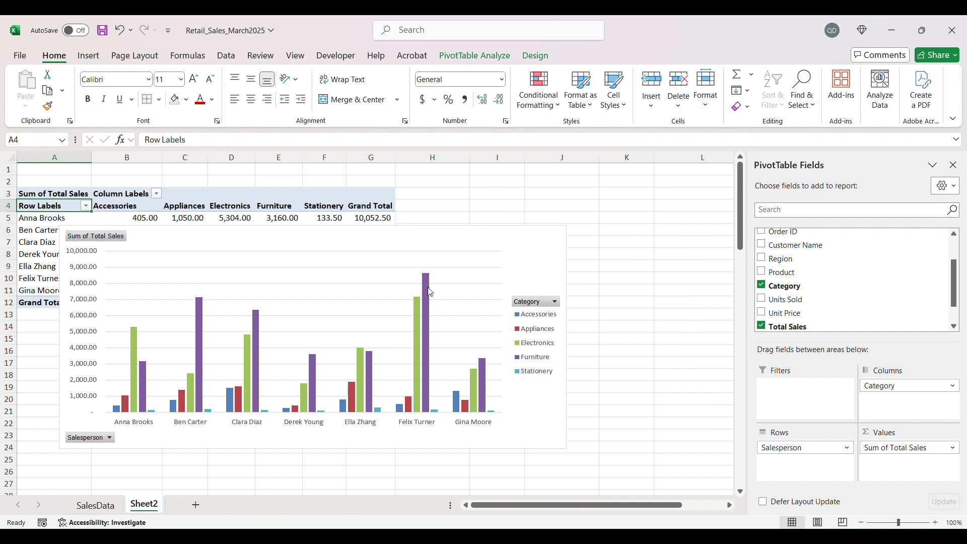
- Shrink the PivotChart and place it under the pivot table at A13
click(359, 279)
drag(360, 278, 374, 282)
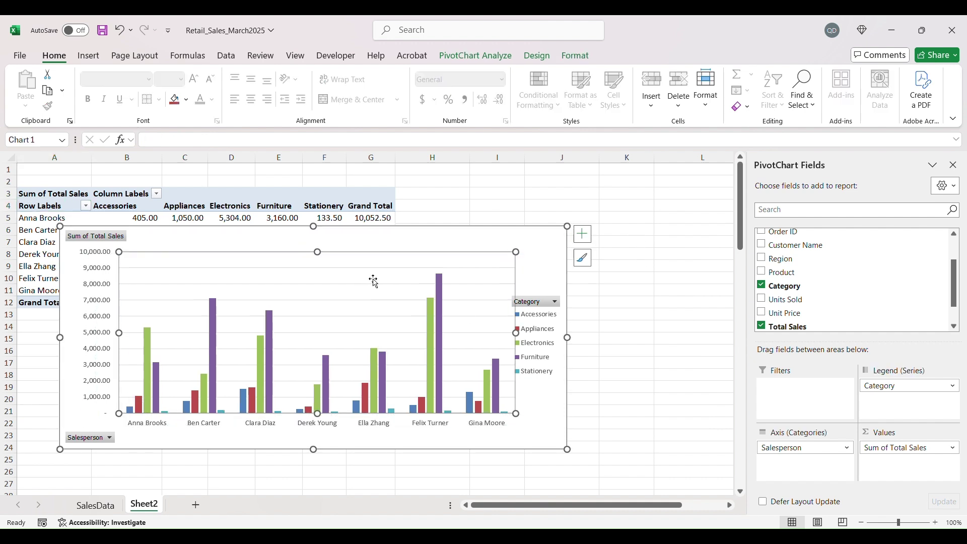
key(ctrl+z)
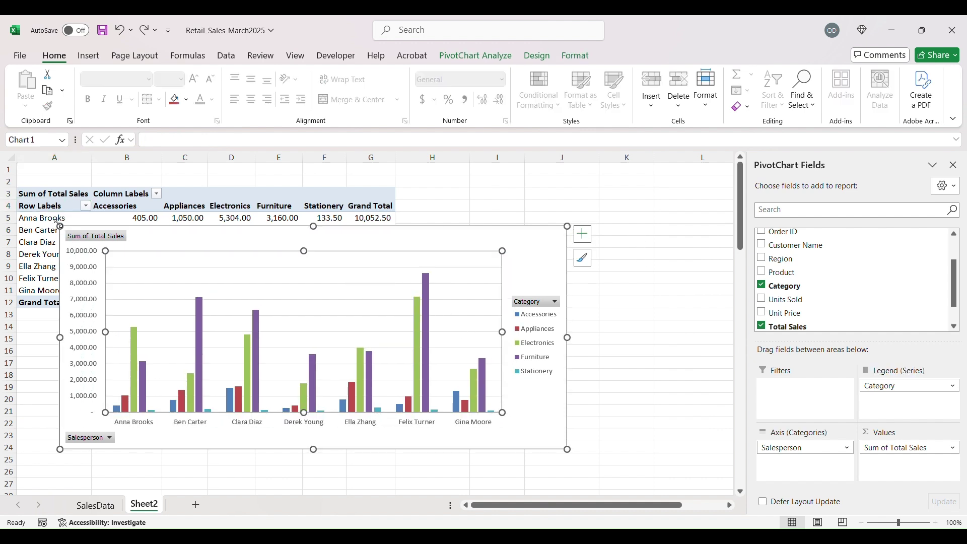
drag(59, 225, 161, 302)
drag(435, 306, 298, 308)
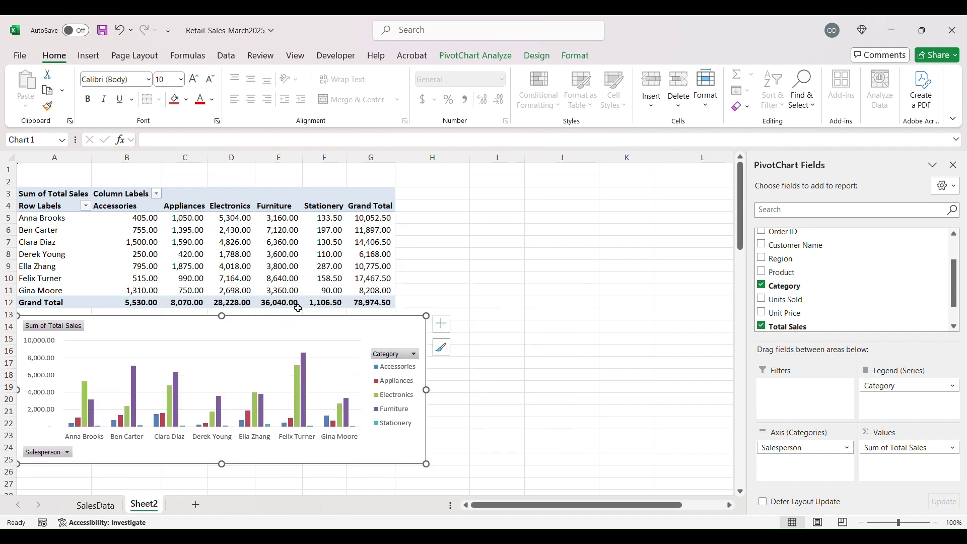
- Go to the SalesData sheet and select cell L201 in the table's last row
click(104, 507)
scroll(270, 234, down, 20)
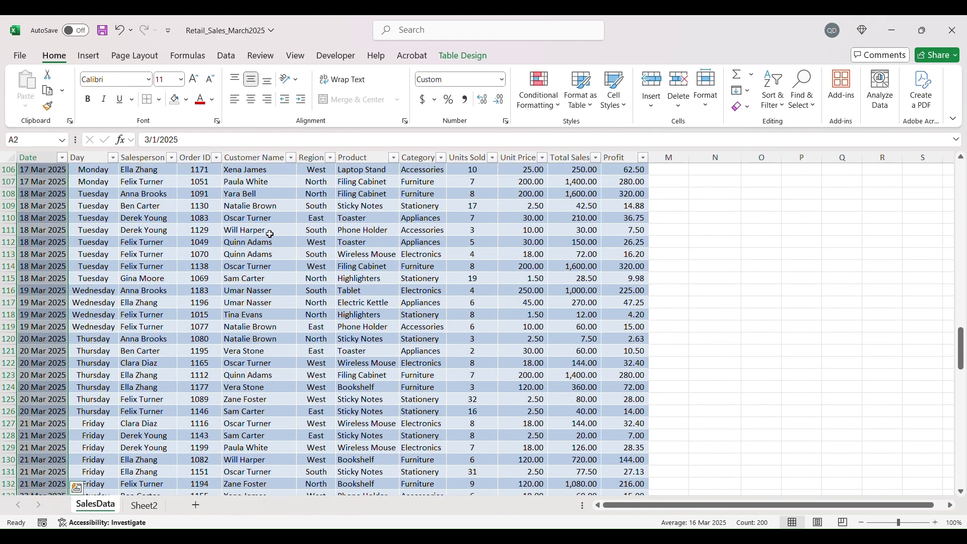
scroll(270, 234, down, 14)
click(148, 405)
scroll(146, 398, down, 14)
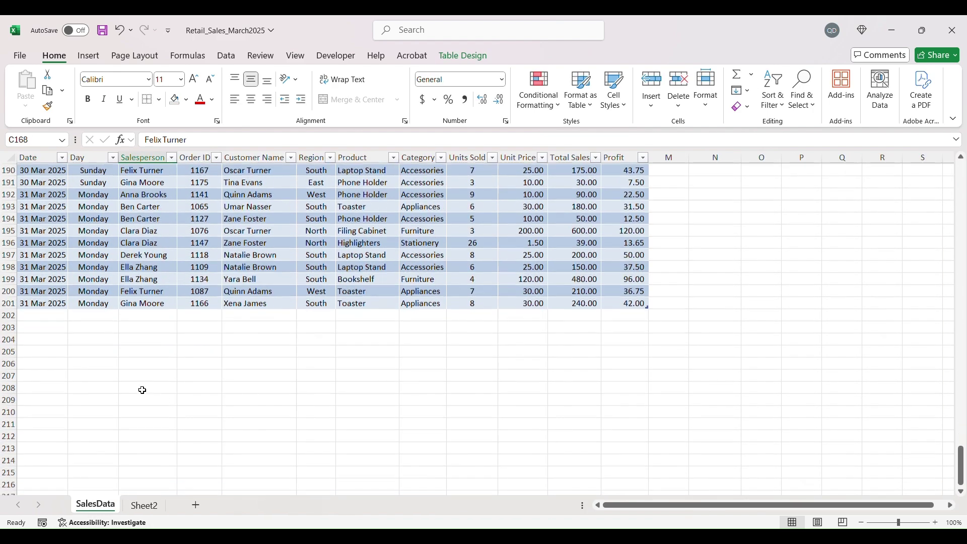
click(627, 301)
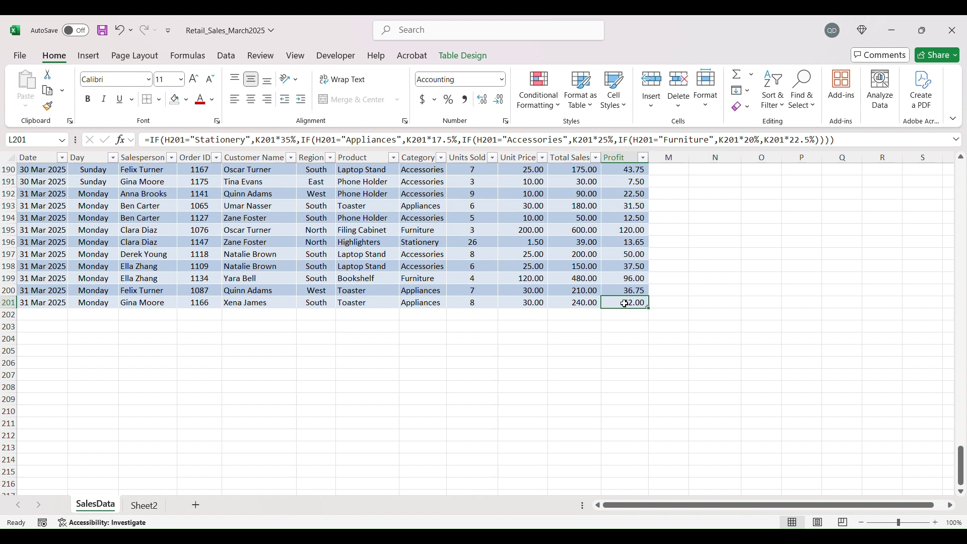
- Start new row 202 with date 29 Mar 2025, the salesperson, order 1203, the customer, and North
key(Tab)
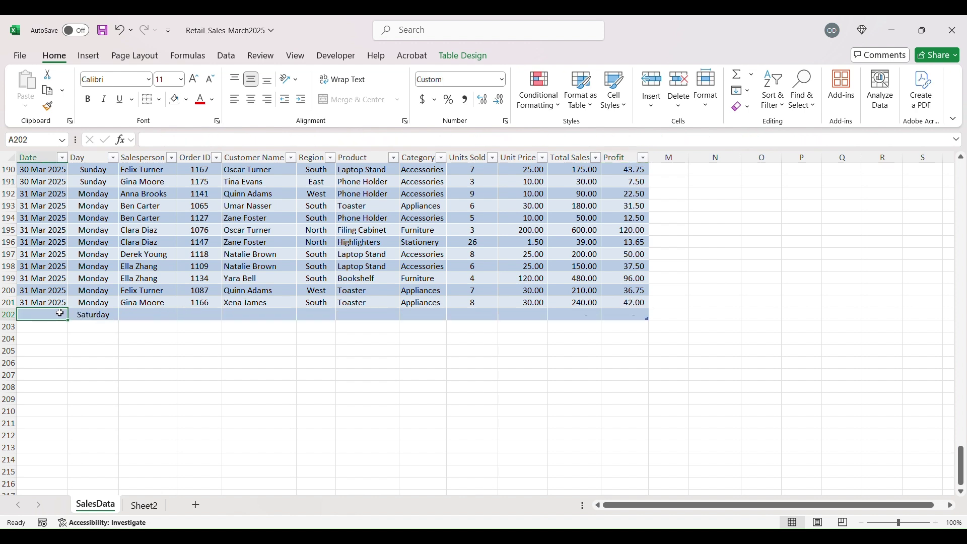
text(29 mar)
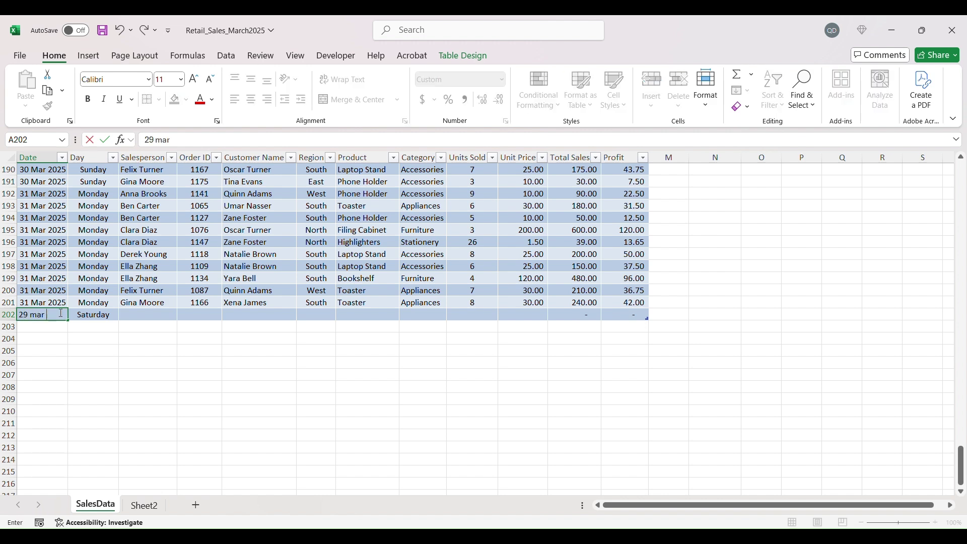
text( 2025)
key(Tab)
scroll(90, 313, up, 4)
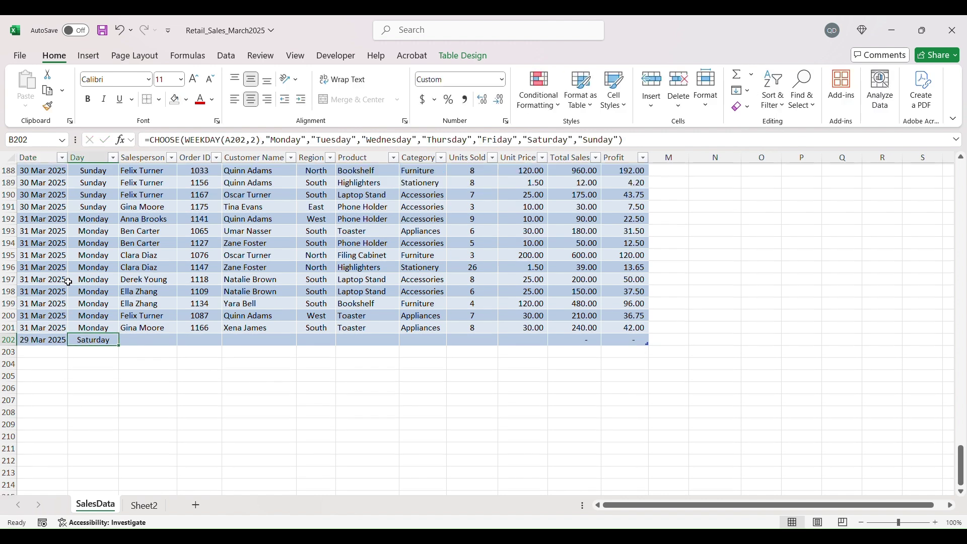
scroll(108, 198, down, 4)
click(154, 315)
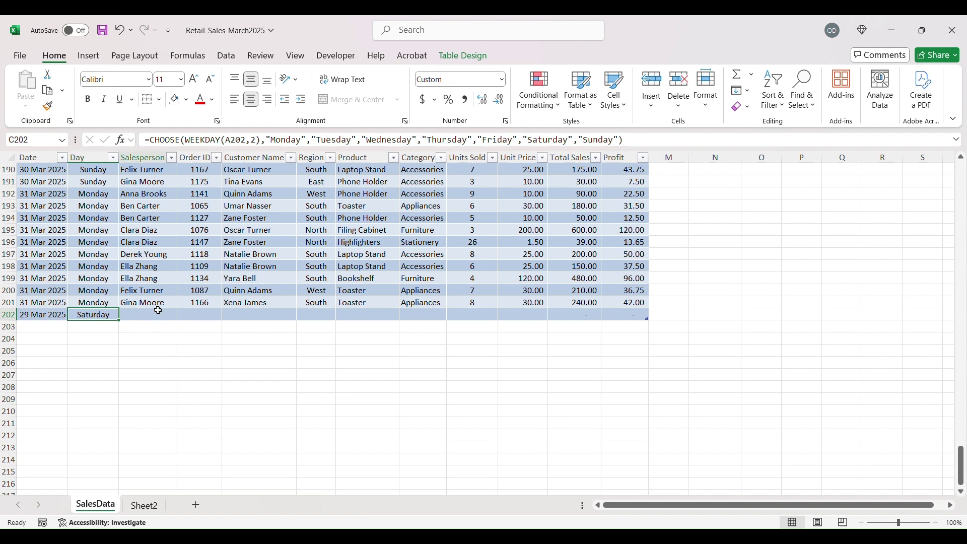
text(Derek Young)
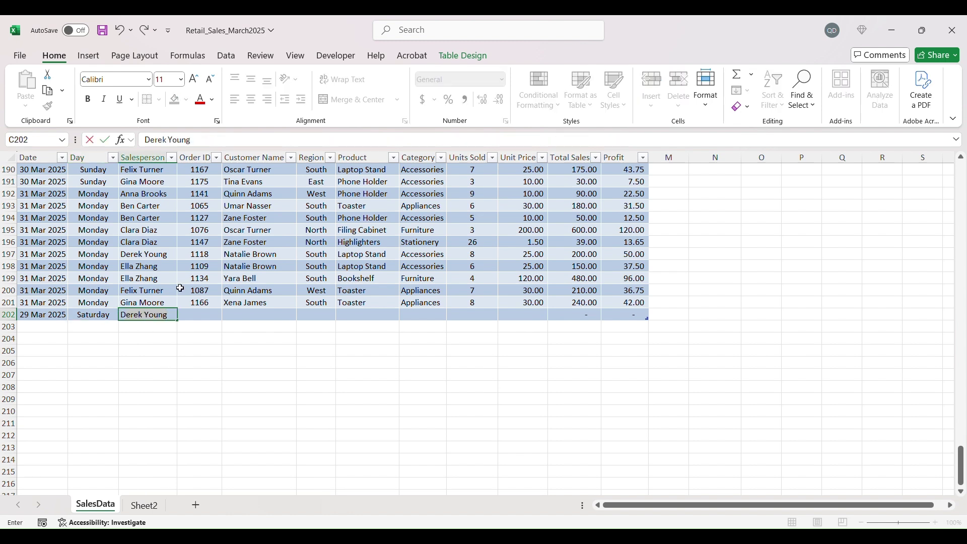
key(Tab)
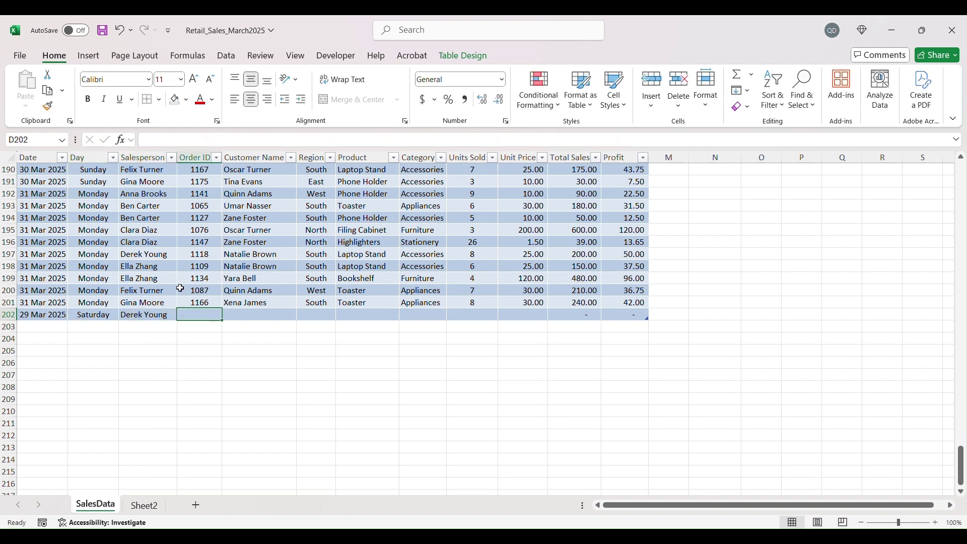
text(1203)
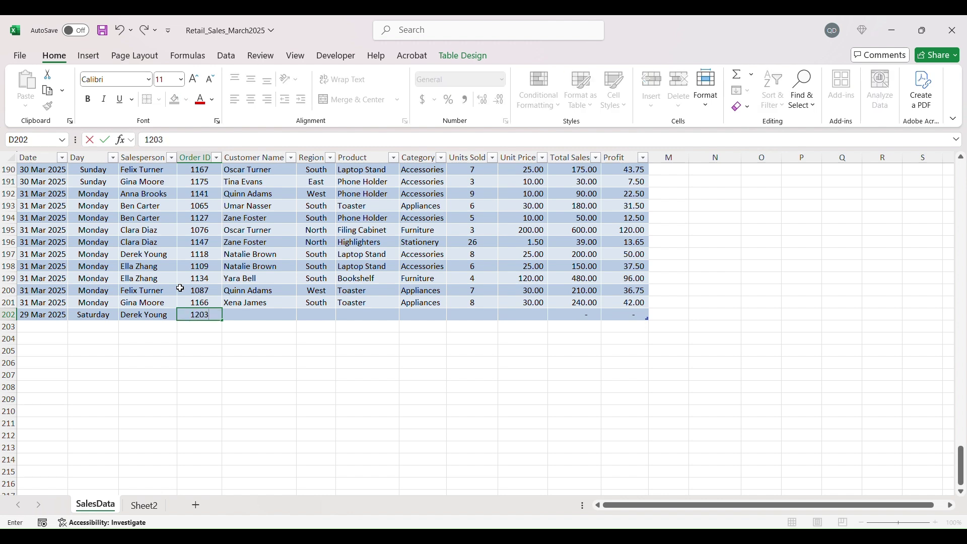
key(Tab)
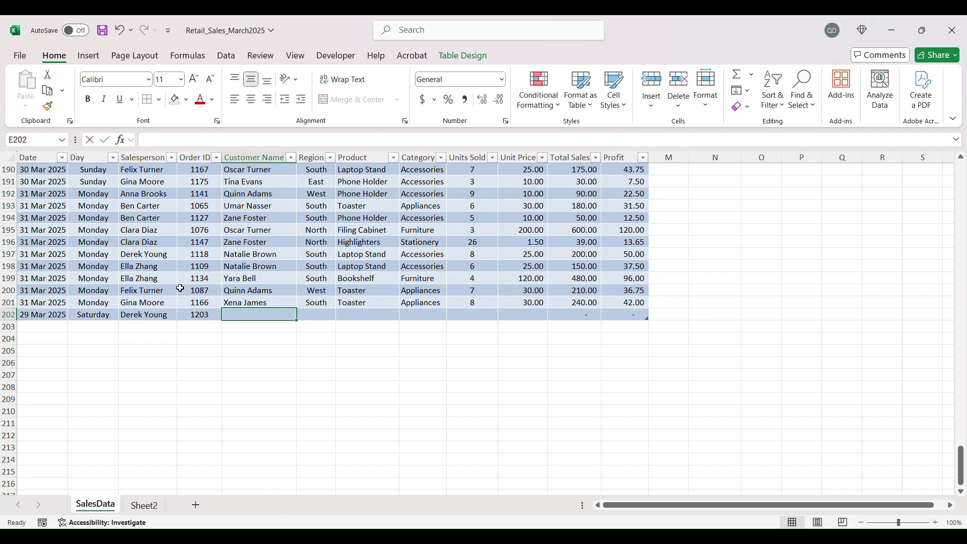
text(Zane Foster)
key(Tab)
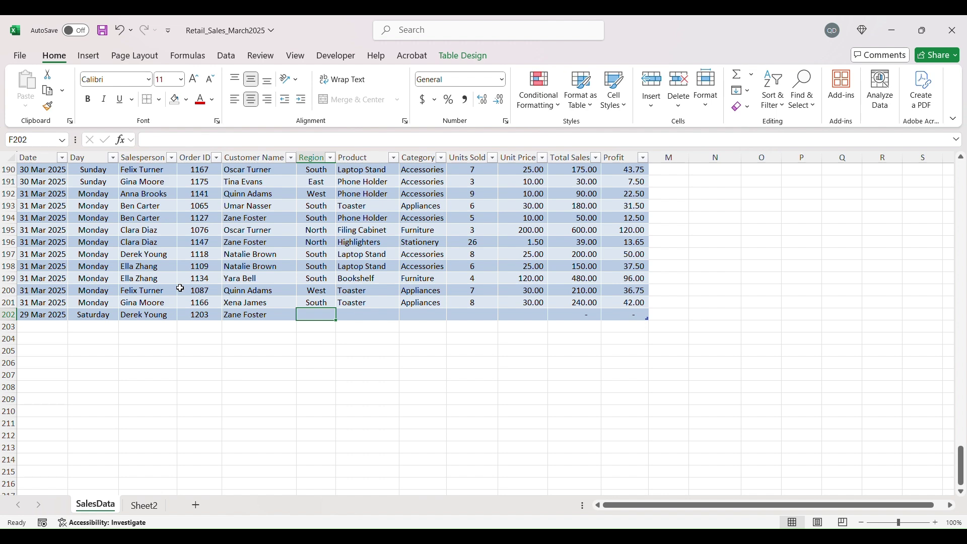
text(North)
key(Tab)
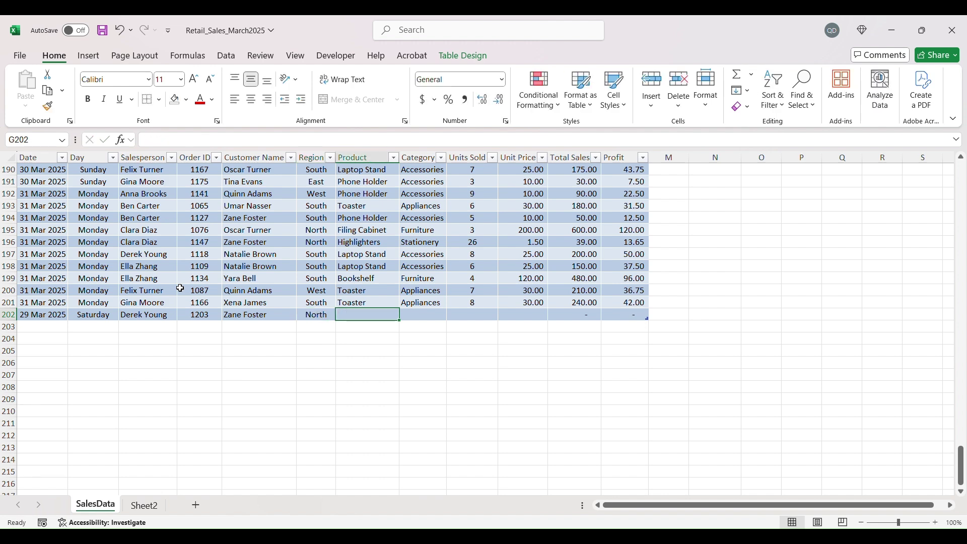
- Complete the row with Bookshelf, Furniture, 15 units at 120
text(Bookshelf)
key(Tab)
text(F)
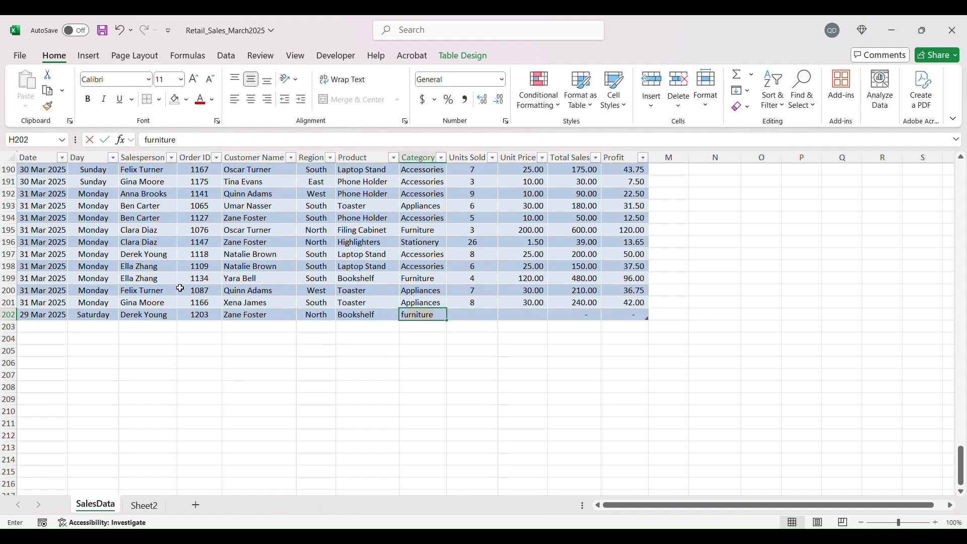
key(Tab)
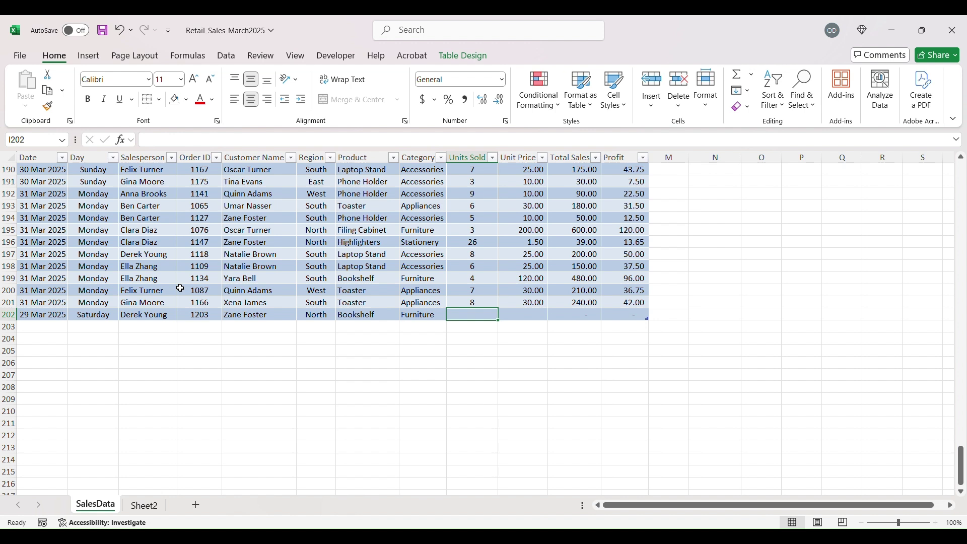
text(15)
key(Tab)
text(120)
key(Tab)
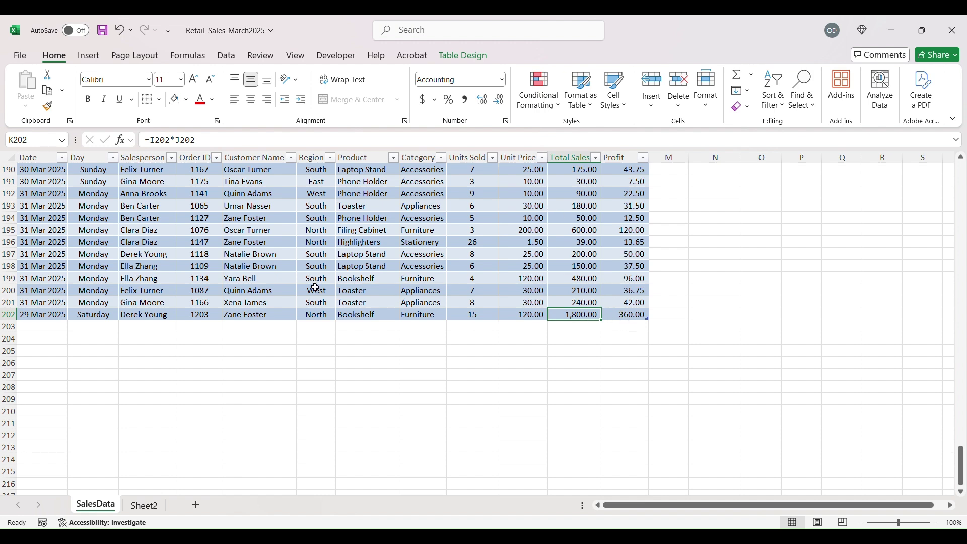
click(145, 507)
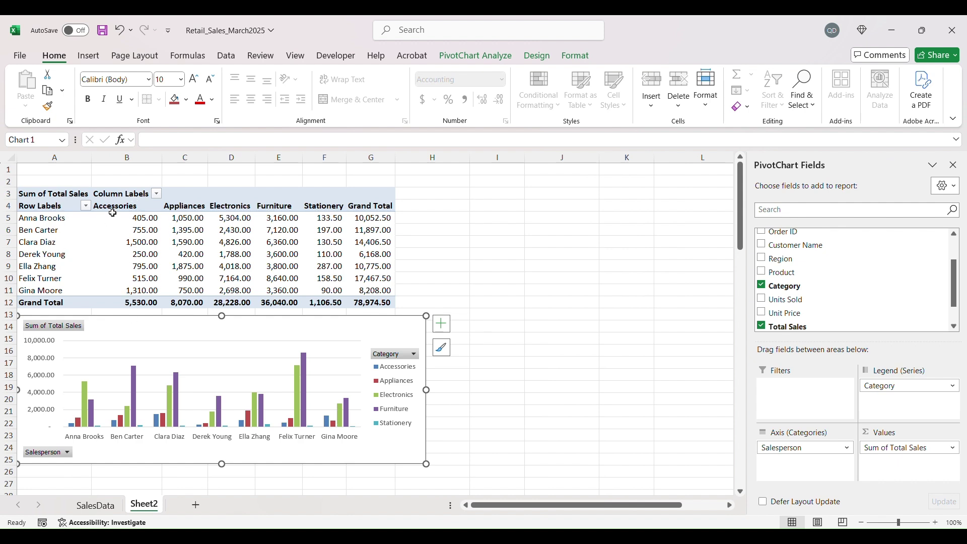
- Refresh the Sheet2 pivot table so it includes the new Bookshelf sale
click(376, 253)
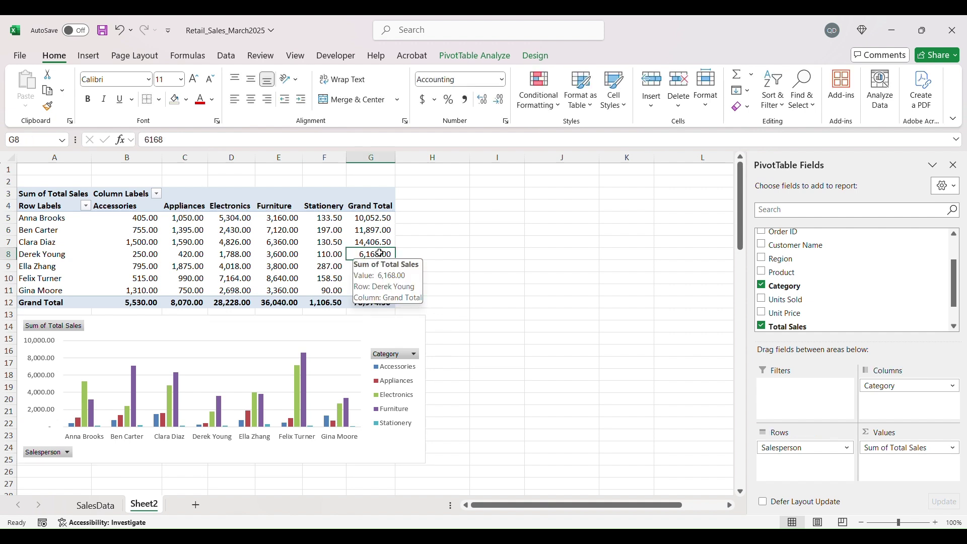
click(185, 241)
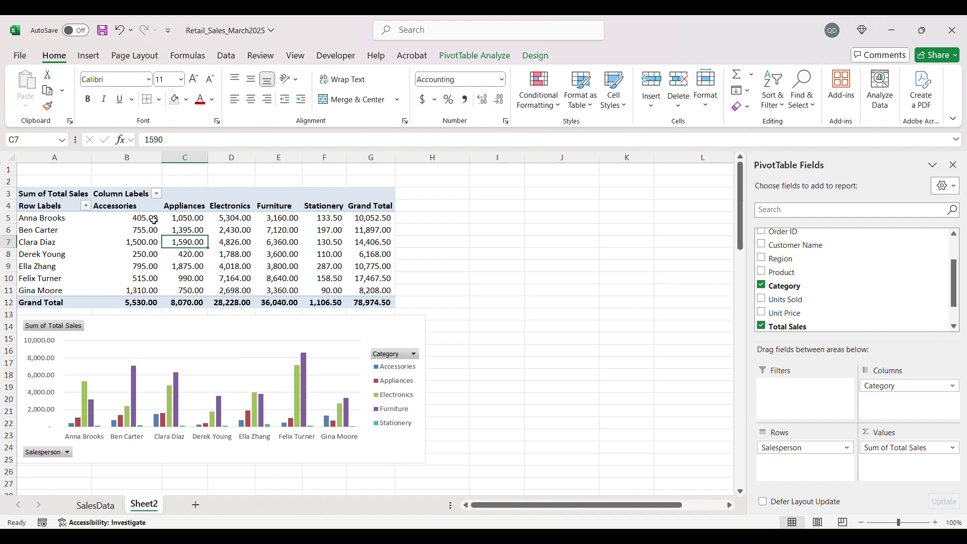
click(134, 219)
right_click(134, 220)
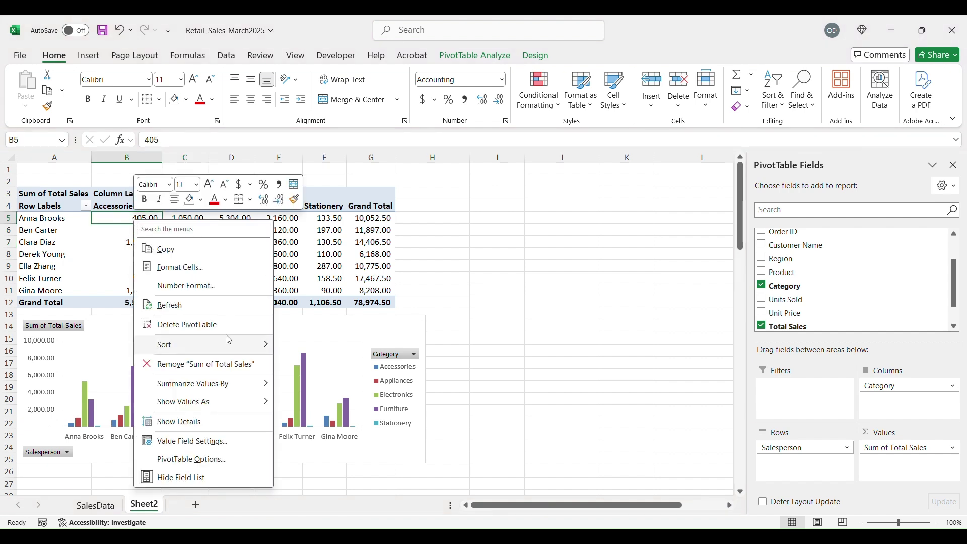
click(209, 305)
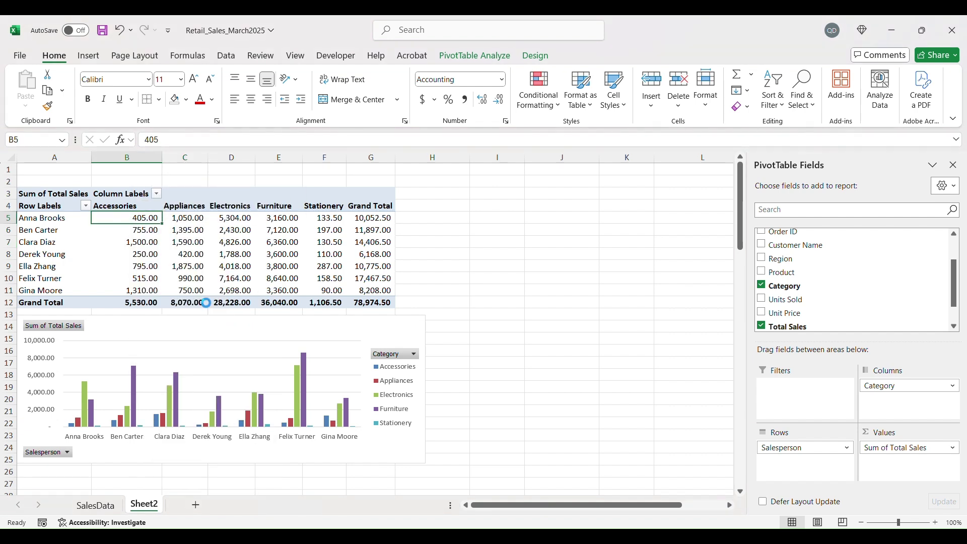
- Review the refreshed totals: grand total 80,774.50, Furniture 37,840.00
click(370, 252)
drag(369, 251, 86, 253)
click(231, 229)
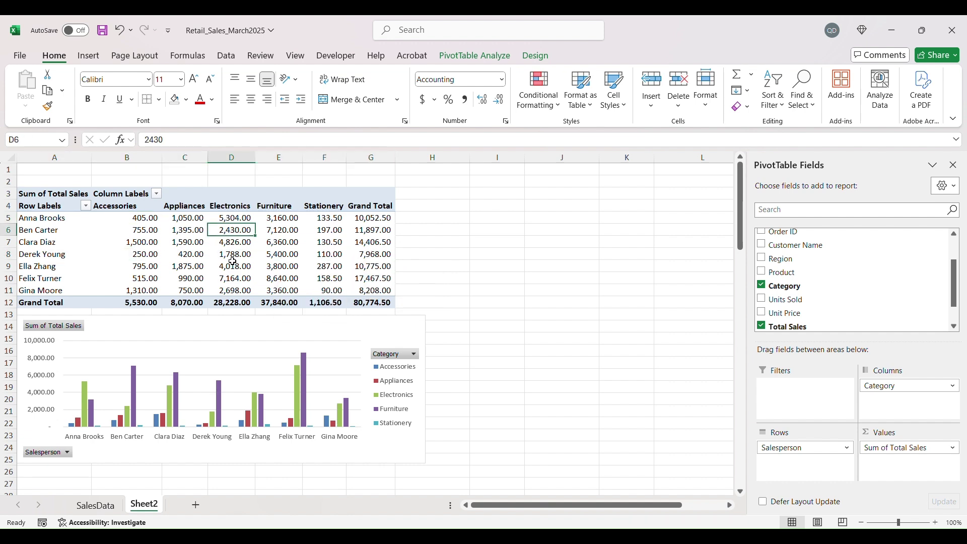
mouse_move(210, 278)
mouse_move(281, 228)
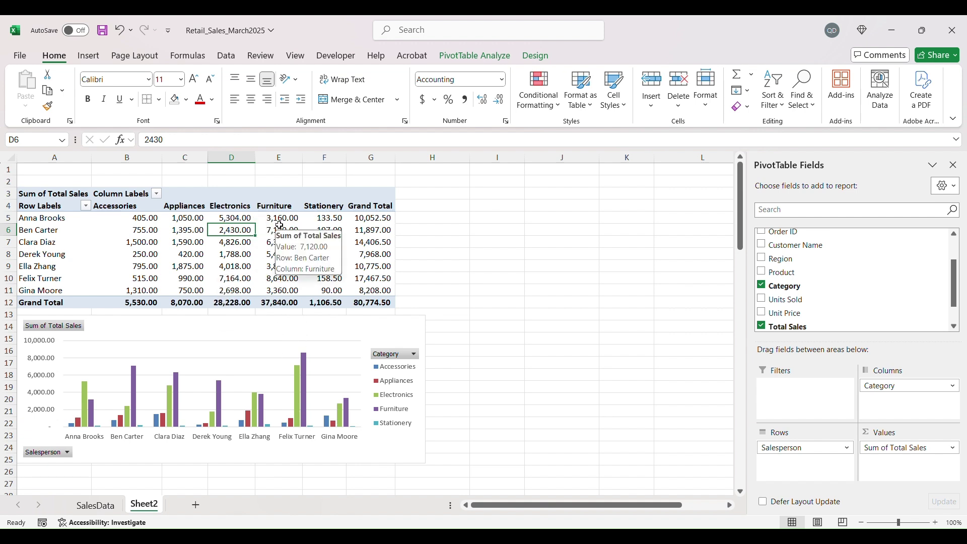
mouse_move(293, 268)
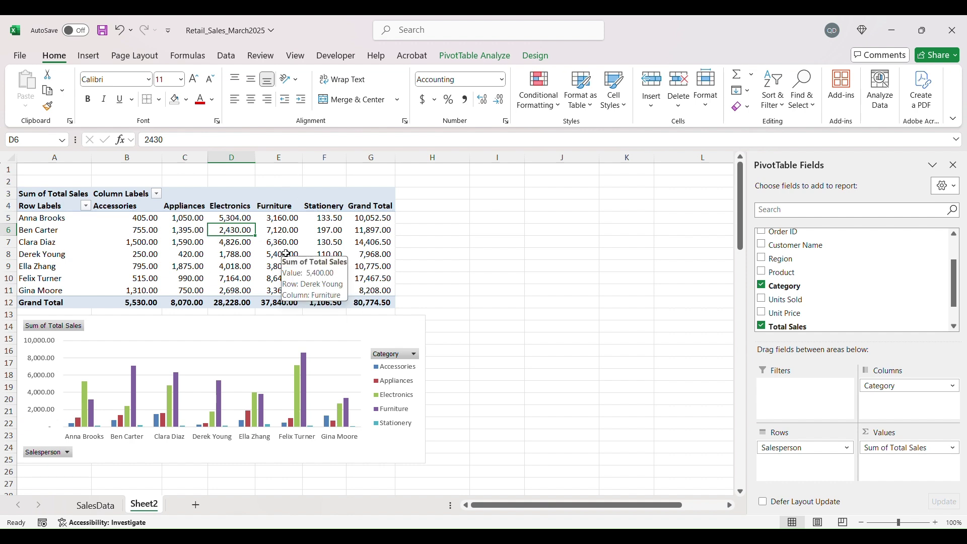
click(228, 244)
click(143, 216)
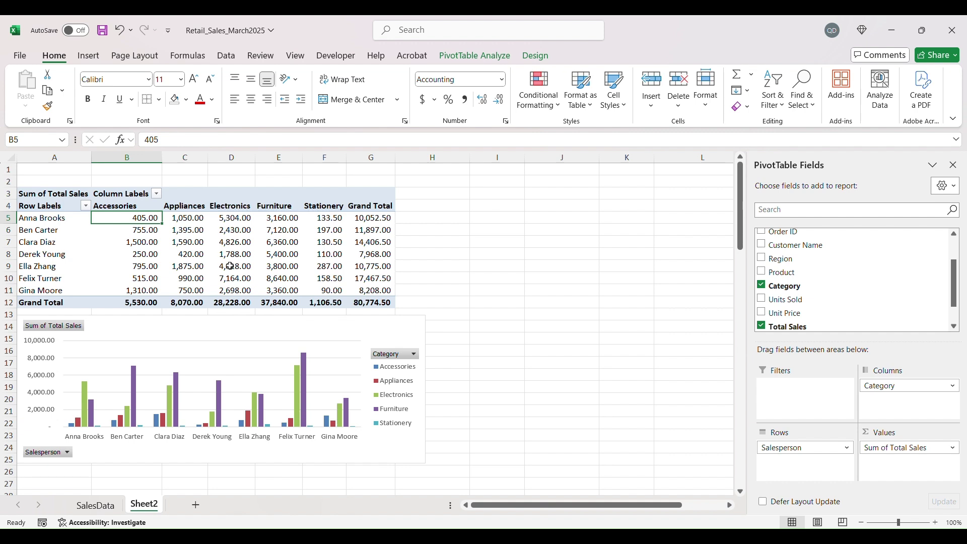
mouse_move(230, 267)
mouse_move(261, 254)
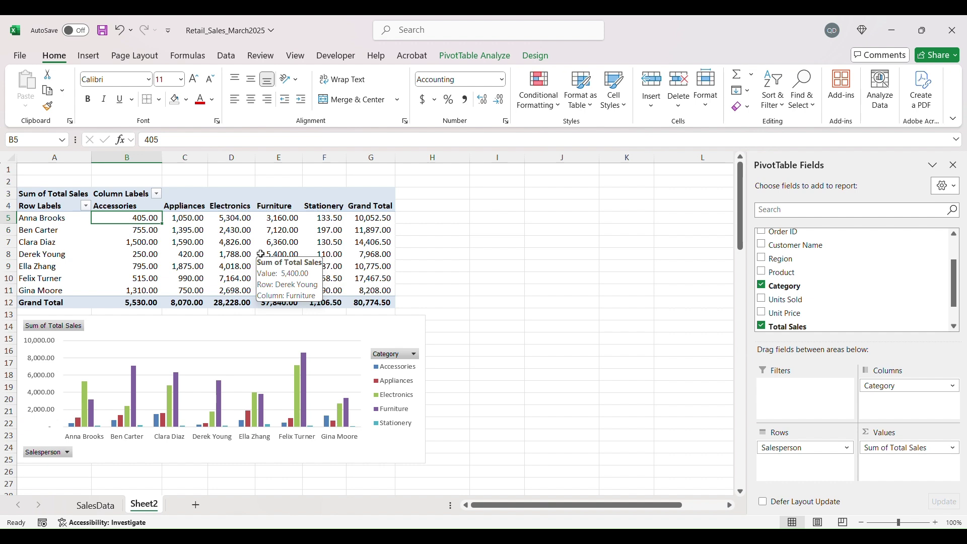
mouse_move(240, 242)
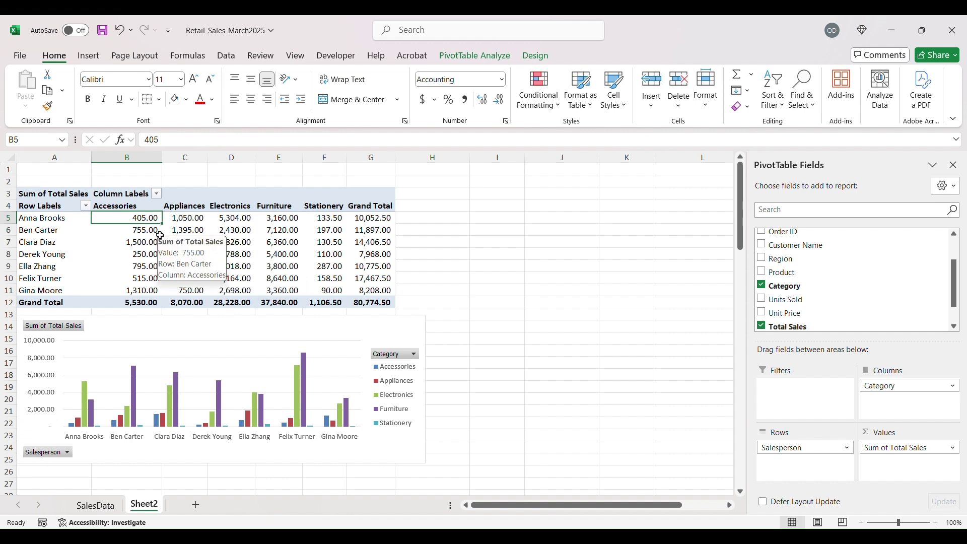
- Return to the SalesData sheet and scroll back to the top
click(107, 512)
scroll(183, 263, up, 20)
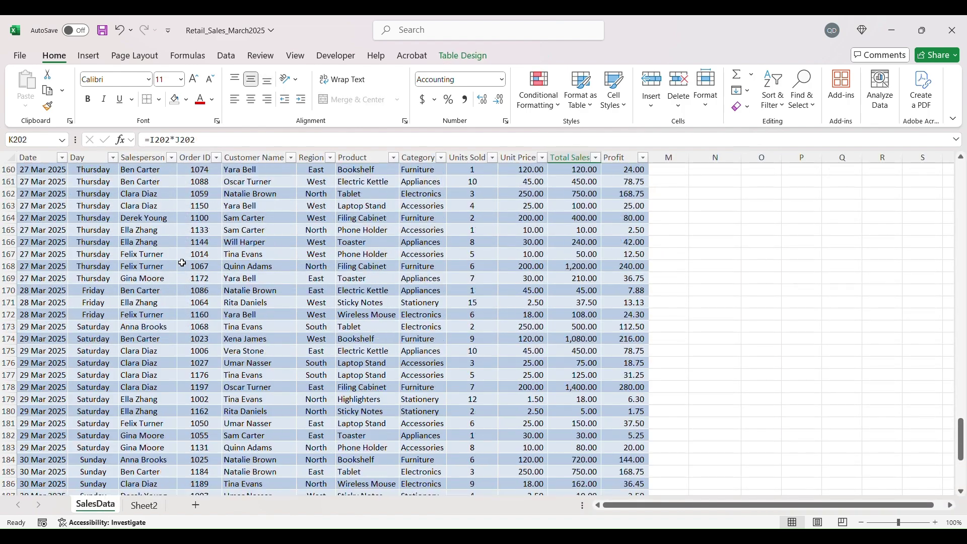
scroll(182, 262, up, 20)
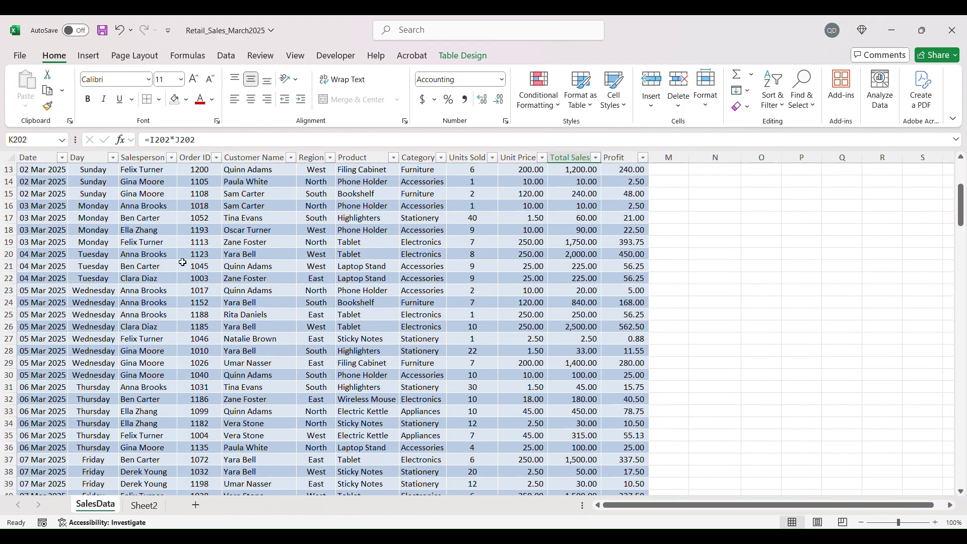